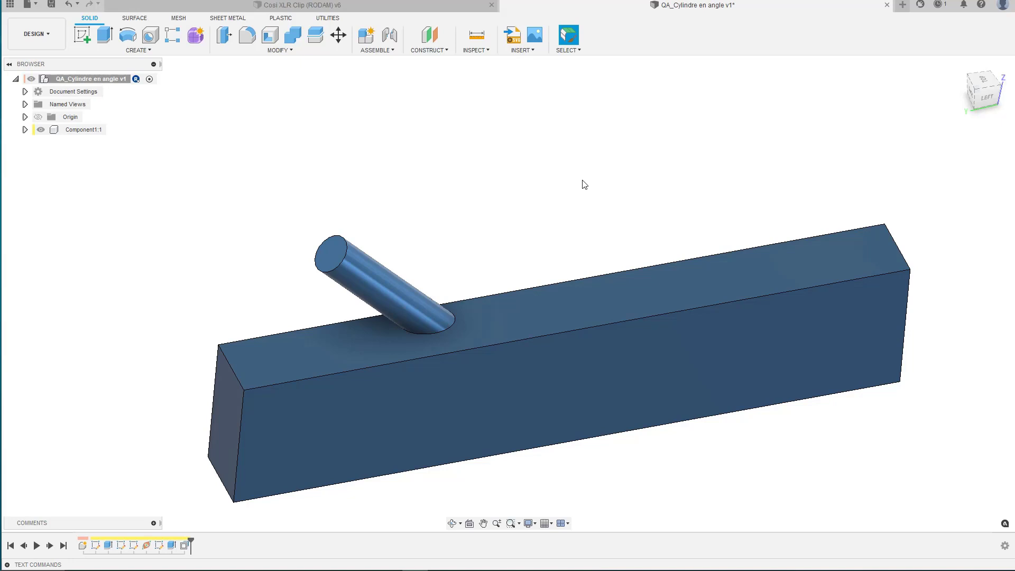
# Step: Undo the last feature of the model with the angled cylinder on the block
pyautogui.keyDown('shift'); pyautogui.moveTo(559, 193); pyautogui.dragTo(560, 197, button='middle'); pyautogui.keyUp('shift')
pyautogui.hotkey('ctrl', 'z')
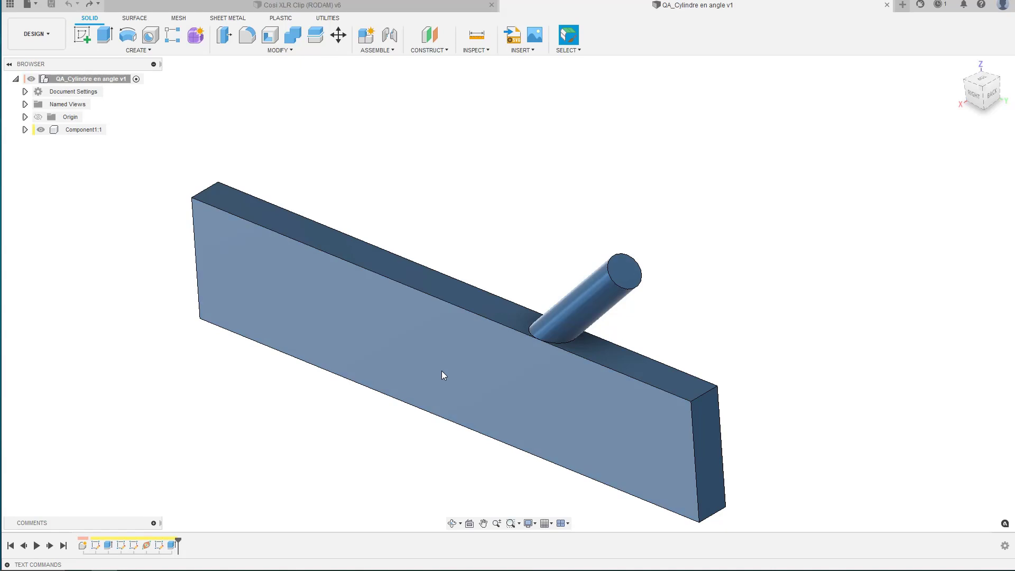
pyautogui.keyDown('shift'); pyautogui.moveTo(442, 370); pyautogui.dragTo(446, 369, button='middle'); pyautogui.keyUp('shift')
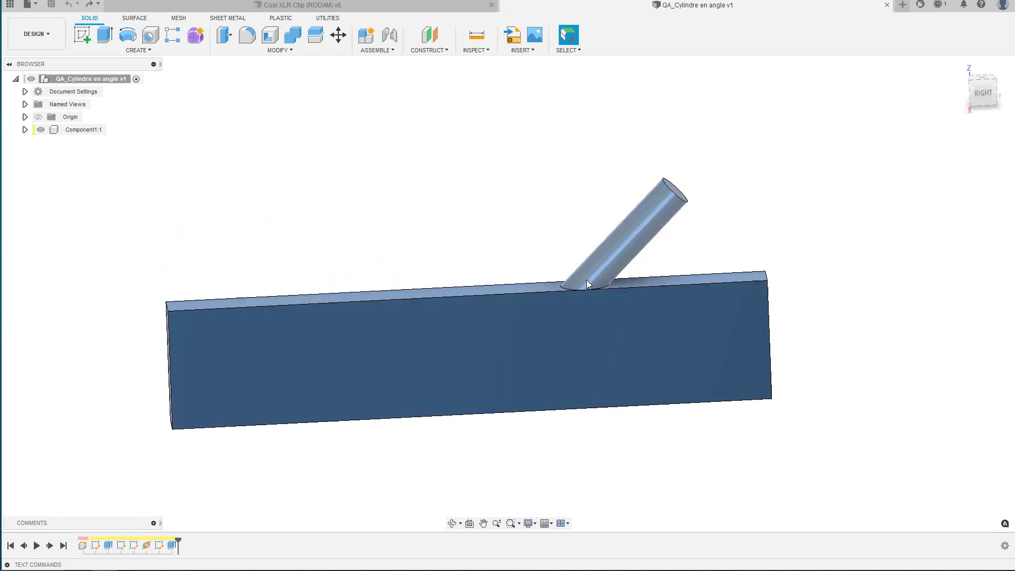
pyautogui.scroll(2, 505, 362)
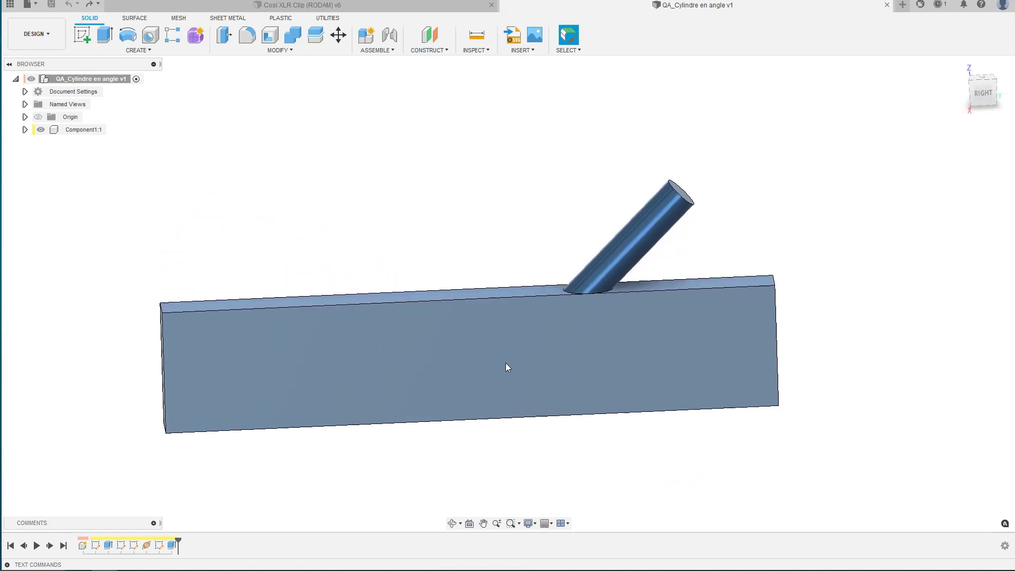
pyautogui.keyDown('shift'); pyautogui.moveTo(505, 363); pyautogui.dragTo(621, 319, button='middle'); pyautogui.keyUp('shift')
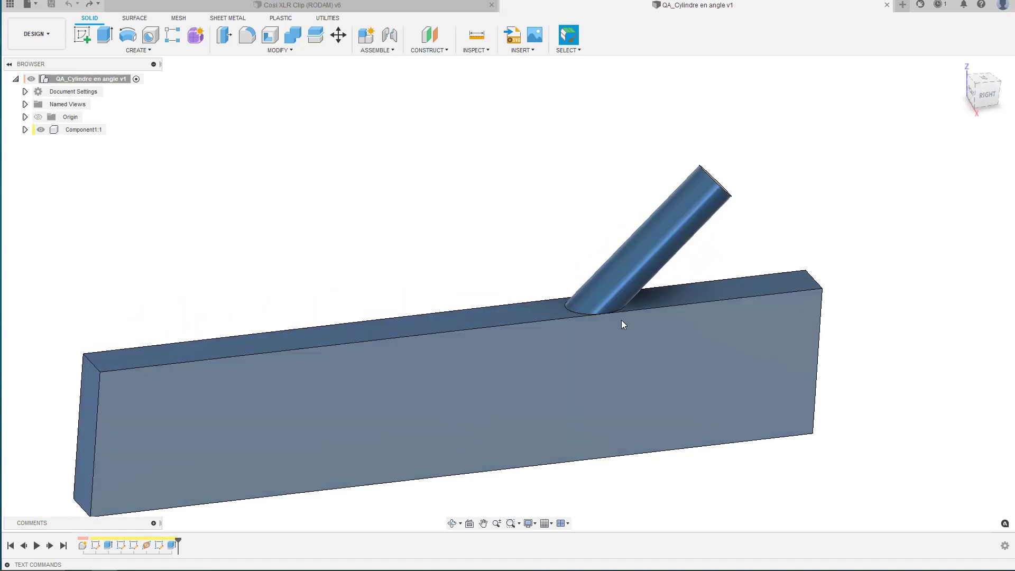
# Step: Show the component's sketches and set the cylinder's tilt angle to 50 degrees
pyautogui.click(25, 129)
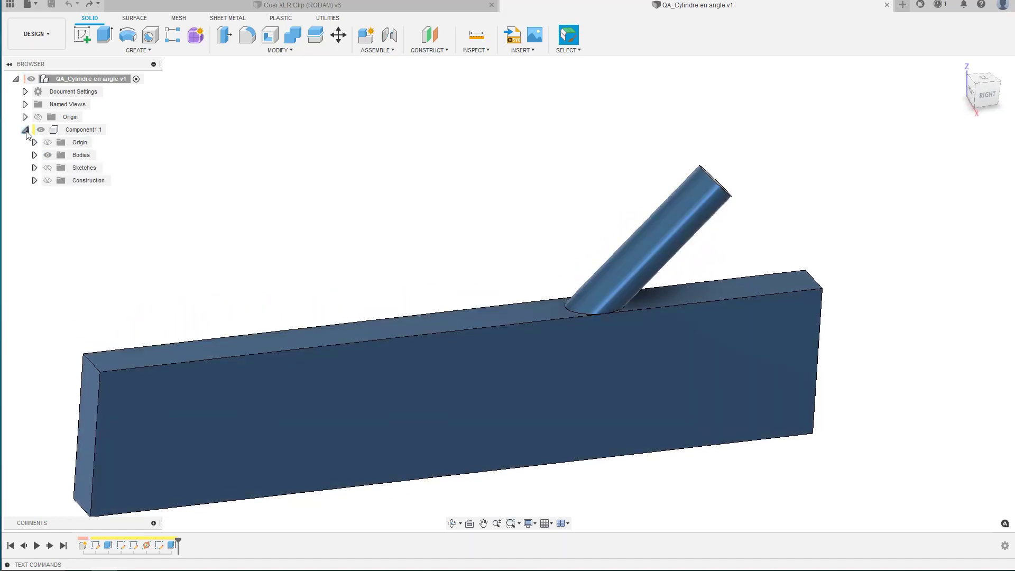
pyautogui.click(48, 167)
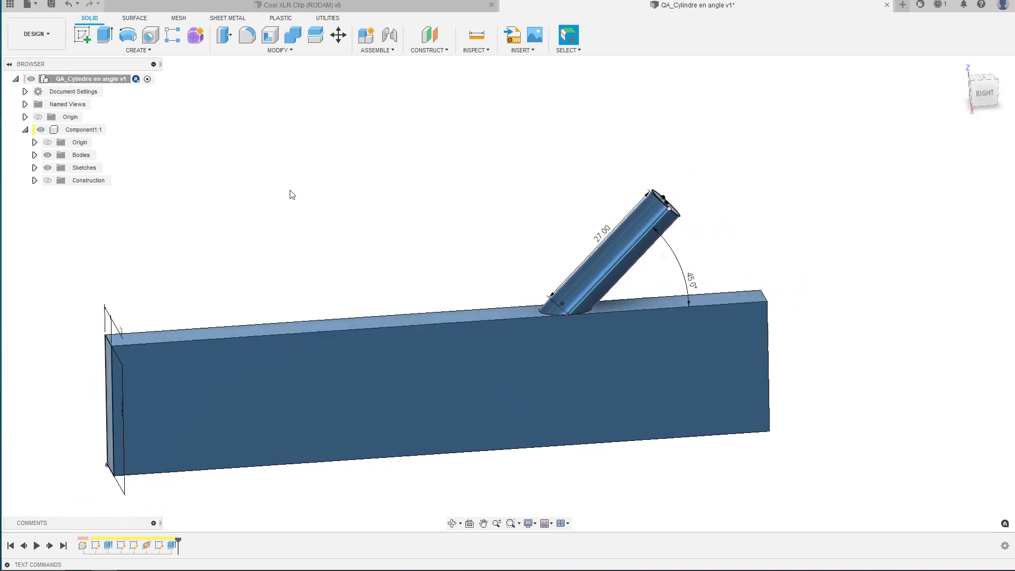
pyautogui.doubleClick(710, 273)
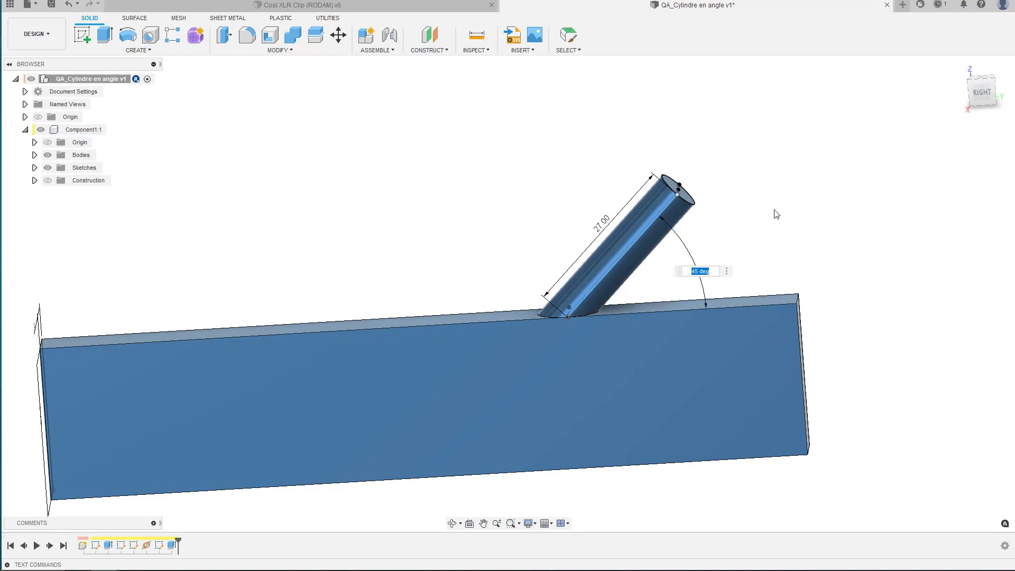
pyautogui.write('50')
pyautogui.press('Return')
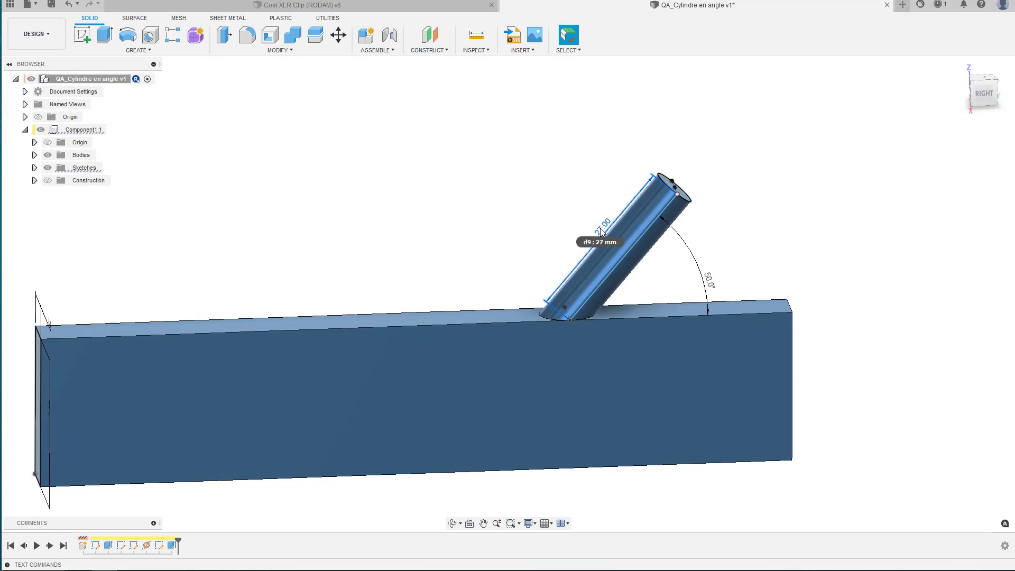
# Step: Set the length dimension of the angled cylinder to 30 mm
pyautogui.doubleClick(601, 231)
pyautogui.write('30')
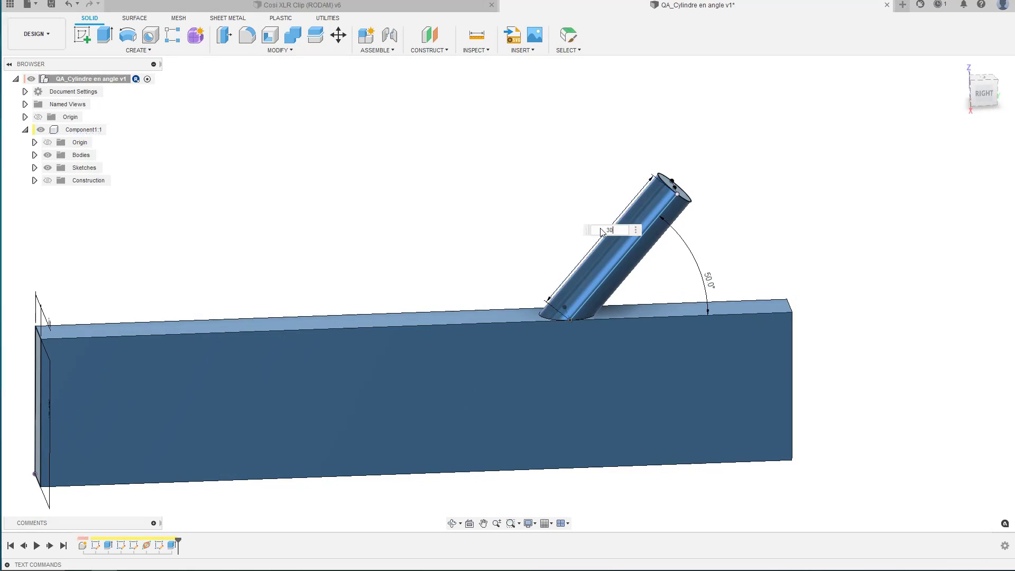
pyautogui.press('Return')
# Step: Set the width of the block's end profile to 10 mm
pyautogui.scroll(-5, 479, 241)
pyautogui.keyDown('shift'); pyautogui.moveTo(479, 242); pyautogui.dragTo(383, 388, button='middle'); pyautogui.keyUp('shift')
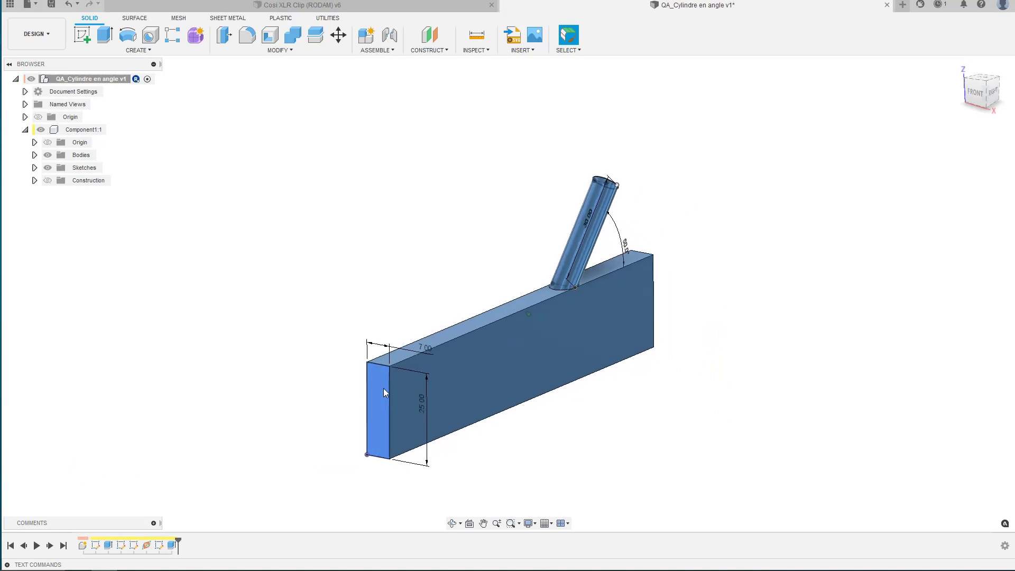
pyautogui.doubleClick(426, 350)
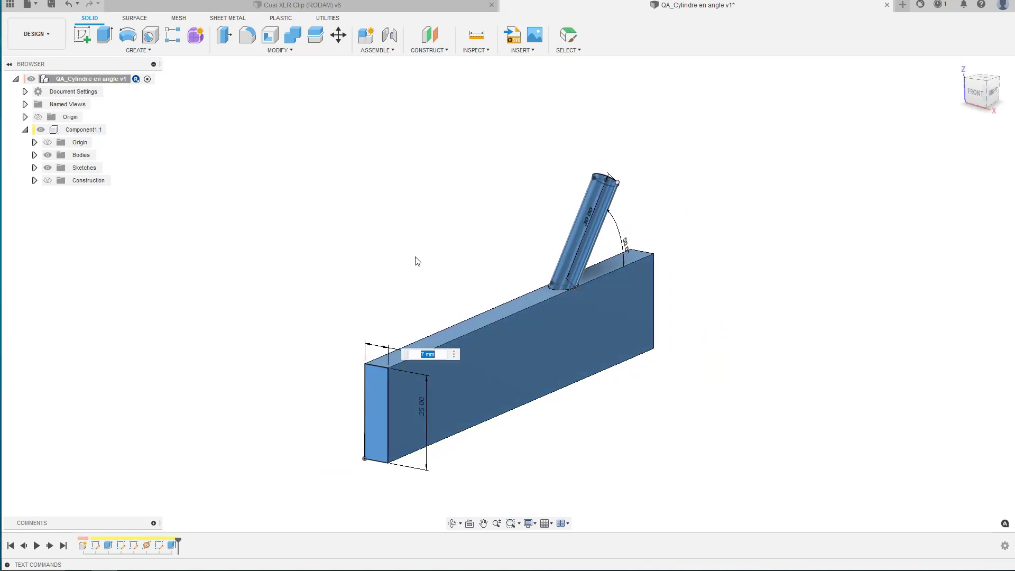
pyautogui.write('10')
pyautogui.press('Return')
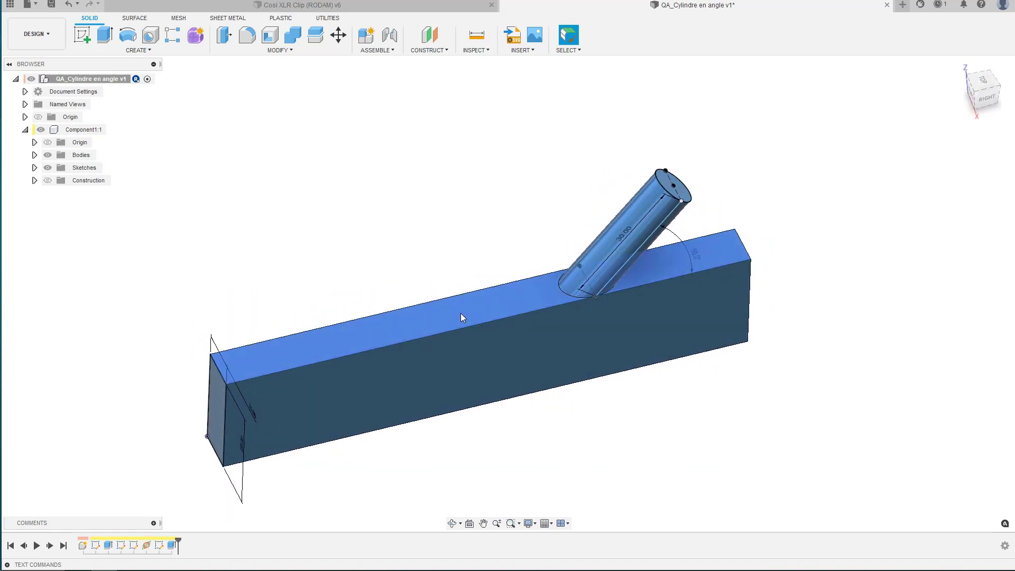
pyautogui.click(600, 273)
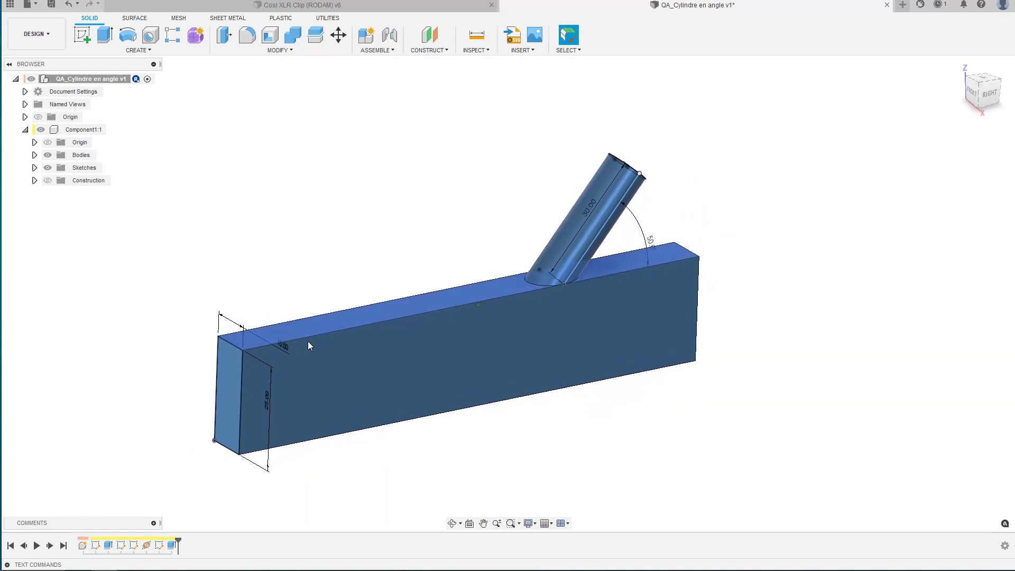
# Step: Start a new design and create an activated, internal standard component with the default name
pyautogui.click(902, 5)
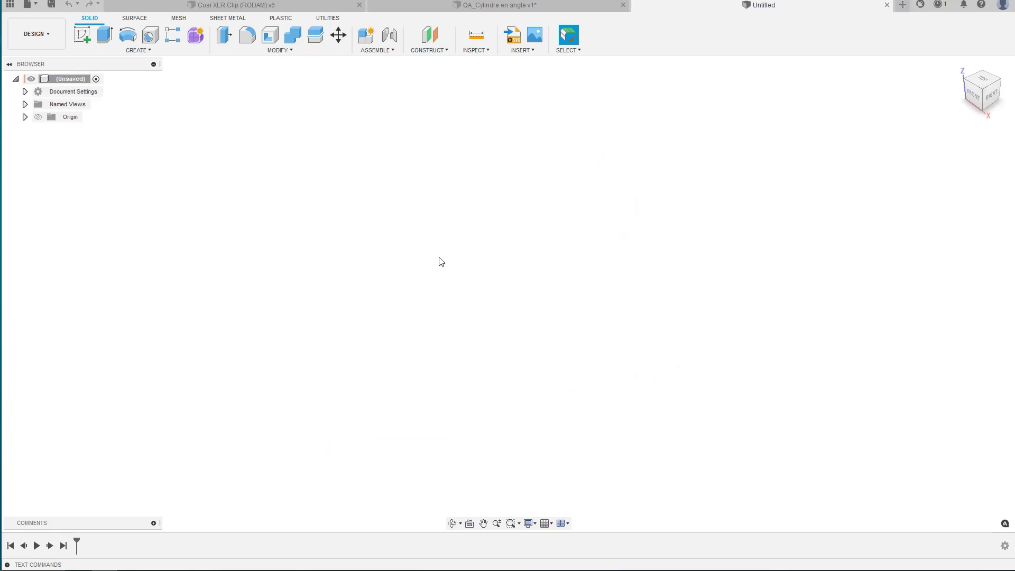
pyautogui.press('n')
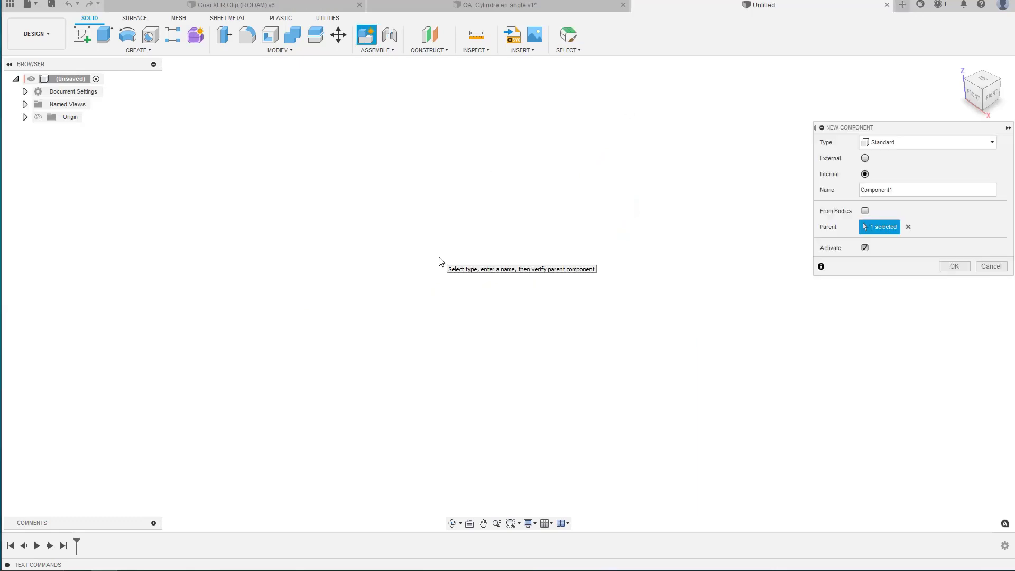
pyautogui.press('Return')
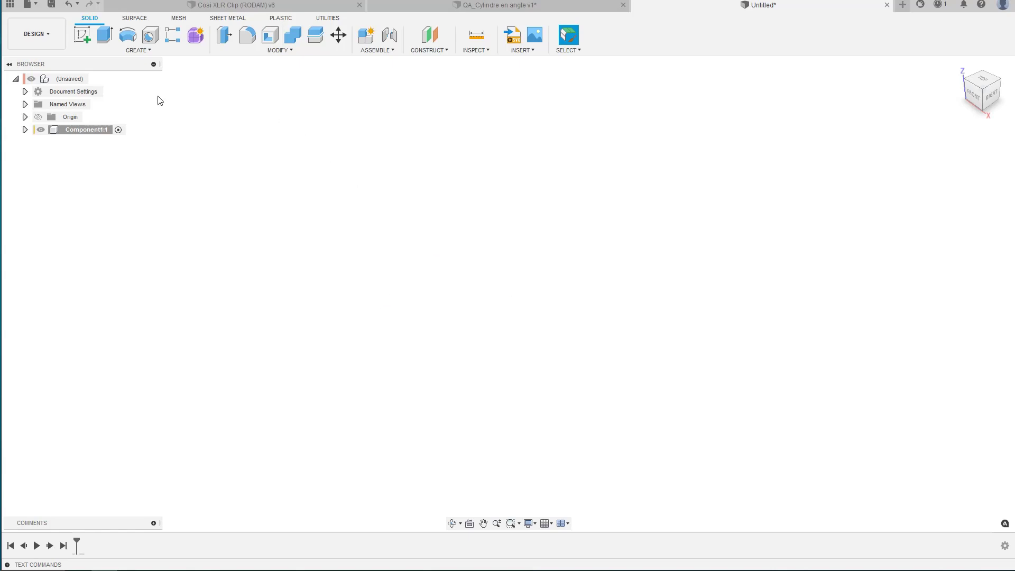
# Step: Sketch a center rectangle 35 mm high and 7 mm wide at the origin on the front plane and finish the sketch
pyautogui.click(82, 35)
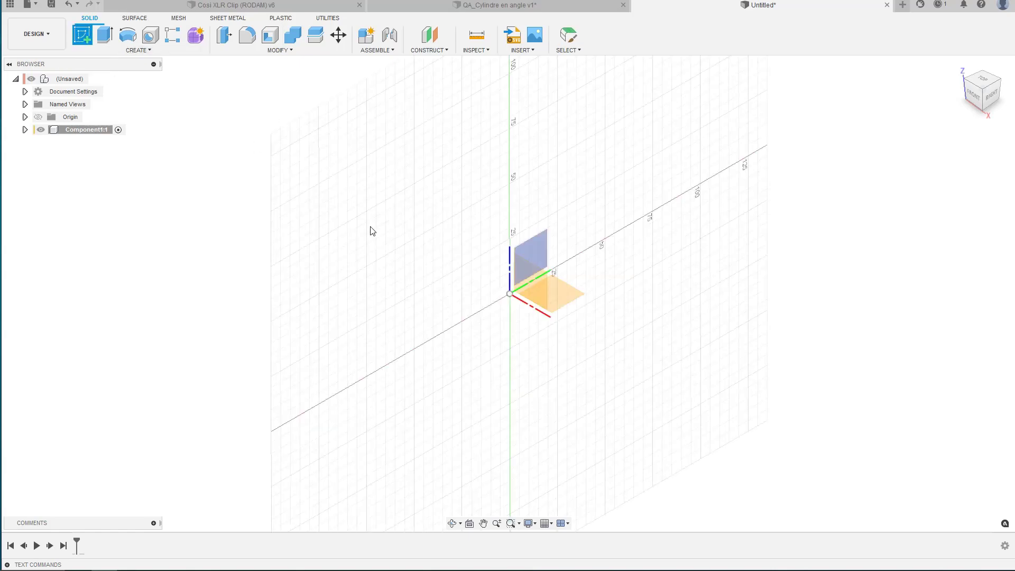
pyautogui.click(533, 286)
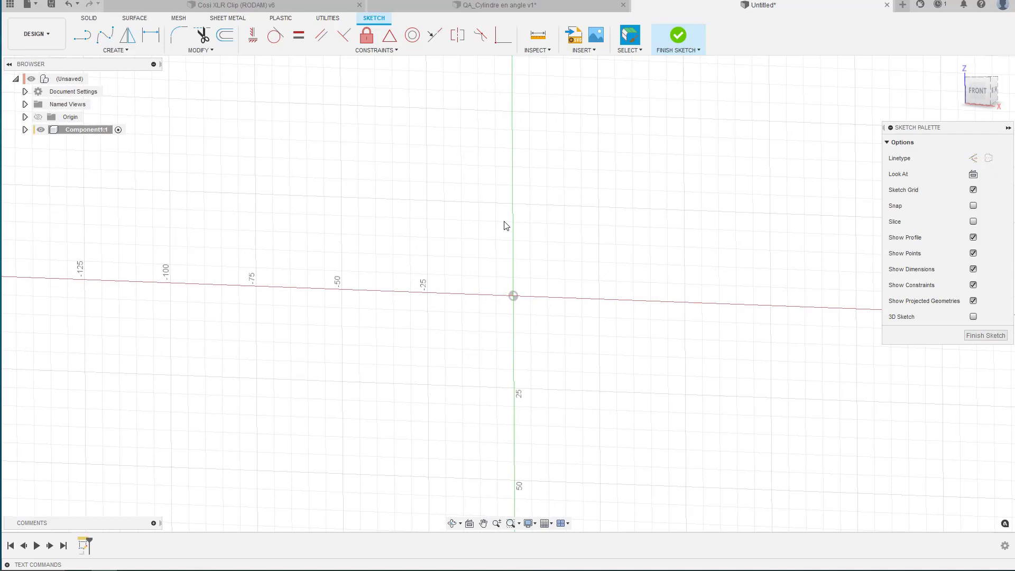
pyautogui.press('r')
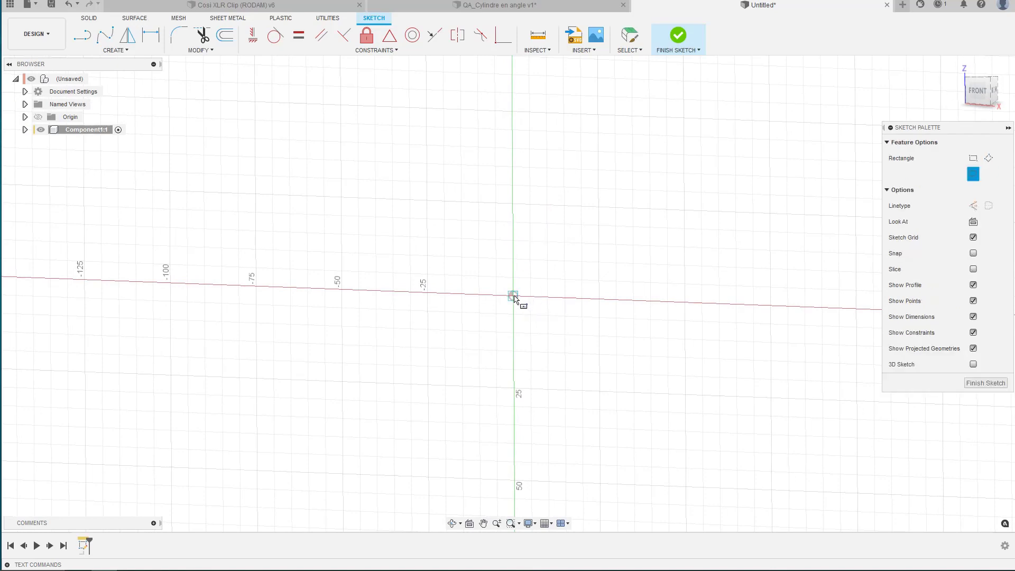
pyautogui.click(513, 297)
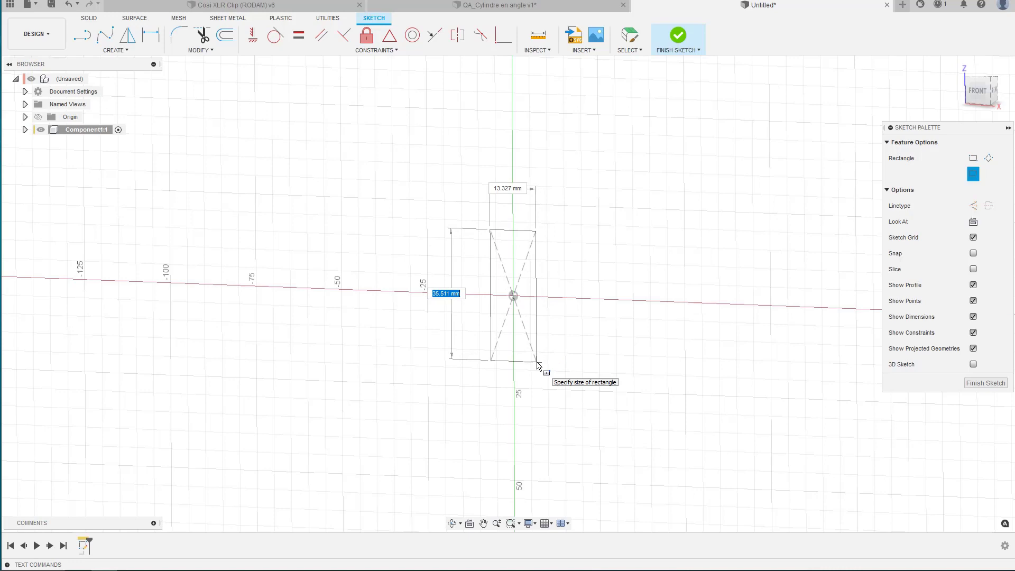
pyautogui.write('35')
pyautogui.press('Tab')
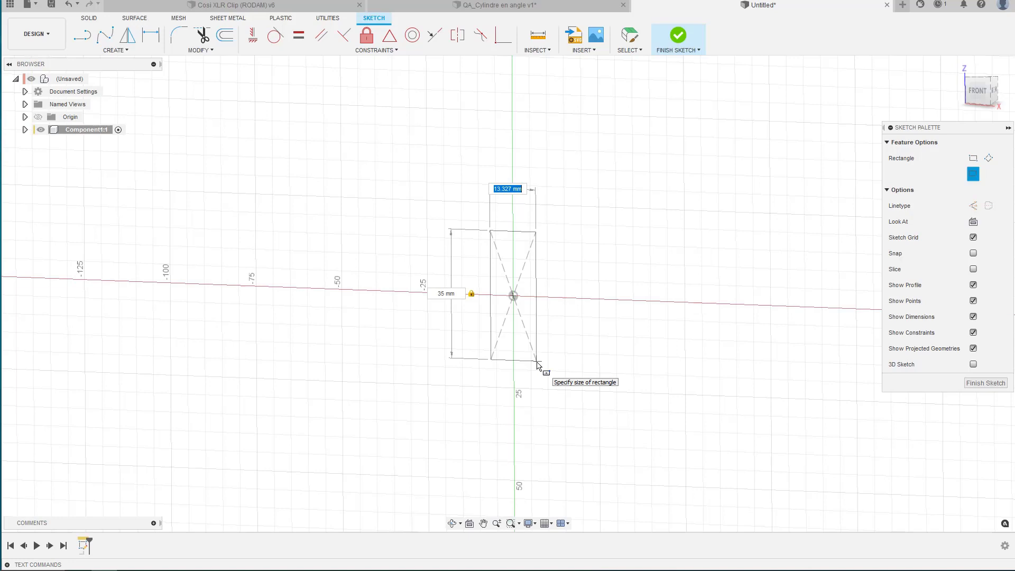
pyautogui.write('7')
pyautogui.press('Return')
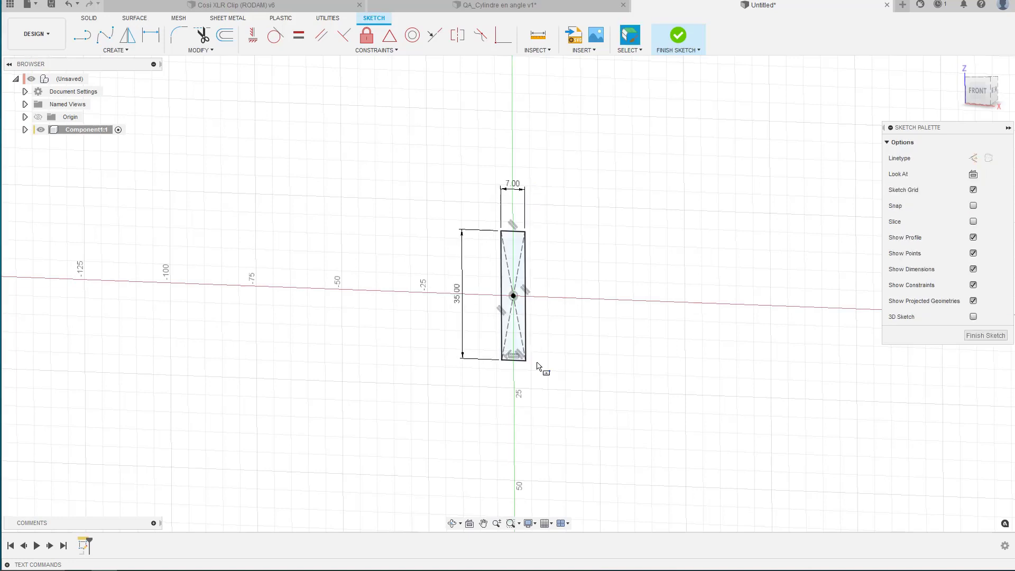
pyautogui.keyDown('shift'); pyautogui.moveTo(537, 365); pyautogui.dragTo(533, 359, button='middle'); pyautogui.keyUp('shift')
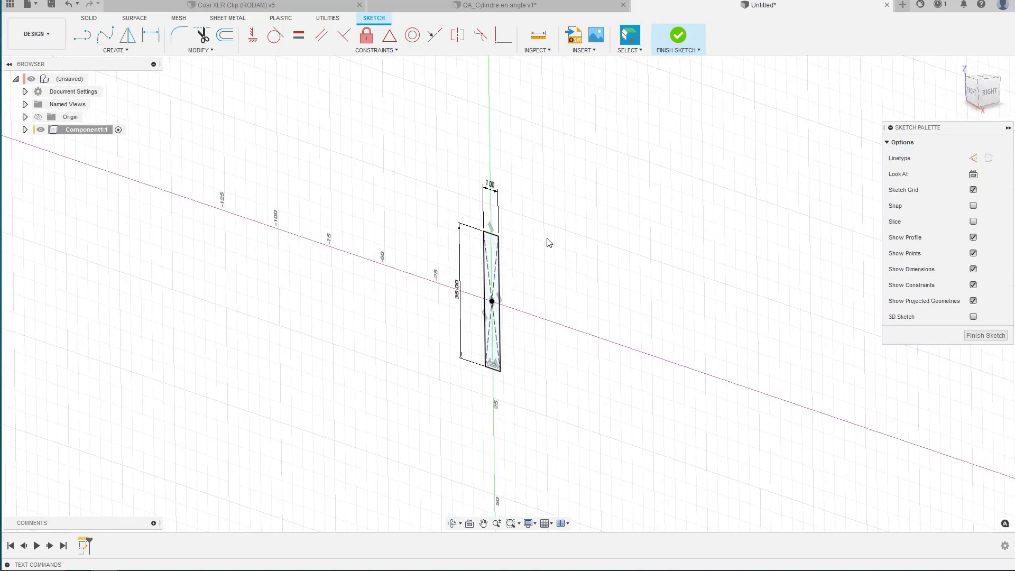
pyautogui.click(676, 36)
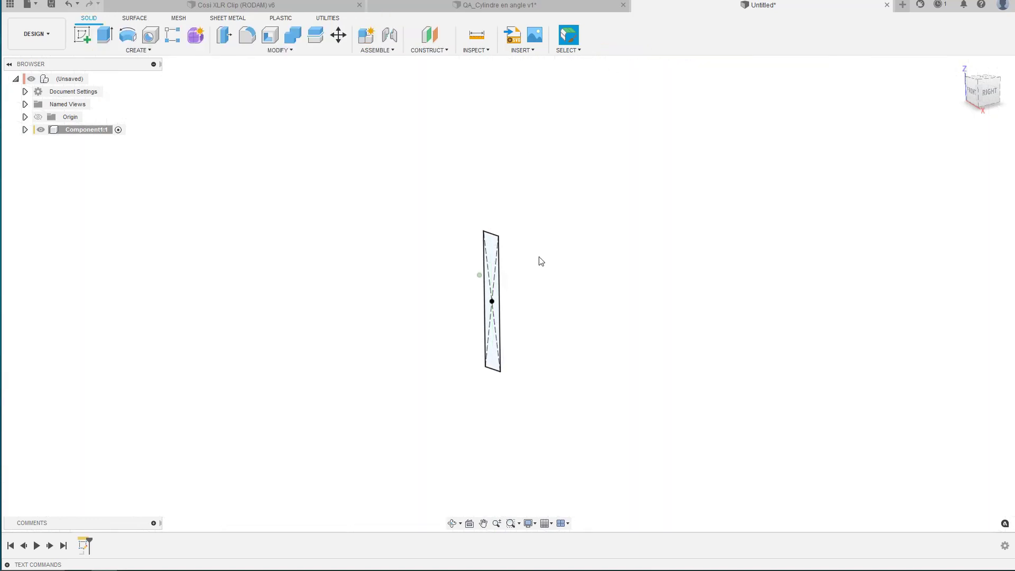
# Step: Extrude the rectangle profile 120 mm to one side as a new body
pyautogui.click(492, 240)
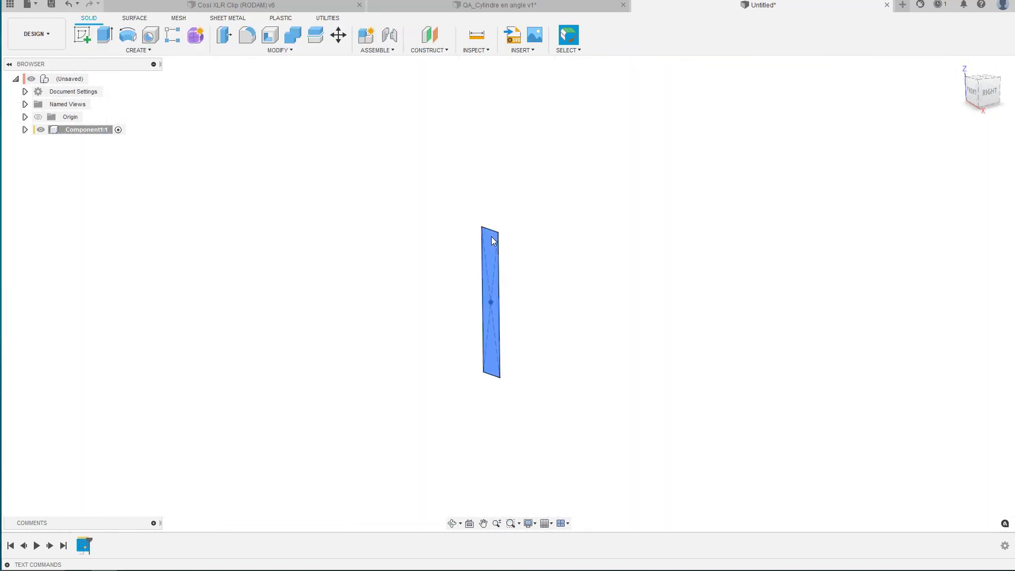
pyautogui.press('e')
pyautogui.keyDown('shift'); pyautogui.moveTo(492, 241); pyautogui.dragTo(470, 280, button='middle'); pyautogui.keyUp('shift')
pyautogui.moveTo(450, 300); pyautogui.dragTo(723, 242)
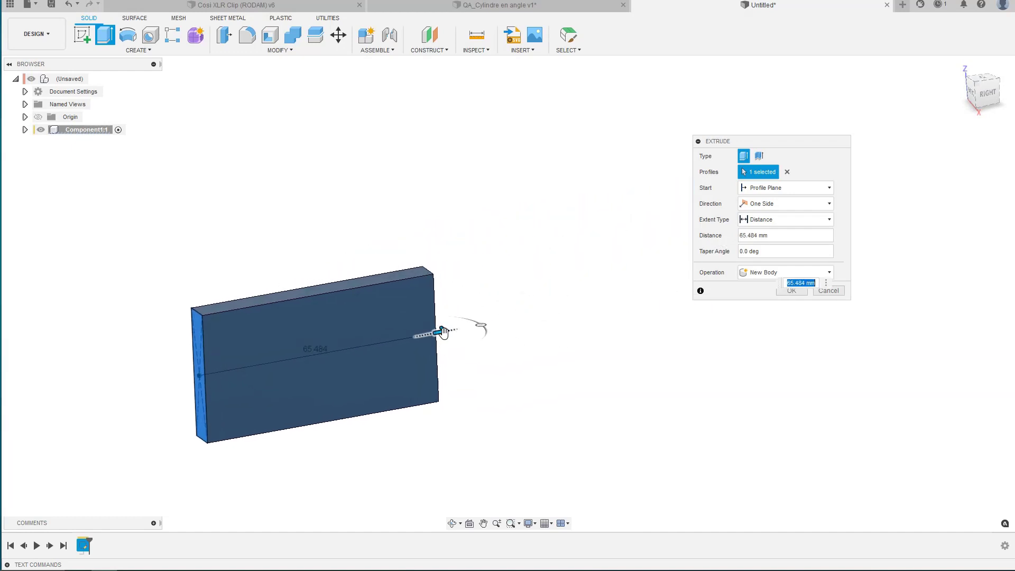
pyautogui.moveTo(443, 334); pyautogui.dragTo(656, 293)
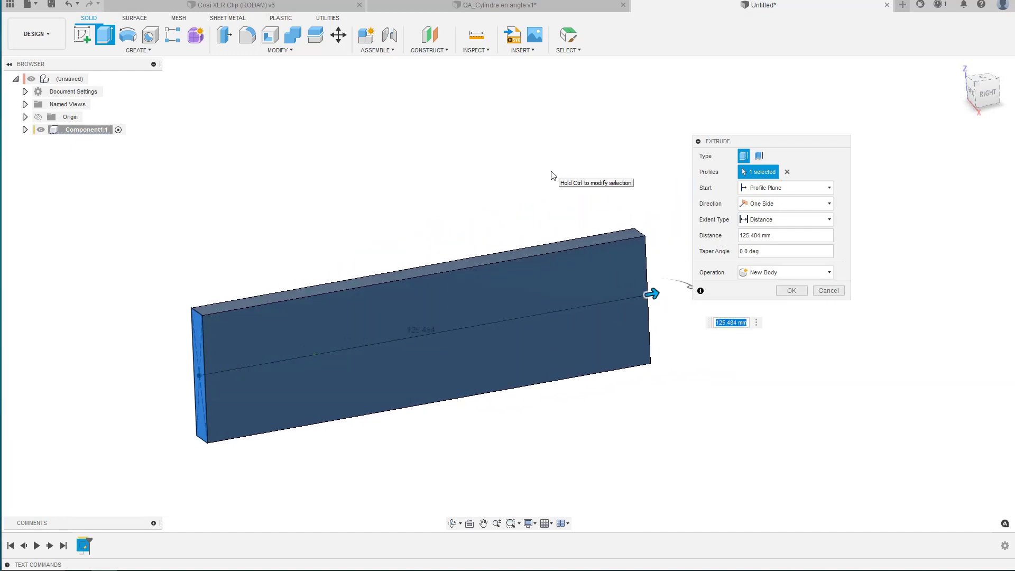
pyautogui.write('120')
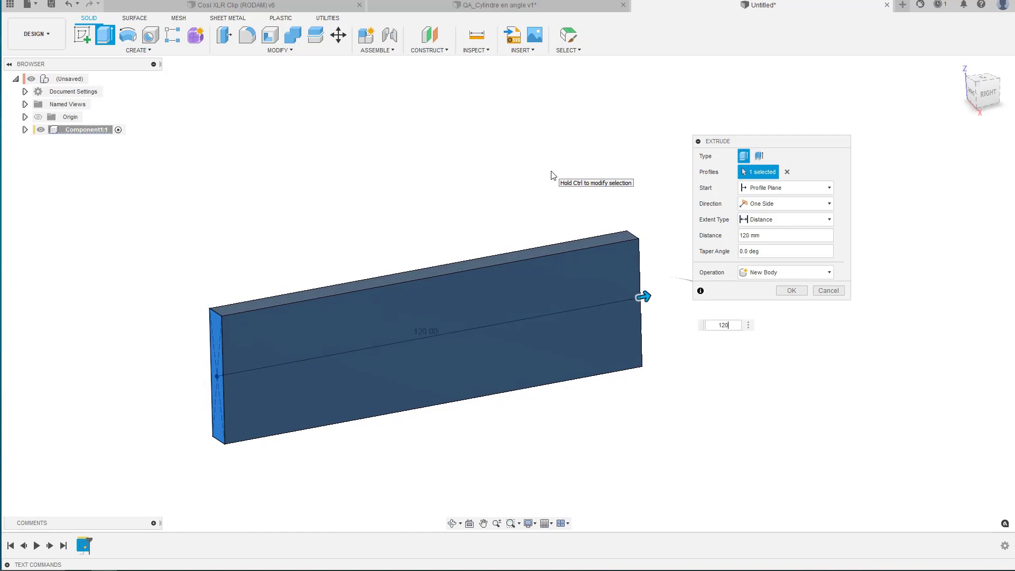
pyautogui.press('Return')
pyautogui.keyDown('shift'); pyautogui.moveTo(553, 175); pyautogui.dragTo(551, 174, button='middle'); pyautogui.keyUp('shift')
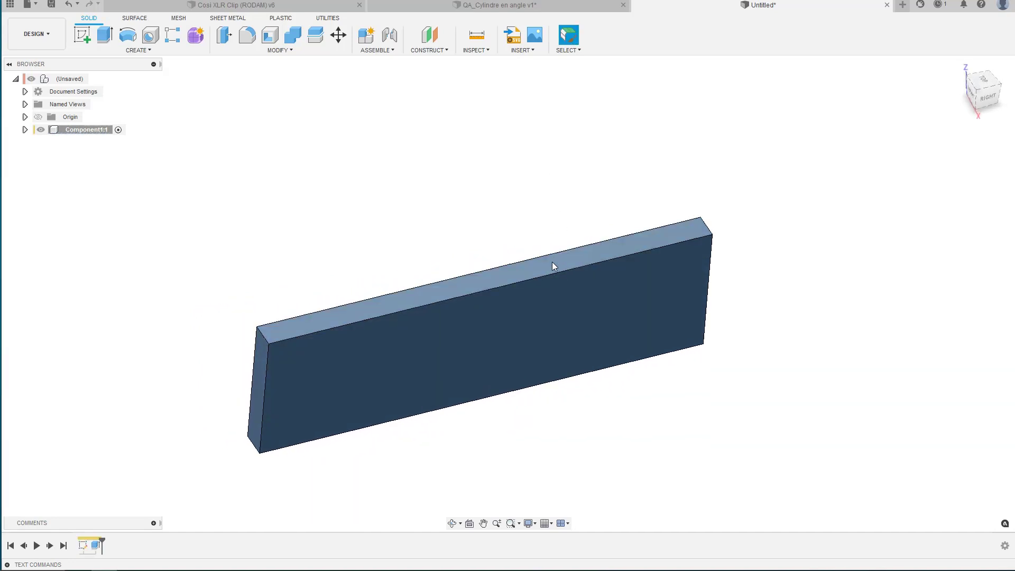
pyautogui.keyDown('shift'); pyautogui.moveTo(552, 263); pyautogui.dragTo(550, 261, button='middle'); pyautogui.keyUp('shift')
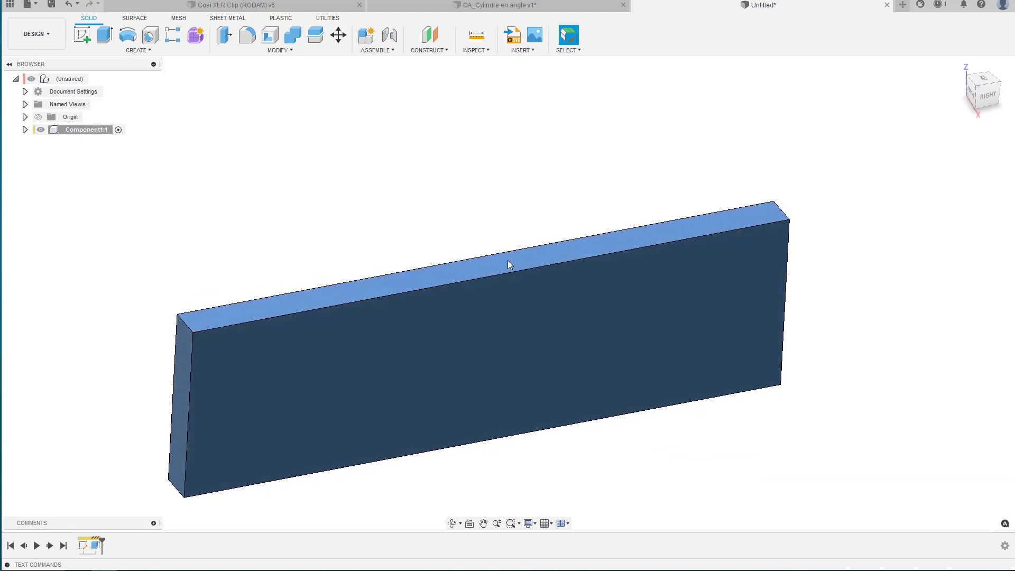
# Step: Start a sketch on the block's narrow top face and draw a construction line straight across it between the two long edges
pyautogui.click(564, 260)
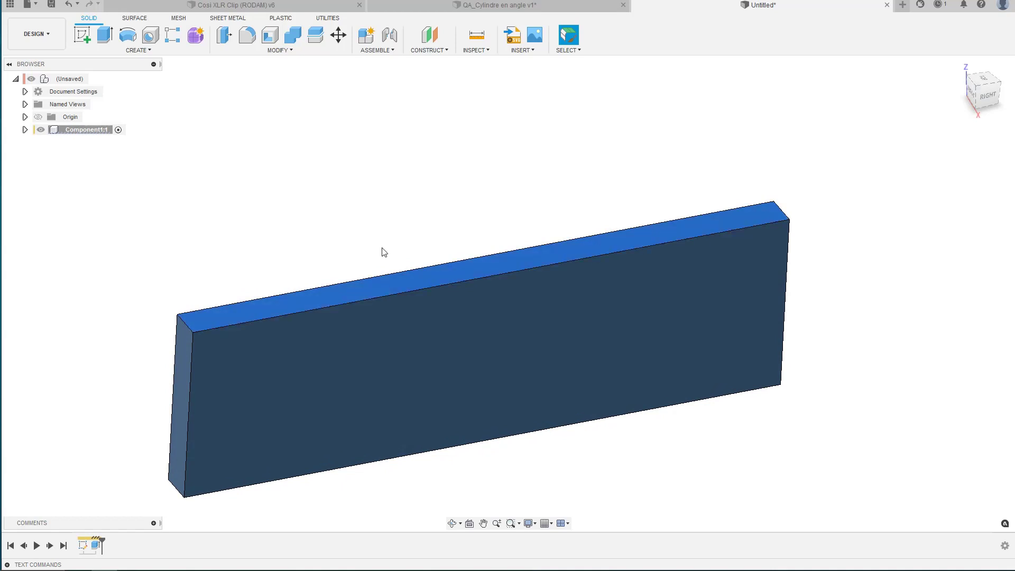
pyautogui.click(82, 34)
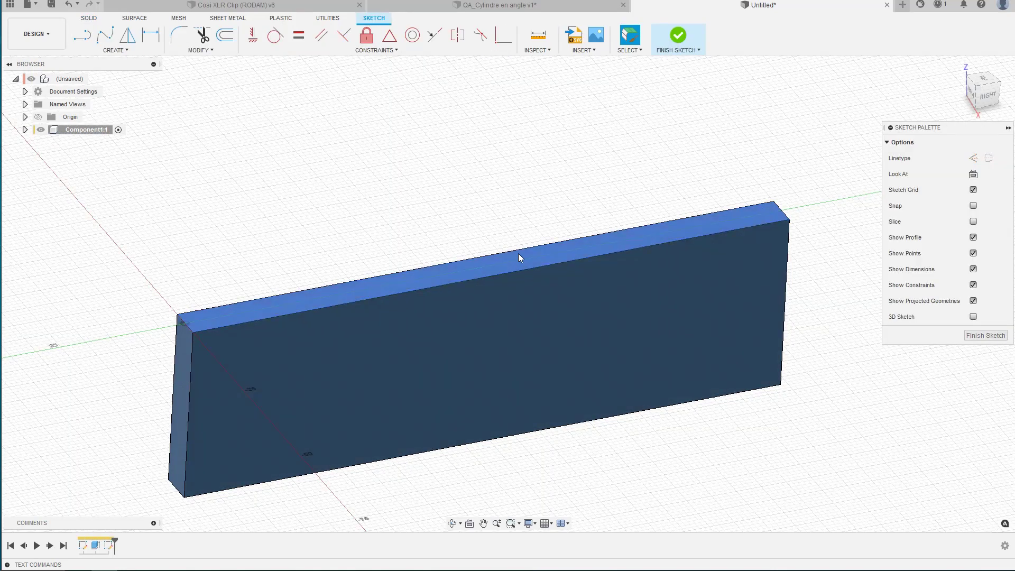
pyautogui.press('l')
pyautogui.scroll(5, 518, 253)
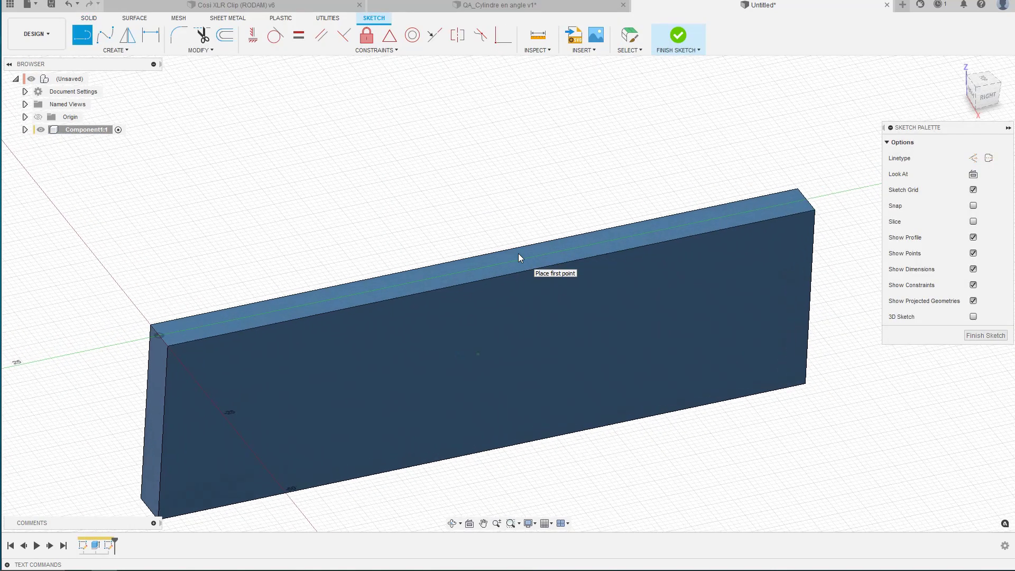
pyautogui.press('l')
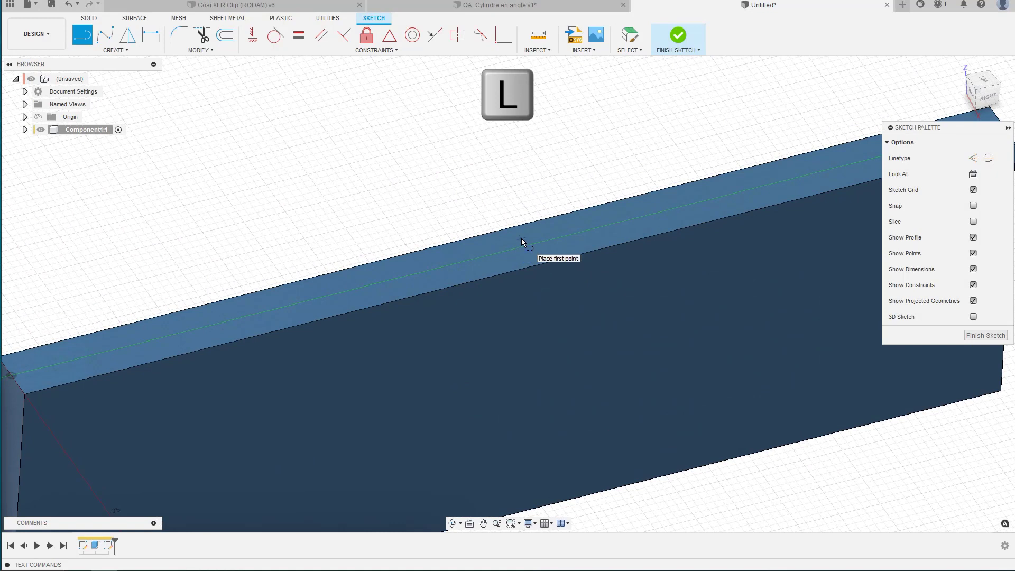
pyautogui.press('x')
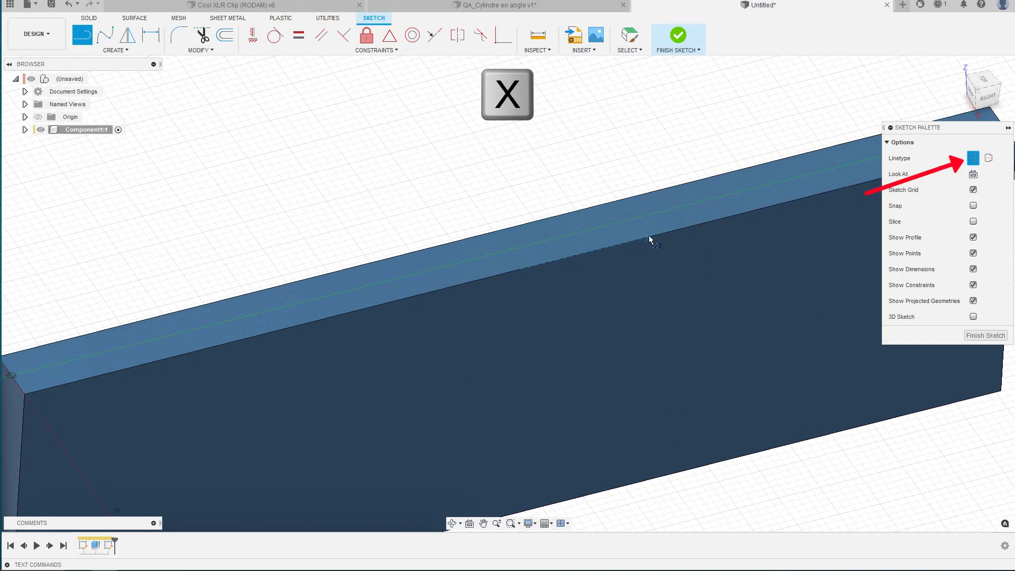
pyautogui.scroll(2, 648, 236)
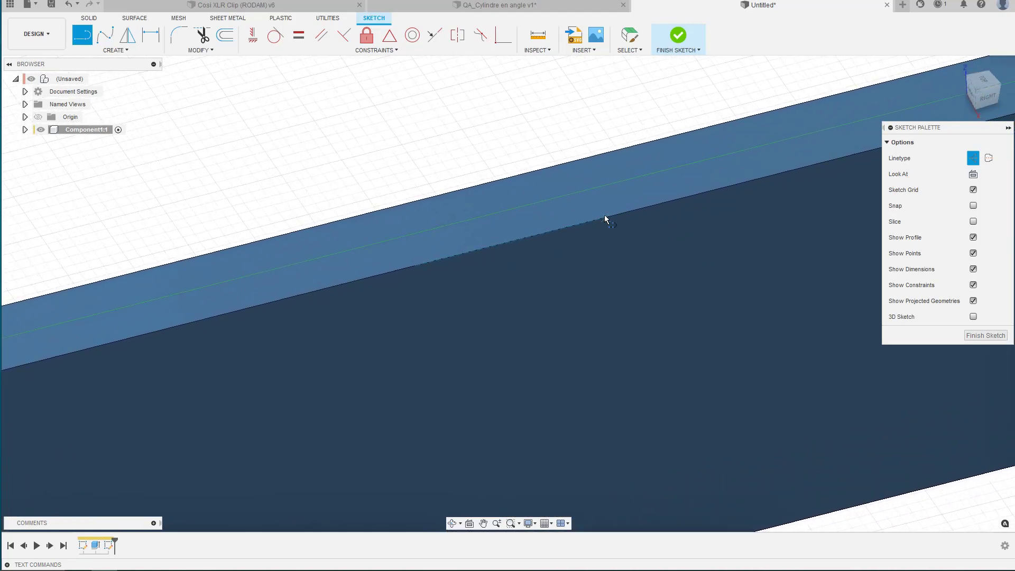
pyautogui.click(605, 216)
pyautogui.doubleClick(564, 161)
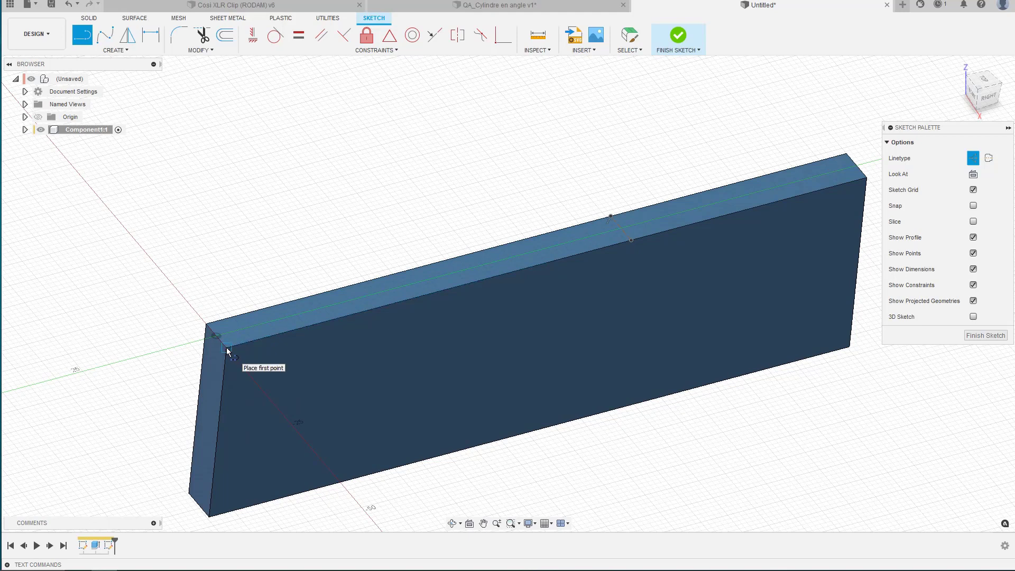
# Step: Dimension the construction line 70 mm from the block's near end corner and finish the sketch
pyautogui.press('d')
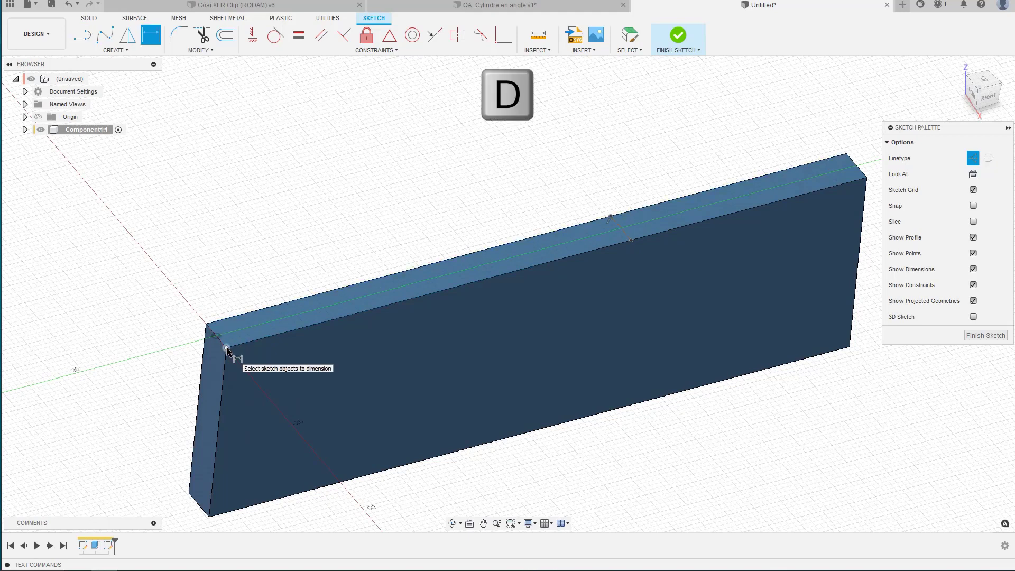
pyautogui.click(226, 348)
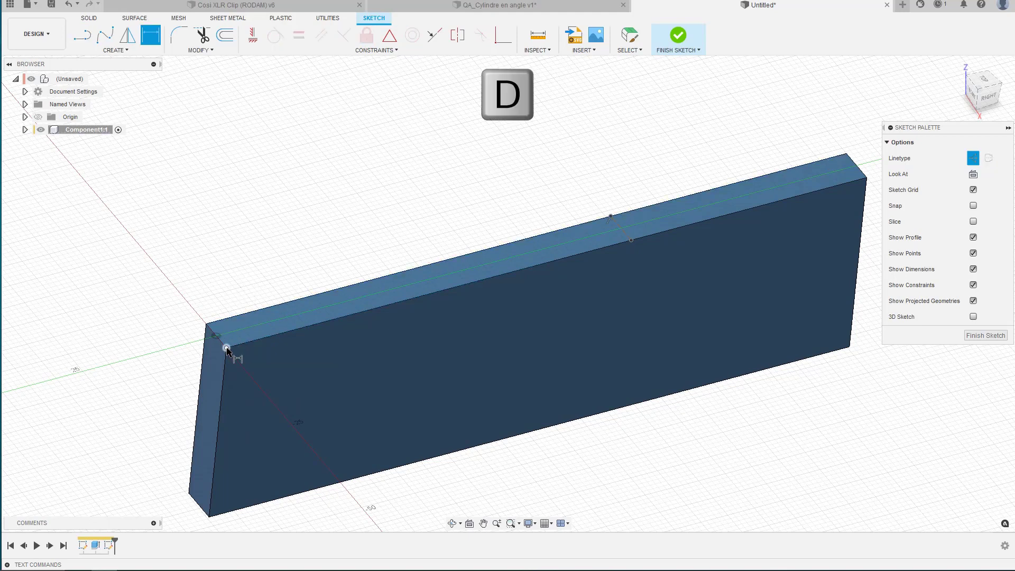
pyautogui.click(630, 241)
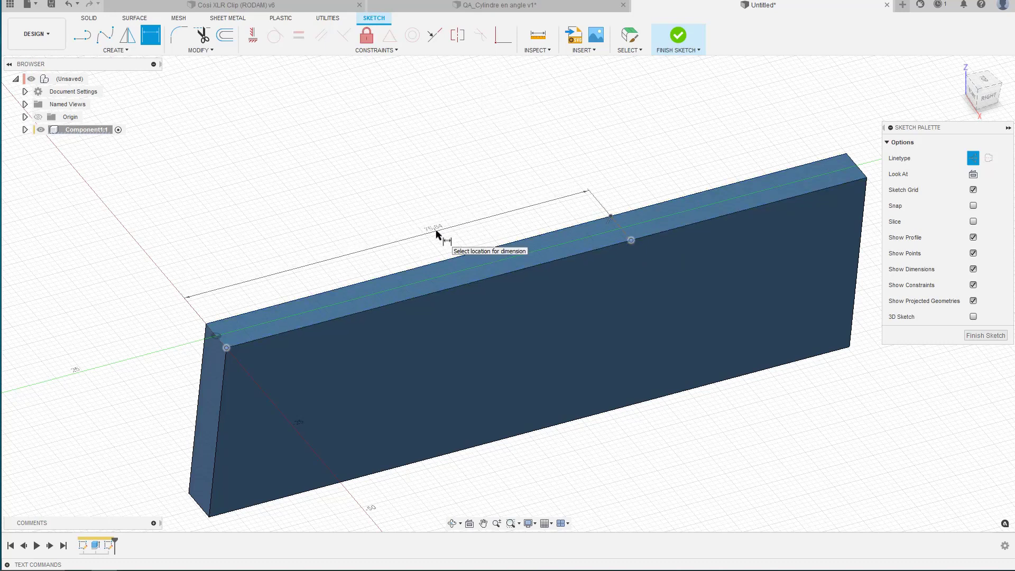
pyautogui.click(434, 240)
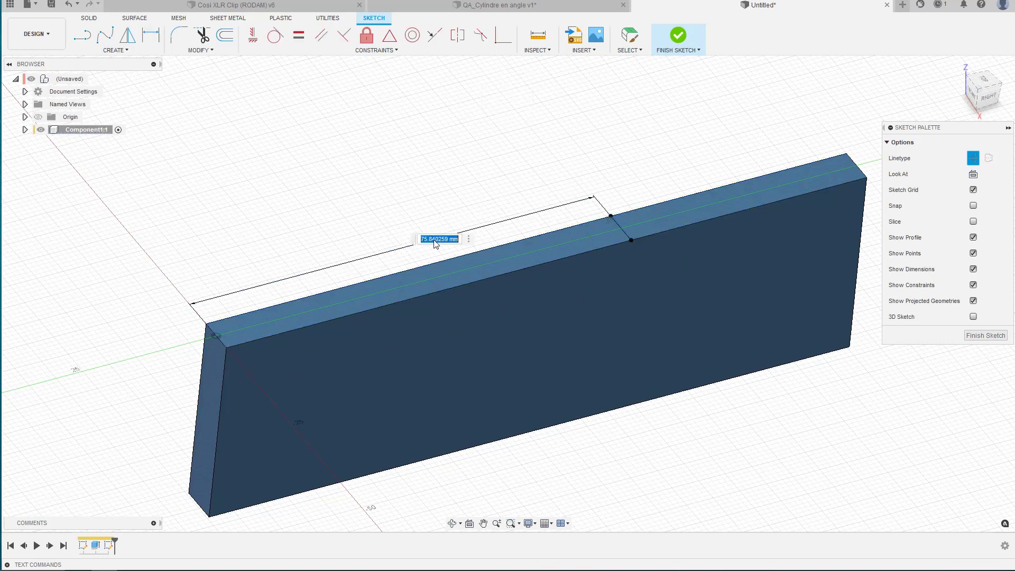
pyautogui.write('70')
pyautogui.press('Return')
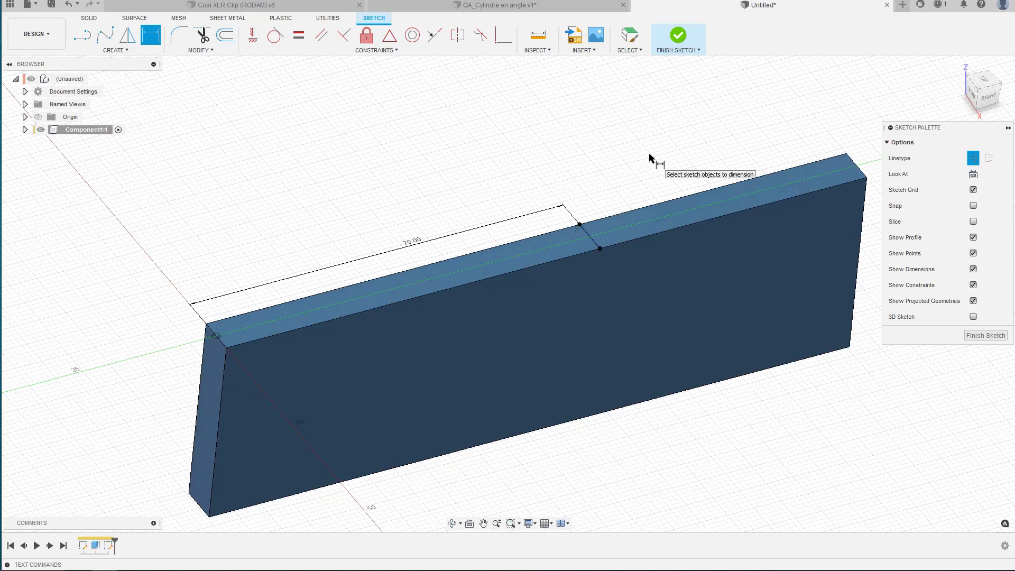
pyautogui.click(678, 36)
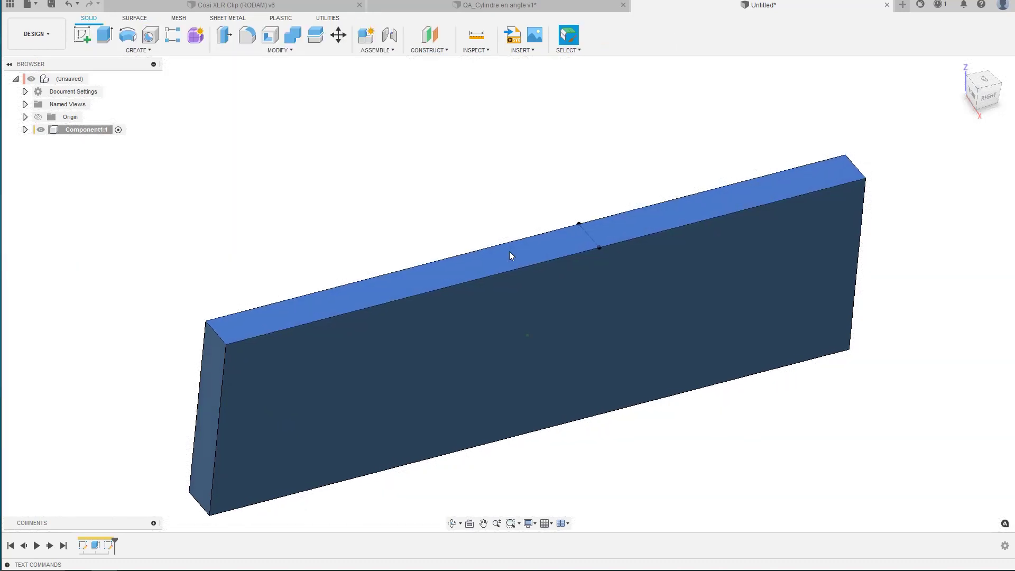
# Step: Show the origin planes to check their position relative to the block and construction line, and hide them again
pyautogui.keyDown('shift'); pyautogui.moveTo(509, 252); pyautogui.dragTo(509, 251, button='middle'); pyautogui.keyUp('shift')
pyautogui.scroll(3, 509, 252)
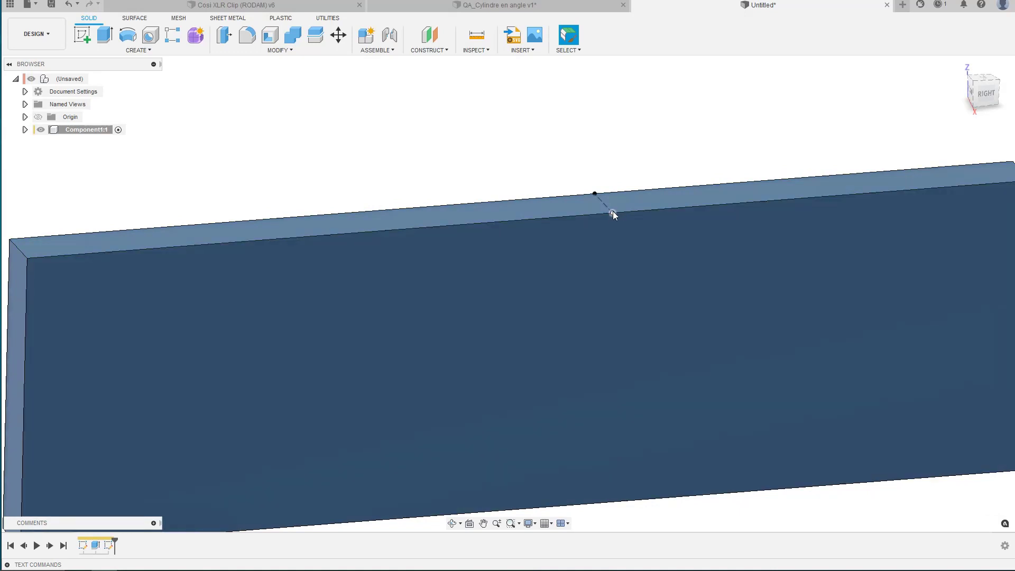
pyautogui.scroll(-5, 612, 214)
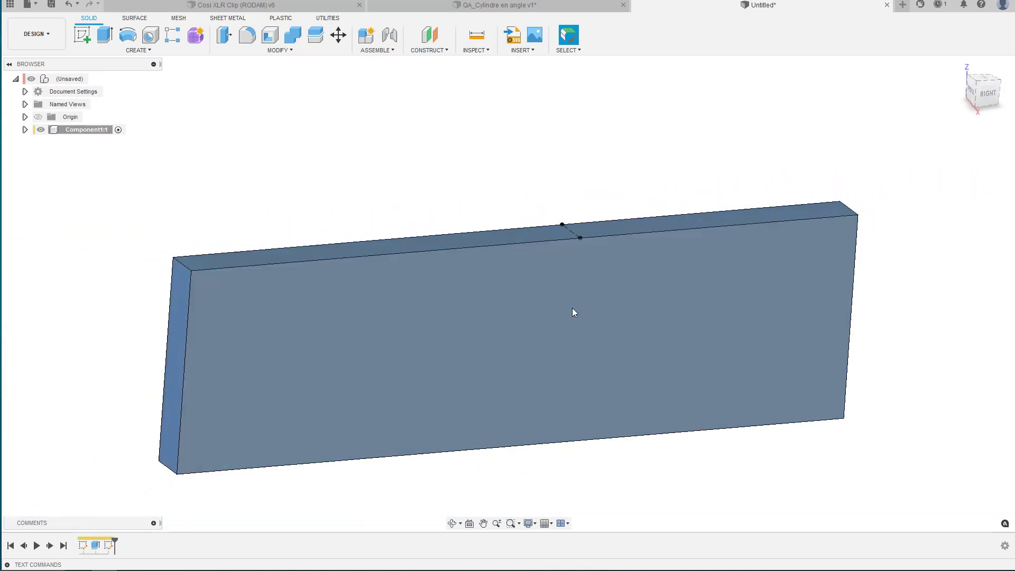
pyautogui.keyDown('shift'); pyautogui.moveTo(572, 308); pyautogui.dragTo(572, 307, button='middle'); pyautogui.keyUp('shift')
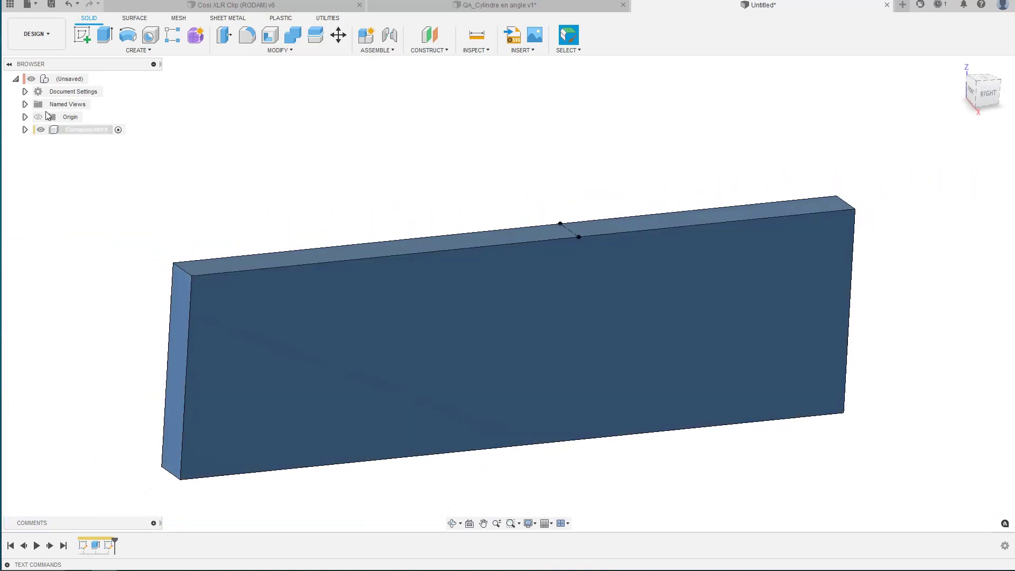
pyautogui.click(38, 117)
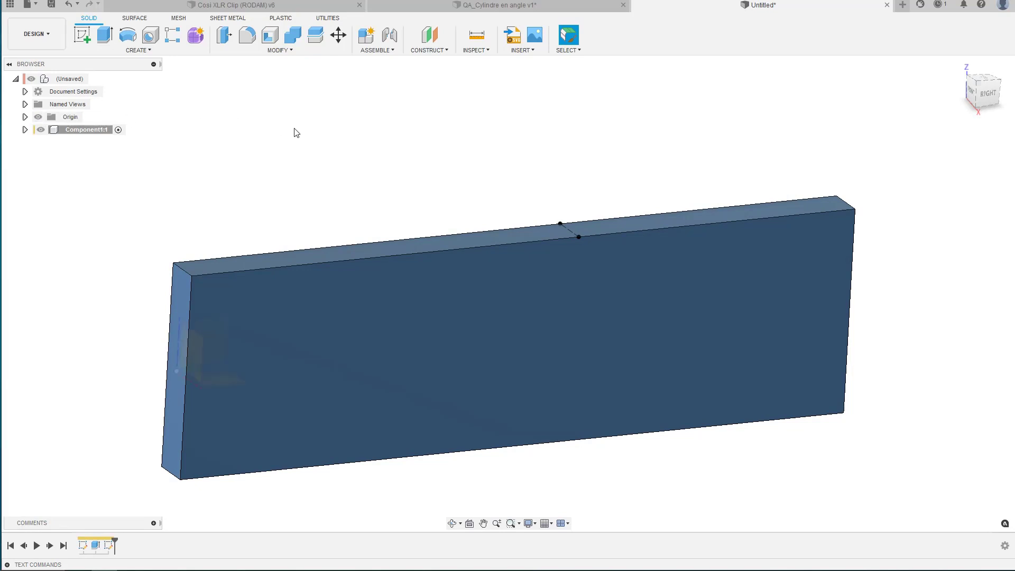
pyautogui.keyDown('shift'); pyautogui.moveTo(294, 128); pyautogui.dragTo(53, 142, button='middle'); pyautogui.keyUp('shift')
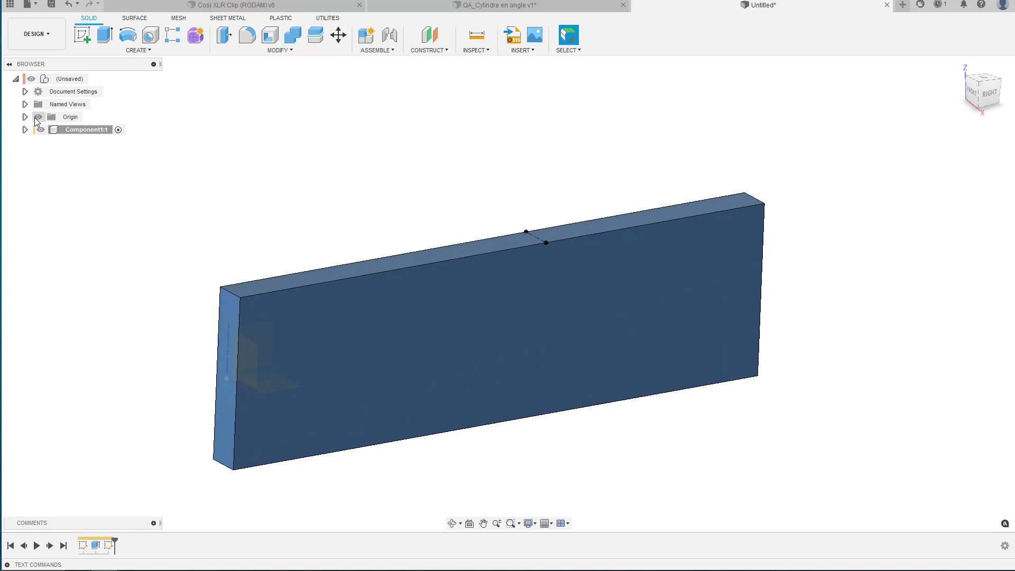
pyautogui.click(38, 117)
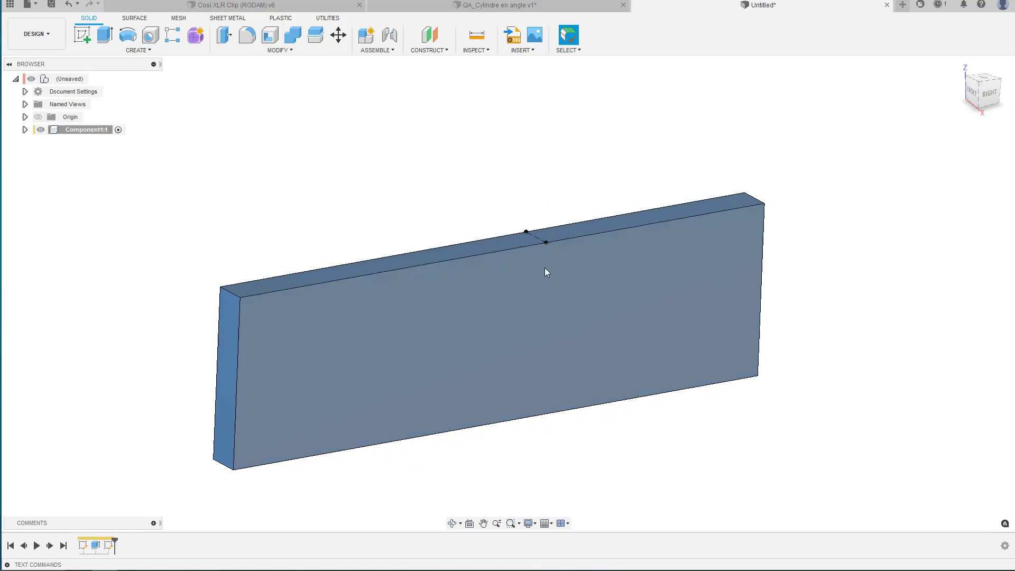
# Step: Start a sketch on the block's large side face and try to begin a line at the construction line's endpoint
pyautogui.click(545, 268)
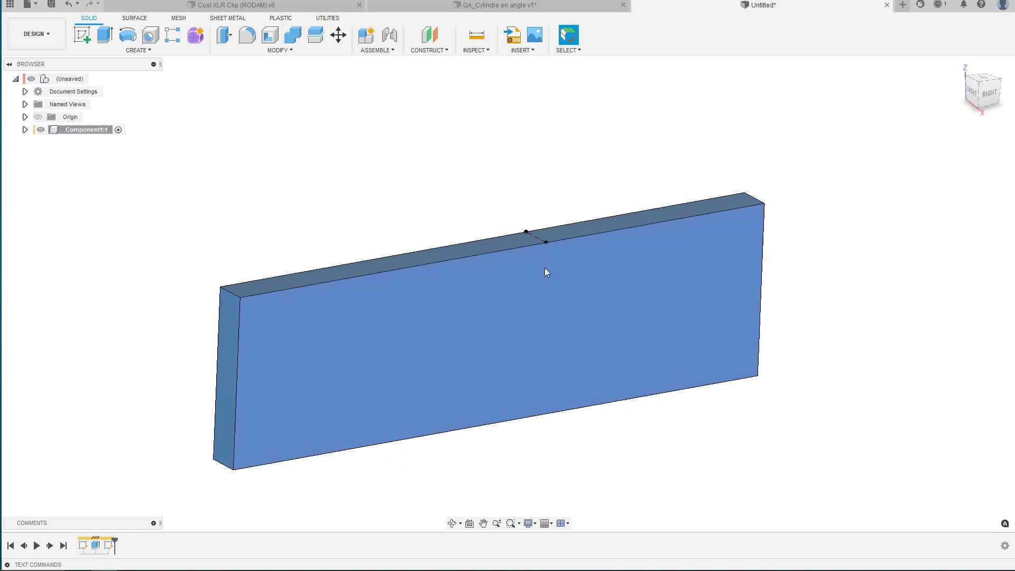
pyautogui.press('l')
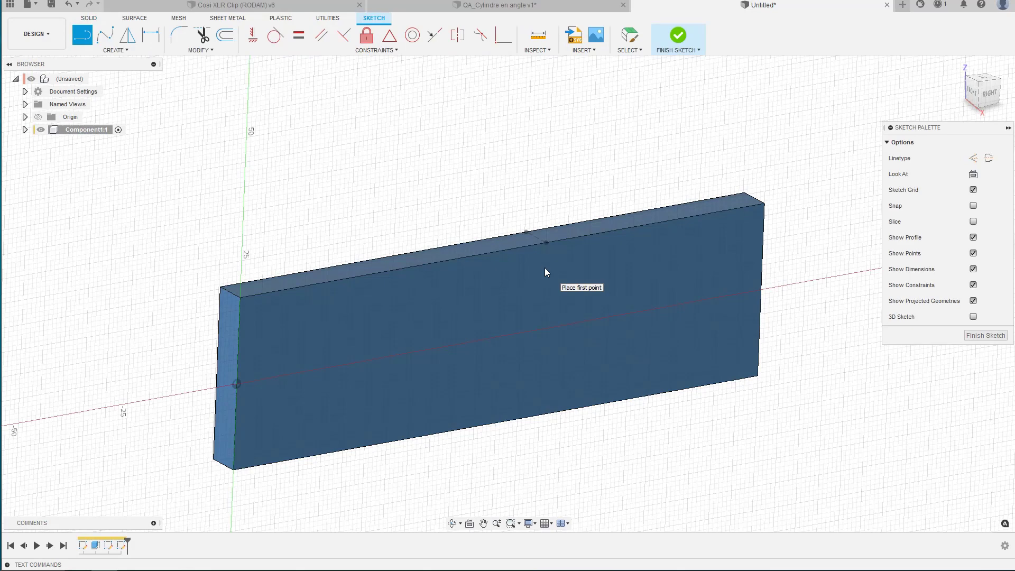
pyautogui.scroll(8, 544, 268)
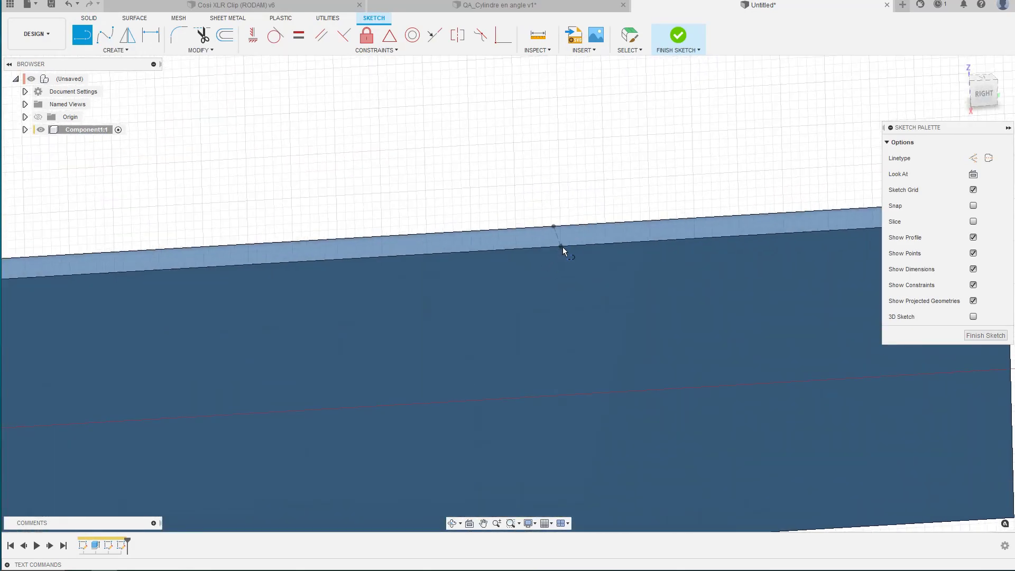
pyautogui.scroll(3, 563, 243)
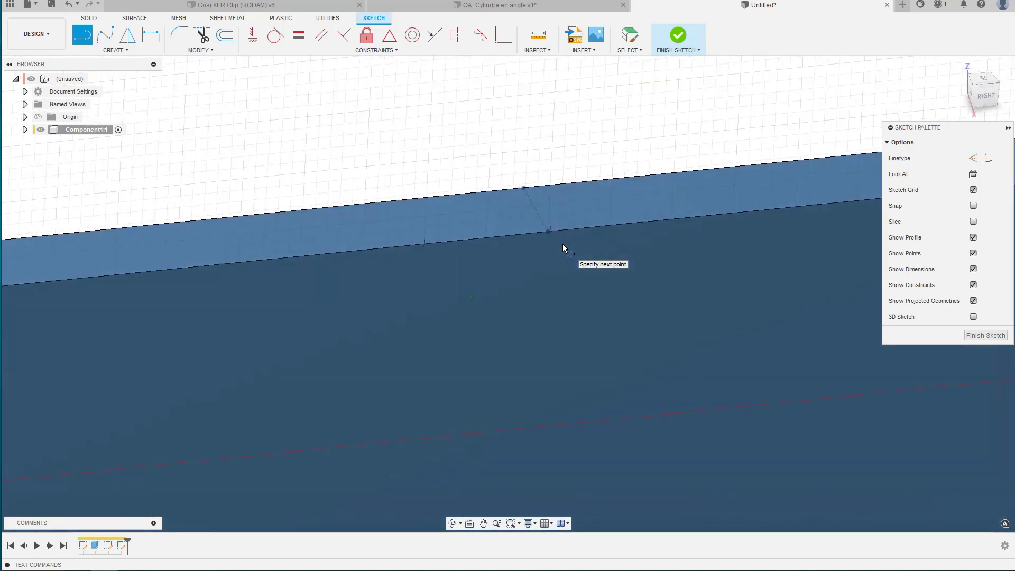
pyautogui.scroll(2, 562, 245)
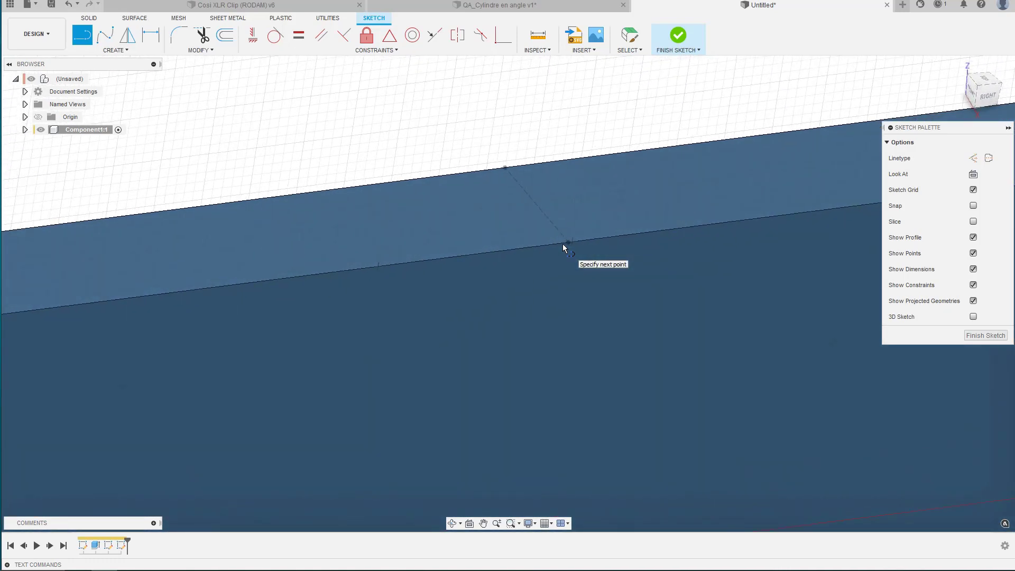
pyautogui.press('Escape')
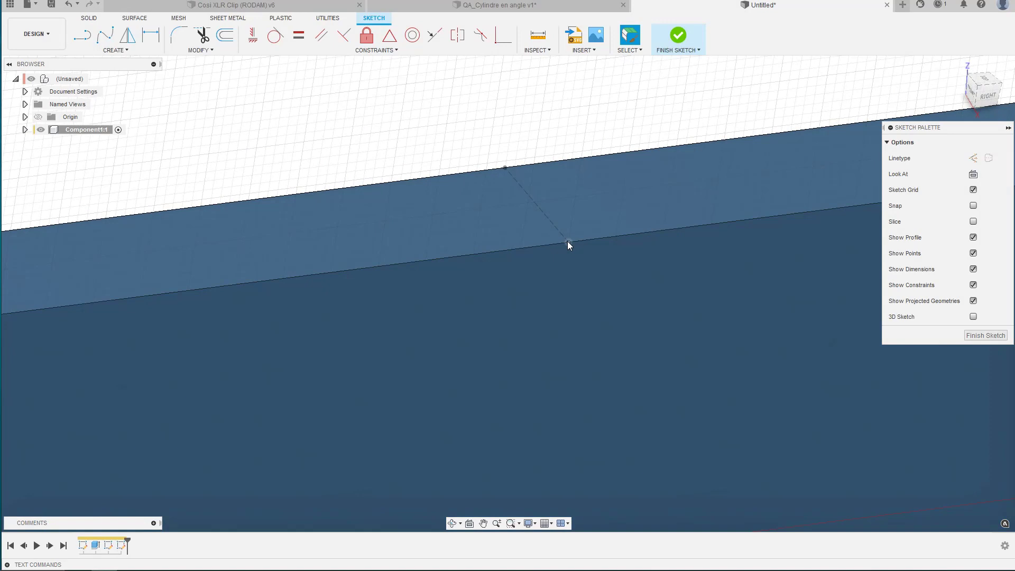
pyautogui.press('l')
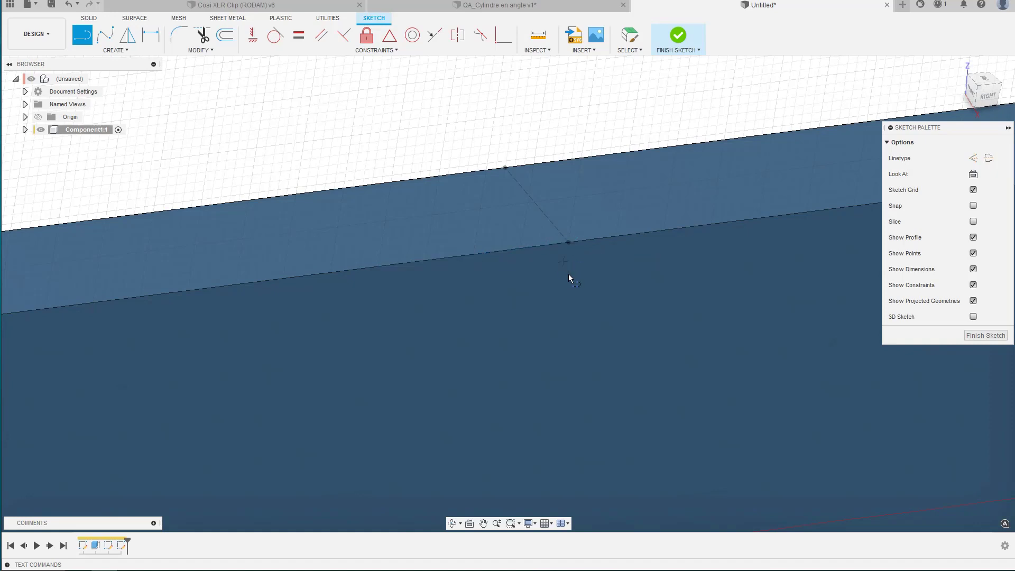
pyautogui.press('Escape')
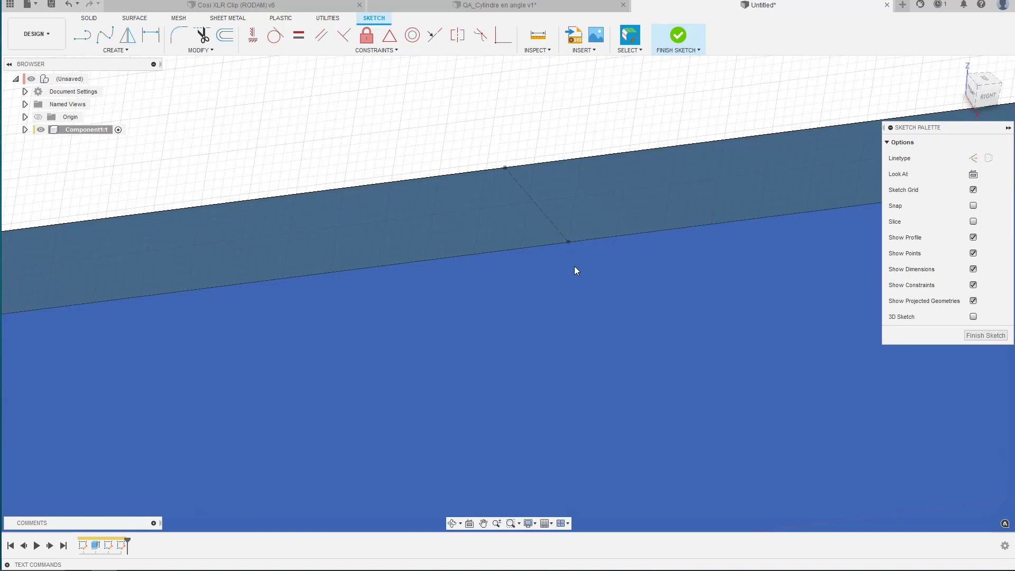
# Step: Project the construction line's endpoint on the shared top edge into the side-face sketch, keeping the projection link
pyautogui.press('p')
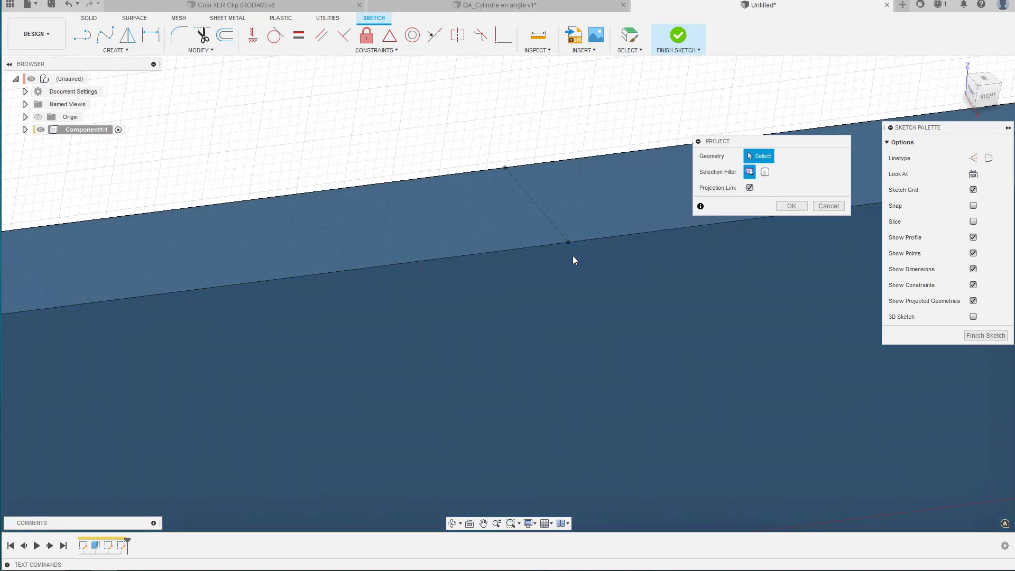
pyautogui.click(567, 241)
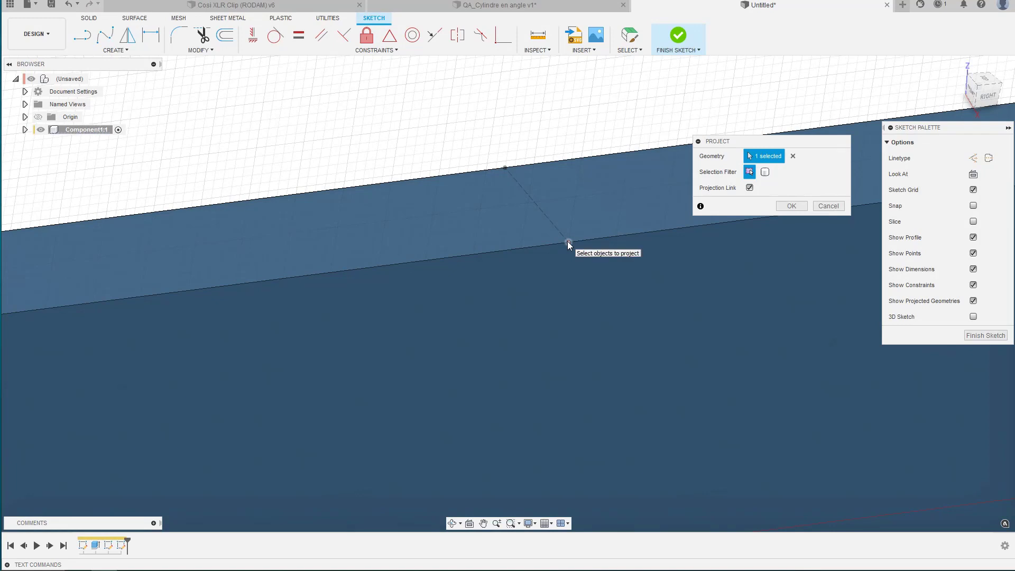
pyautogui.press('Return')
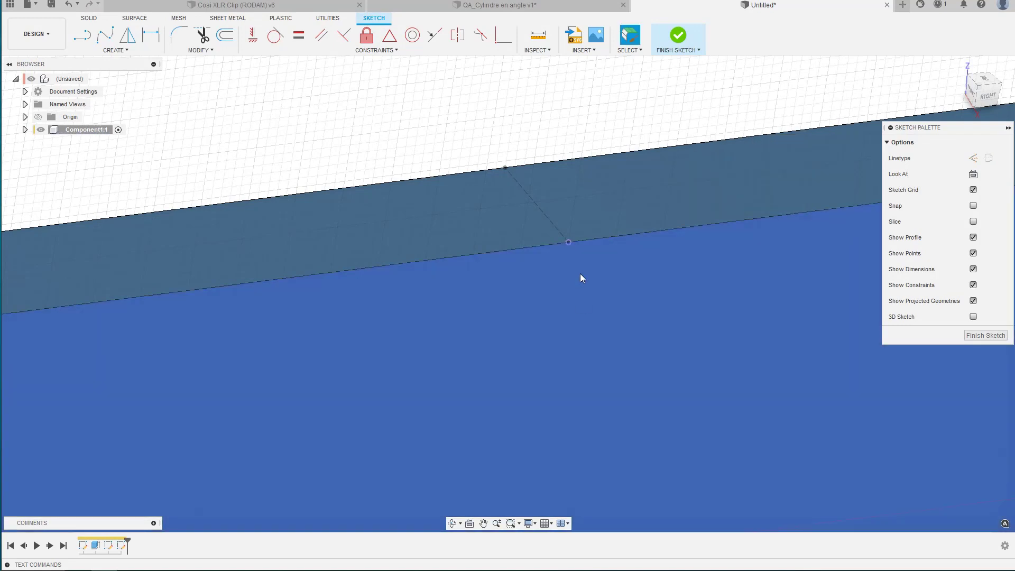
# Step: Draw a slanted line from the projected point up and away above the block's top edge
pyautogui.press('l')
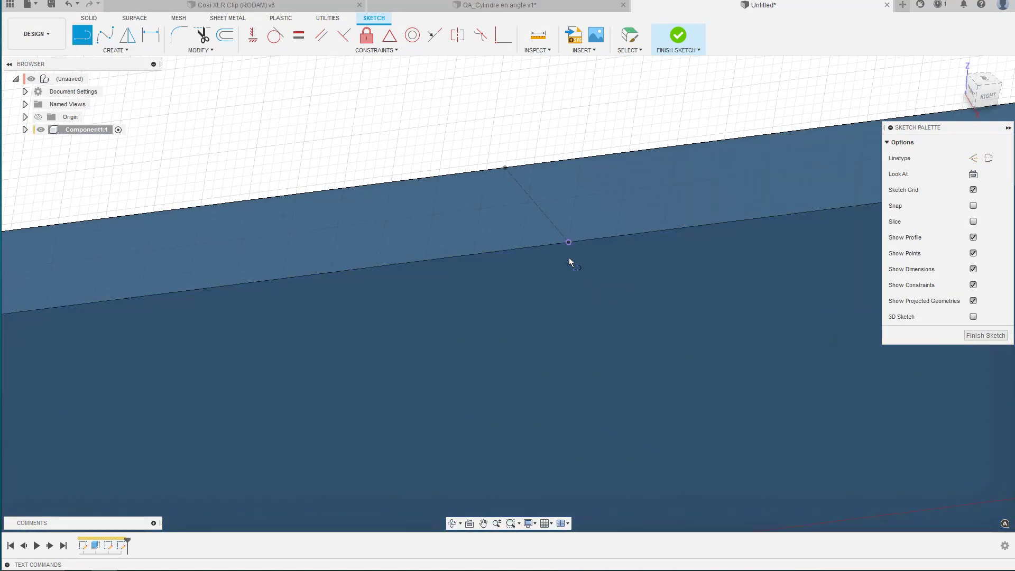
pyautogui.click(568, 243)
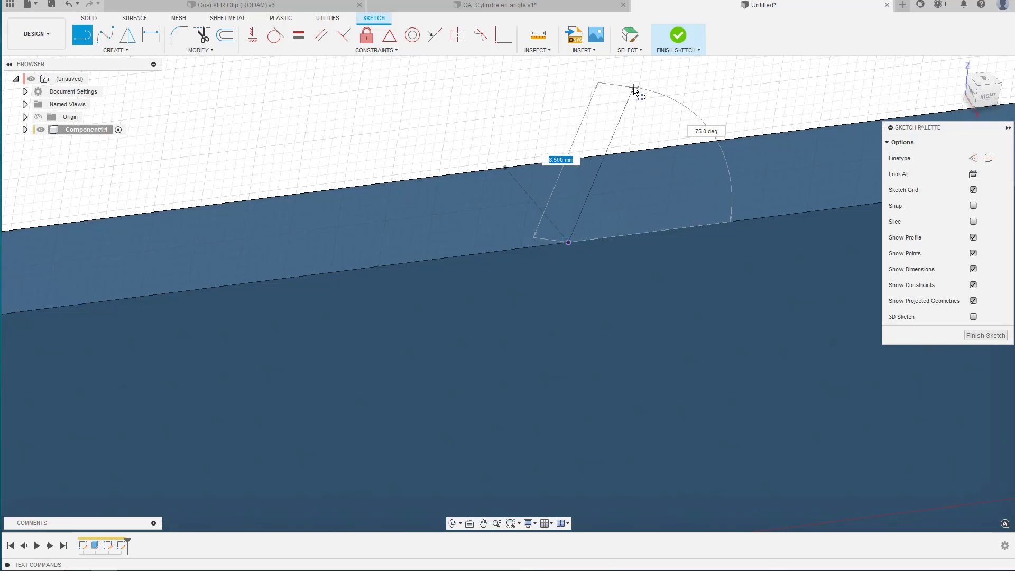
pyautogui.keyDown('shift'); pyautogui.moveTo(633, 88); pyautogui.dragTo(630, 96, button='middle'); pyautogui.keyUp('shift')
pyautogui.click(577, 184)
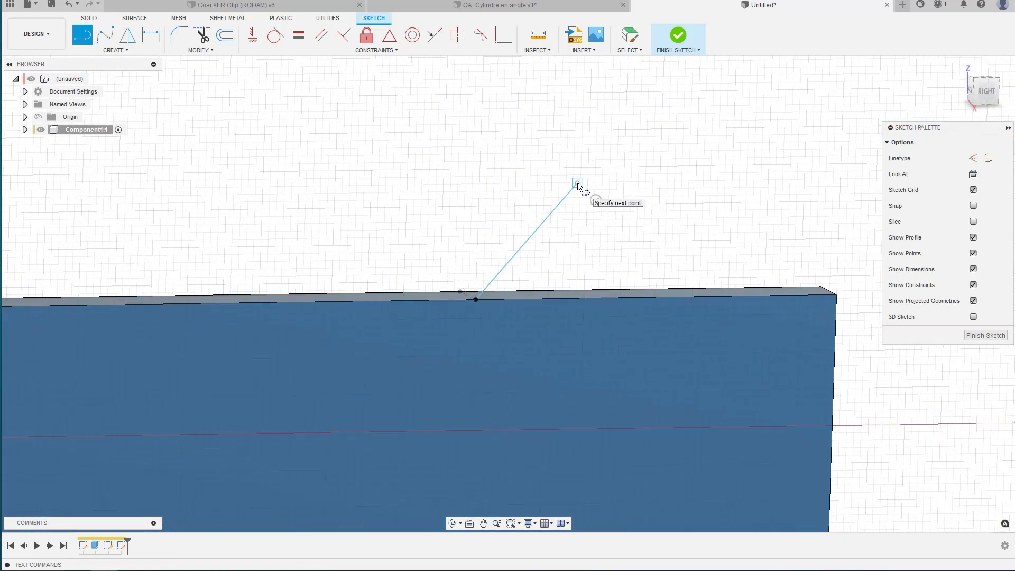
pyautogui.press('Escape')
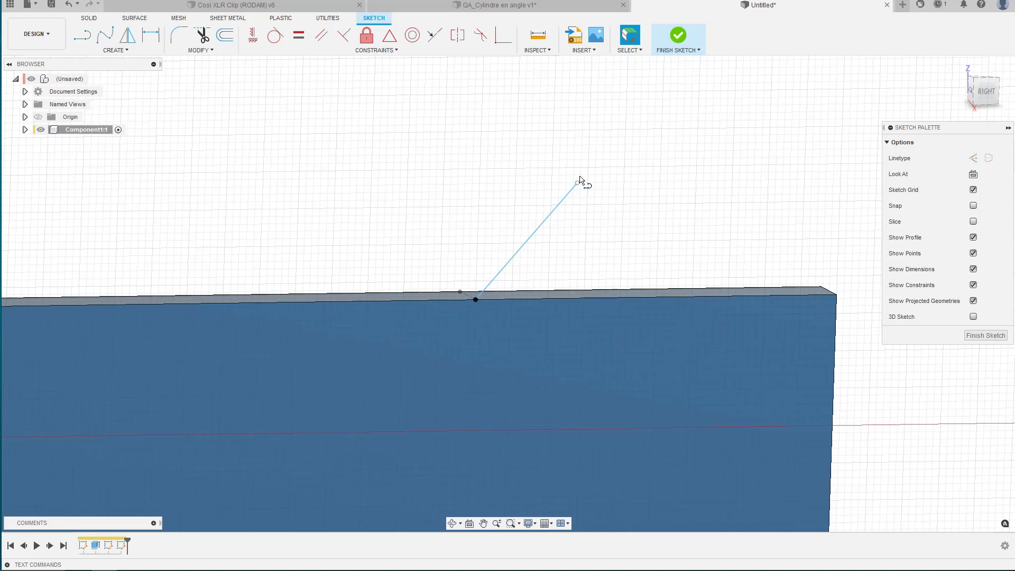
# Step: Dimension the angle between the slanted line and the block's top edge at 45°
pyautogui.press('d')
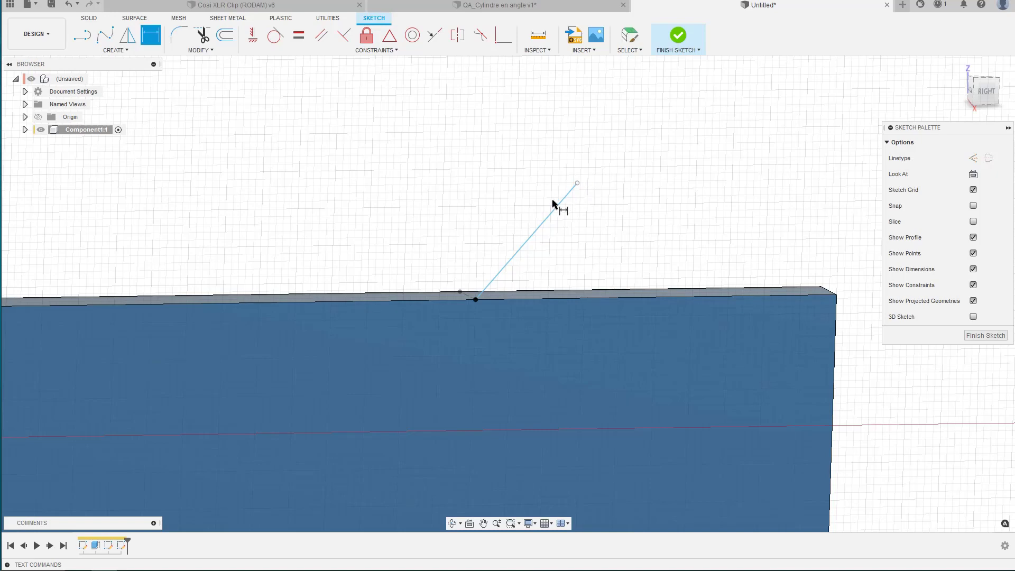
pyautogui.click(553, 220)
pyautogui.click(580, 296)
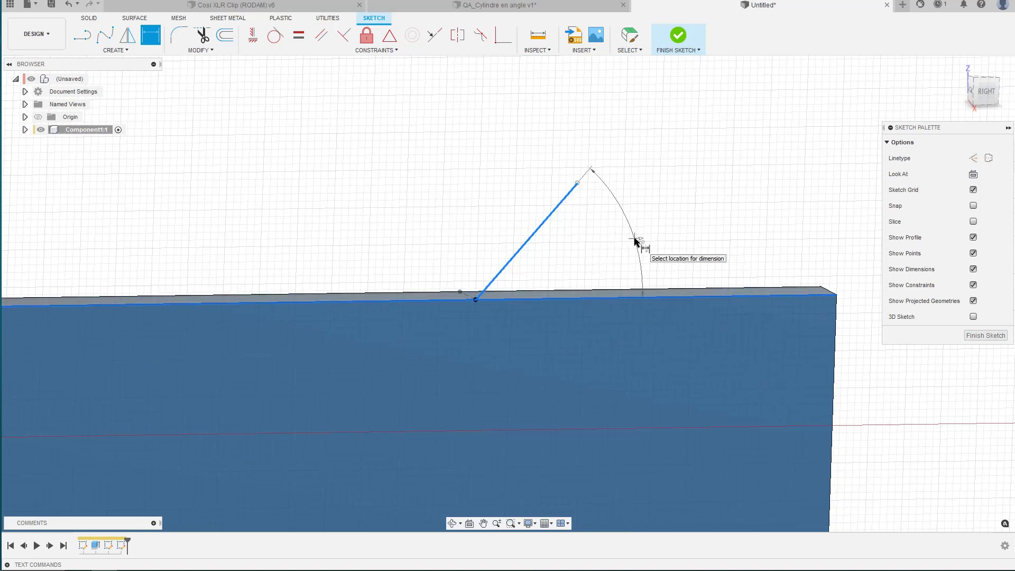
pyautogui.click(591, 260)
pyautogui.write('45')
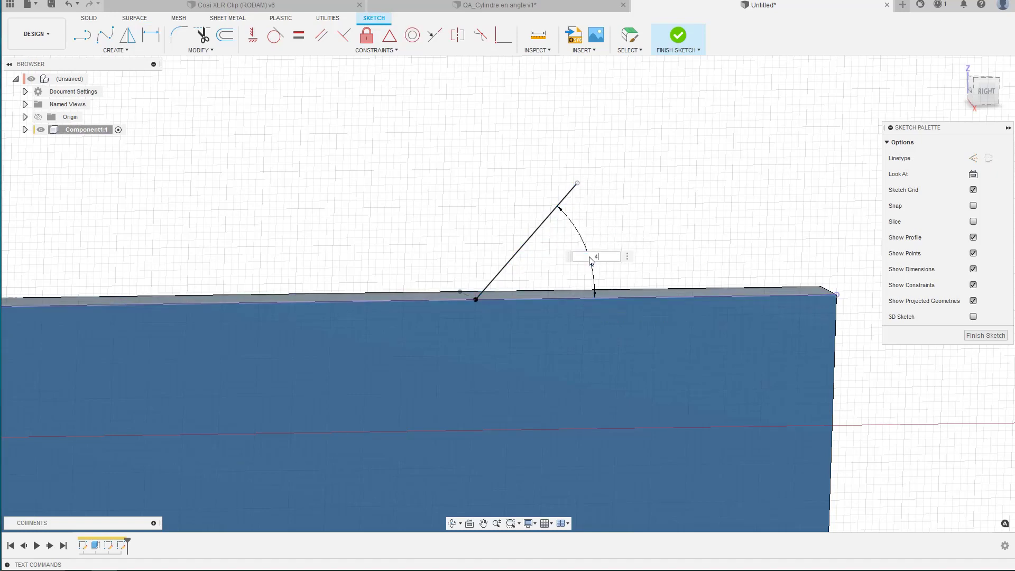
pyautogui.press('Return')
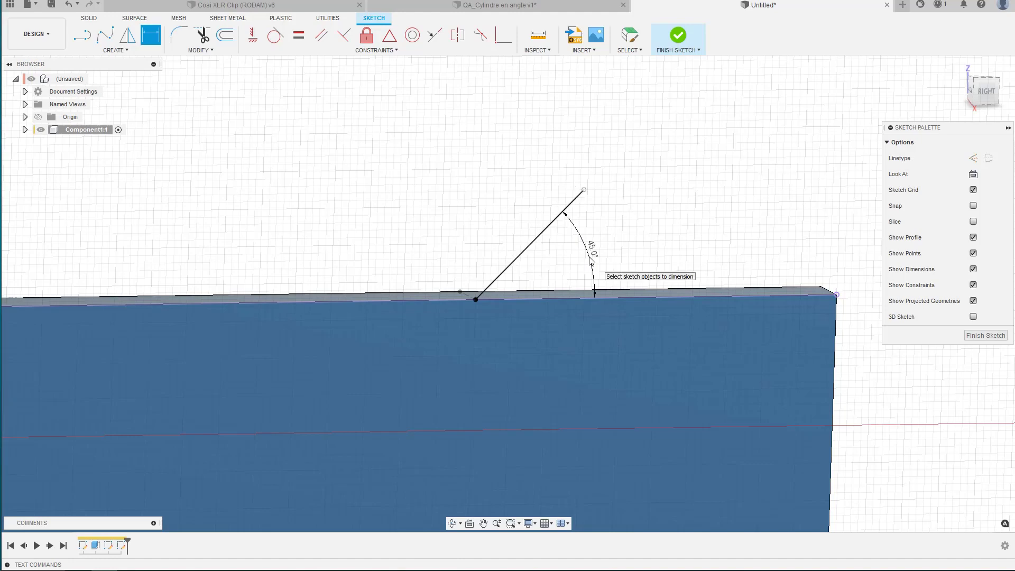
# Step: Dimension the slanted line's length at 20 mm and finish the side-face sketch
pyautogui.click(528, 248)
pyautogui.click(461, 179)
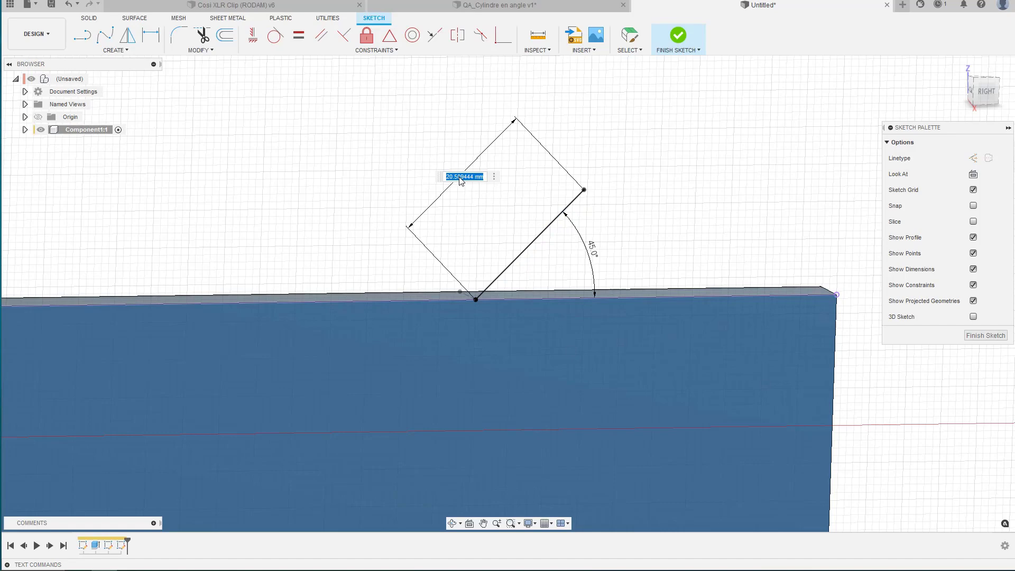
pyautogui.write('20')
pyautogui.press('Return')
pyautogui.press('F6')
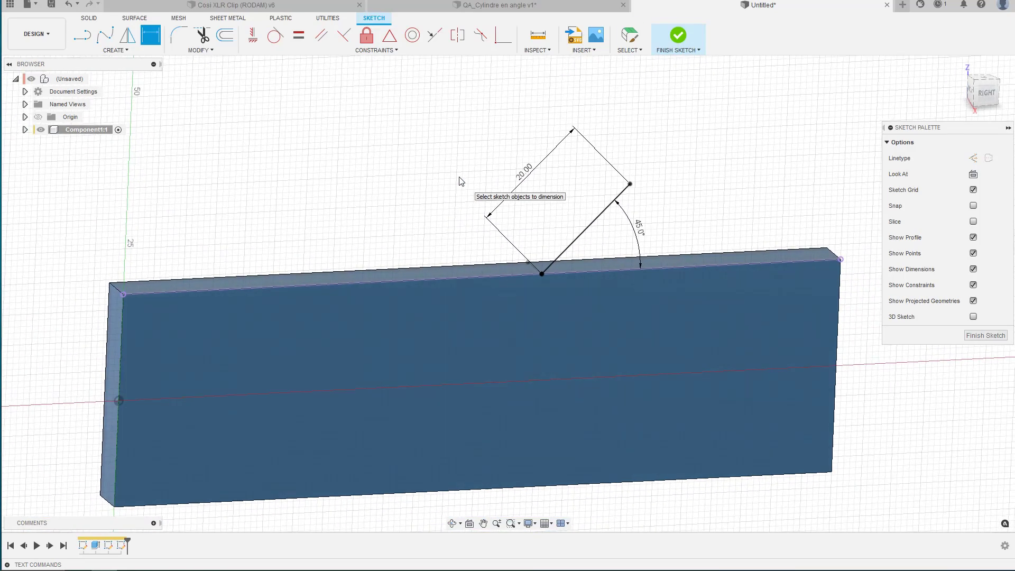
pyautogui.click(678, 37)
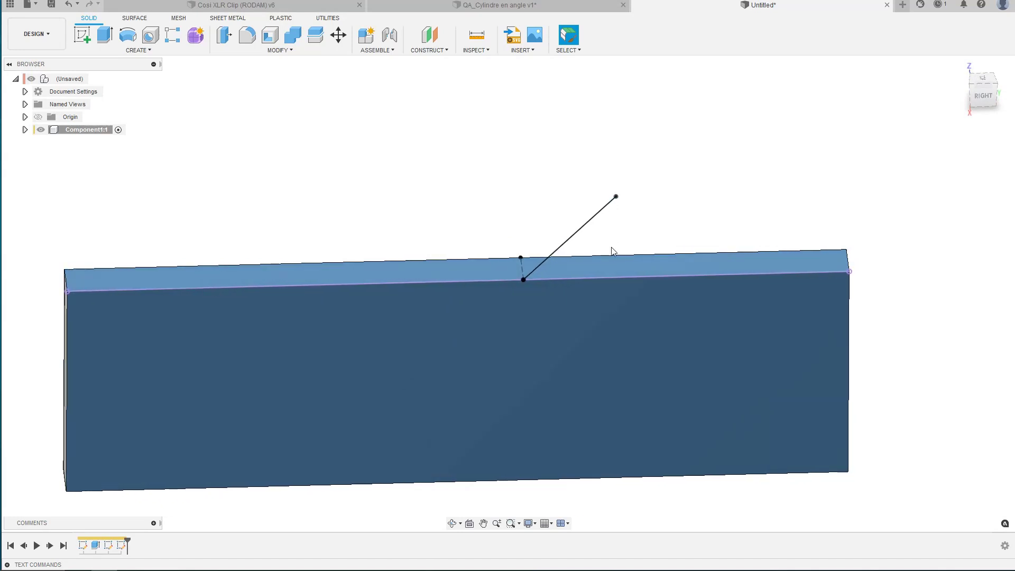
# Step: Create an offset construction plane parallel to the block's top face and a short distance above it
pyautogui.click(428, 51)
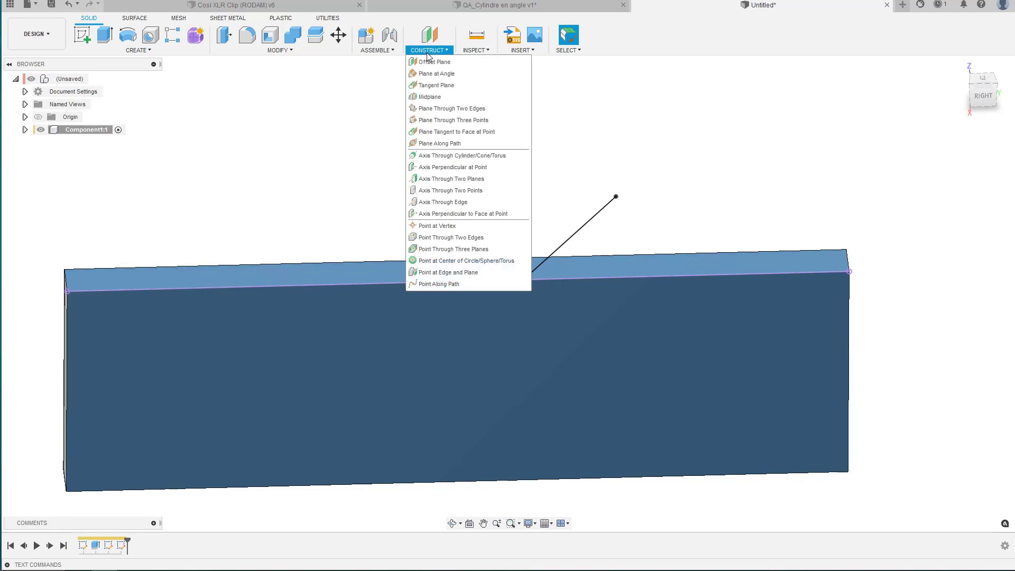
pyautogui.click(431, 62)
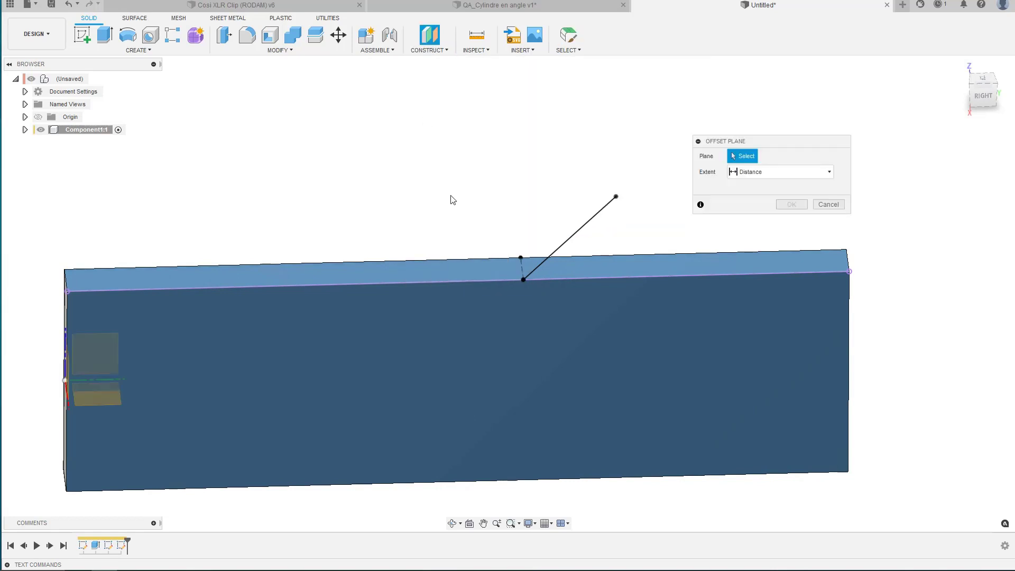
pyautogui.click(481, 277)
pyautogui.moveTo(456, 261); pyautogui.dragTo(457, 183)
pyautogui.press('Return')
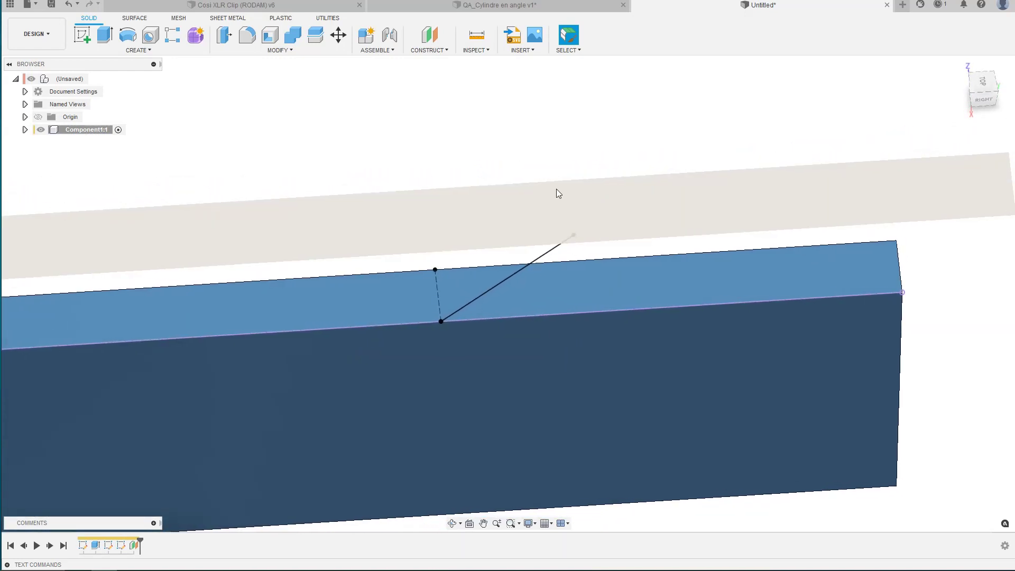
# Step: Sketch a small circle on the offset plane near the slanted line's upper end and finish the sketch
pyautogui.press('c')
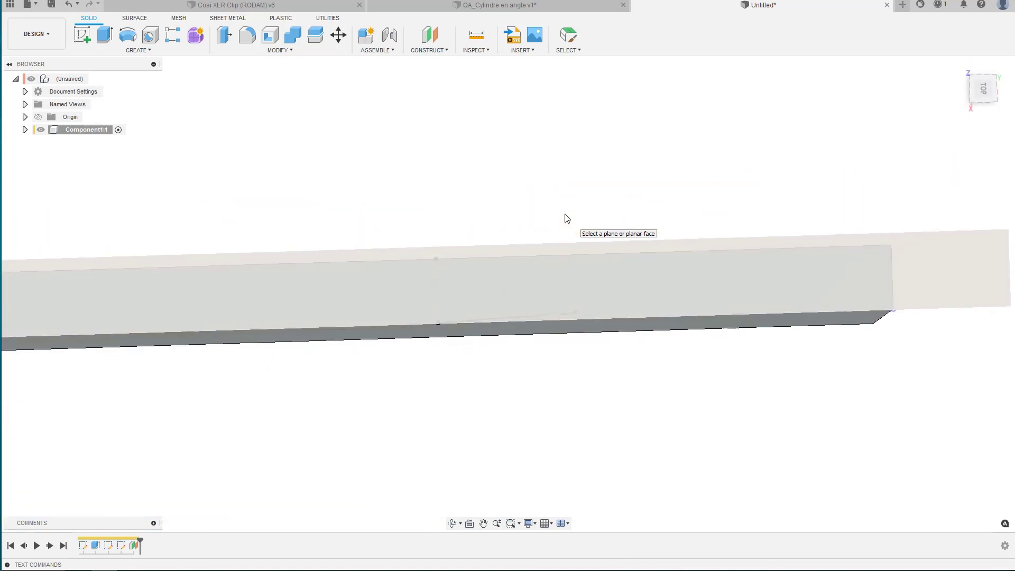
pyautogui.click(544, 264)
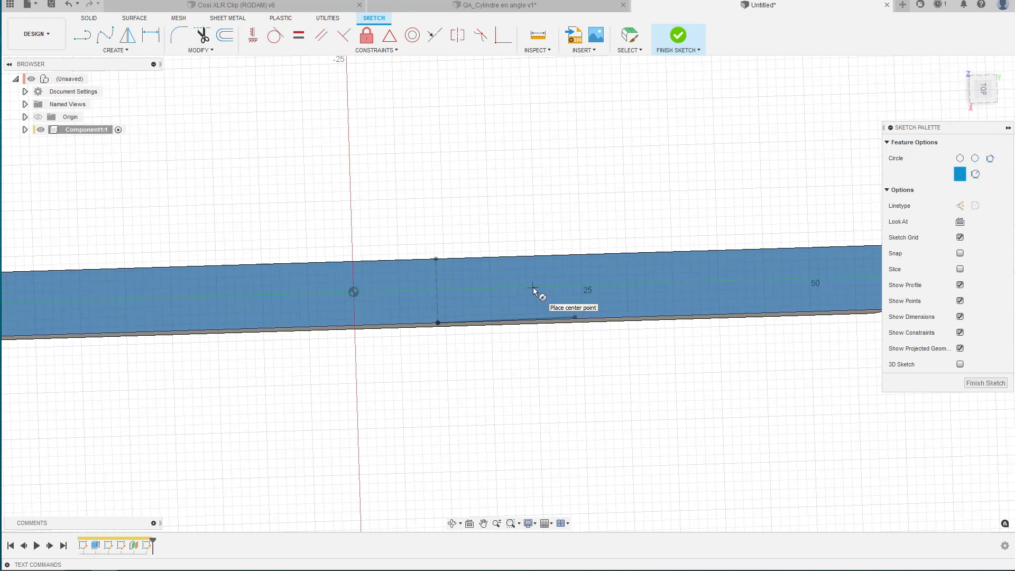
pyautogui.click(532, 287)
pyautogui.click(550, 295)
pyautogui.press('Escape')
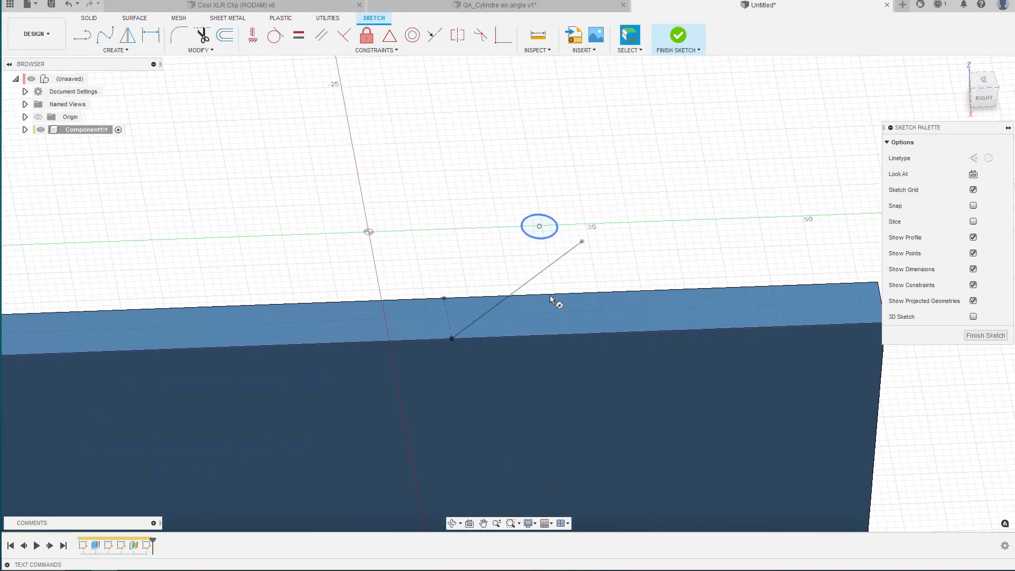
pyautogui.click(677, 36)
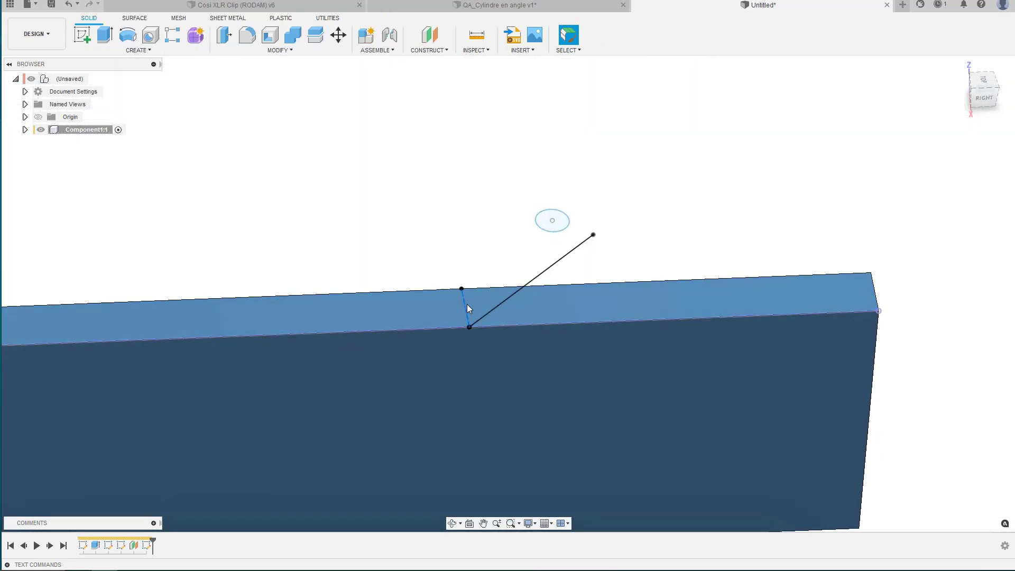
# Step: Edit the construction line's sketch on the top face, add a circle about 4.2 mm in diameter at the line's midpoint, and finish the sketch
pyautogui.doubleClick(467, 304)
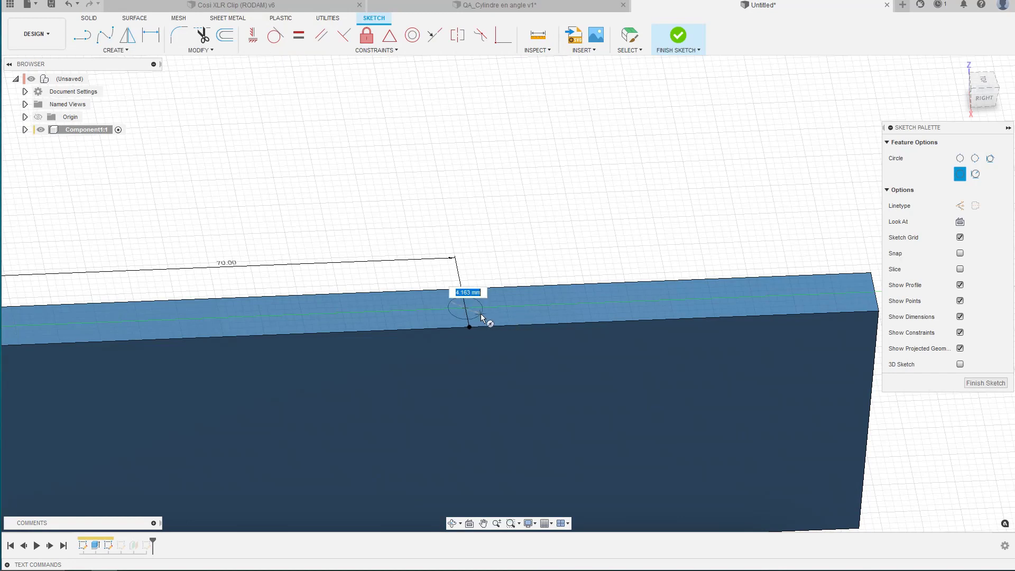
pyautogui.press('Escape')
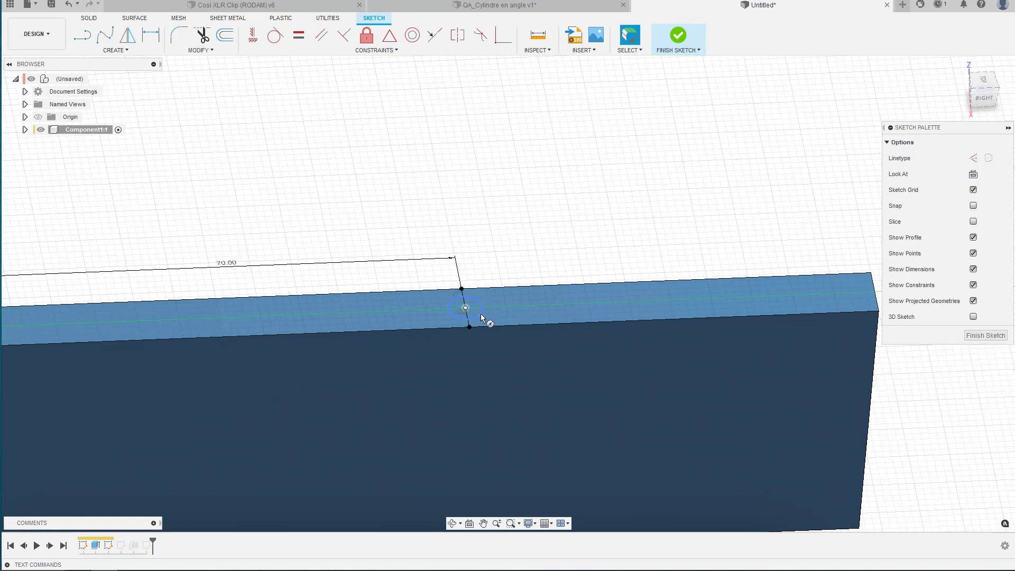
pyautogui.click(678, 37)
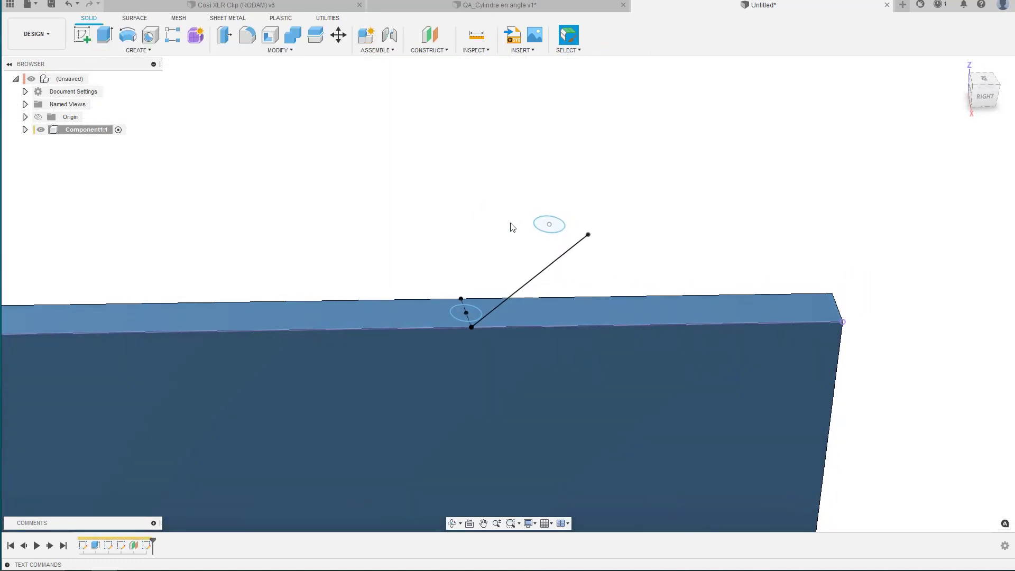
# Step: Try a loft between the circle on the offset plane and the circle on the block's top face, and leave the offset-plane sketch
pyautogui.click(541, 223)
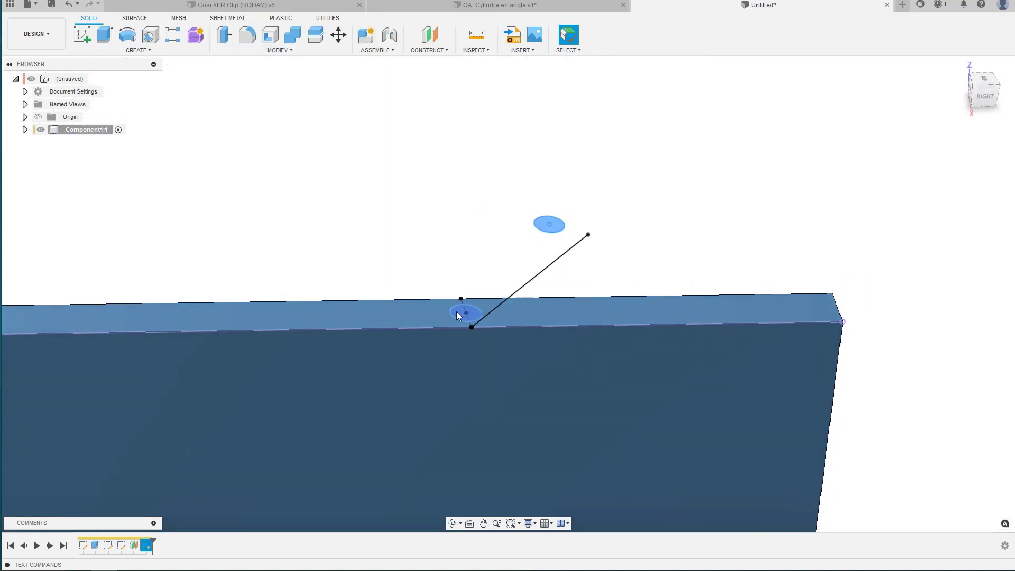
pyautogui.click(137, 50)
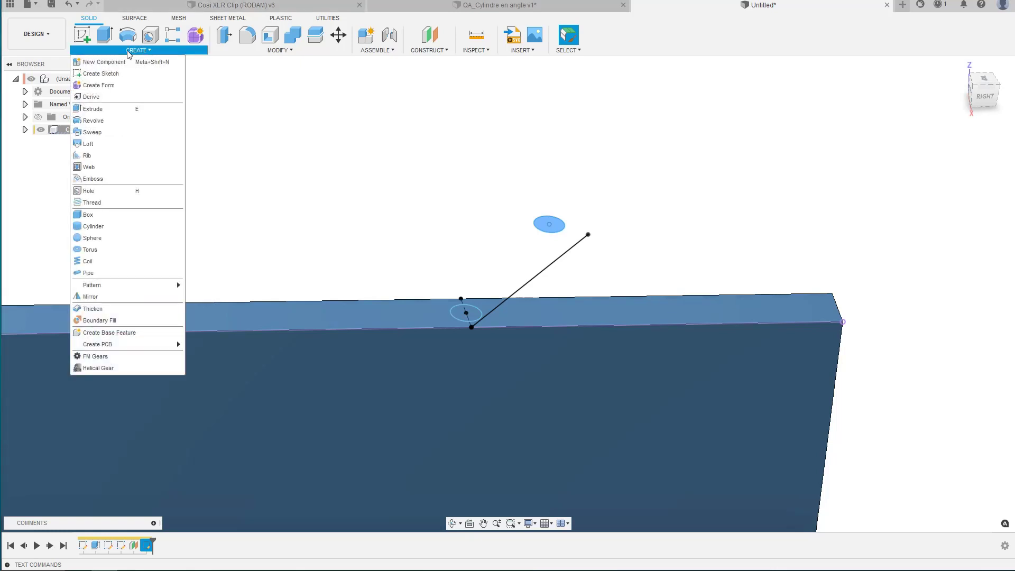
pyautogui.click(93, 143)
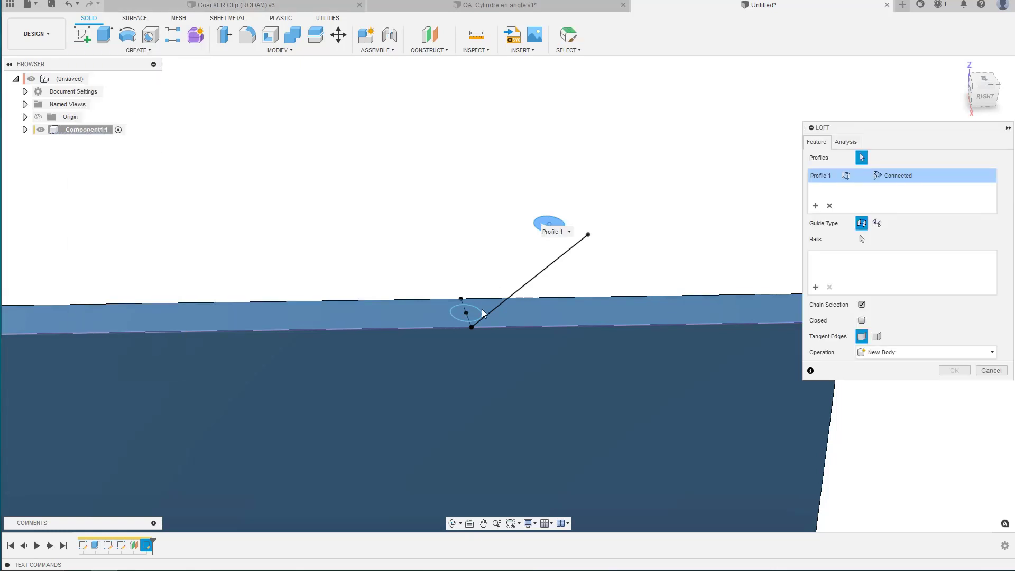
pyautogui.click(455, 311)
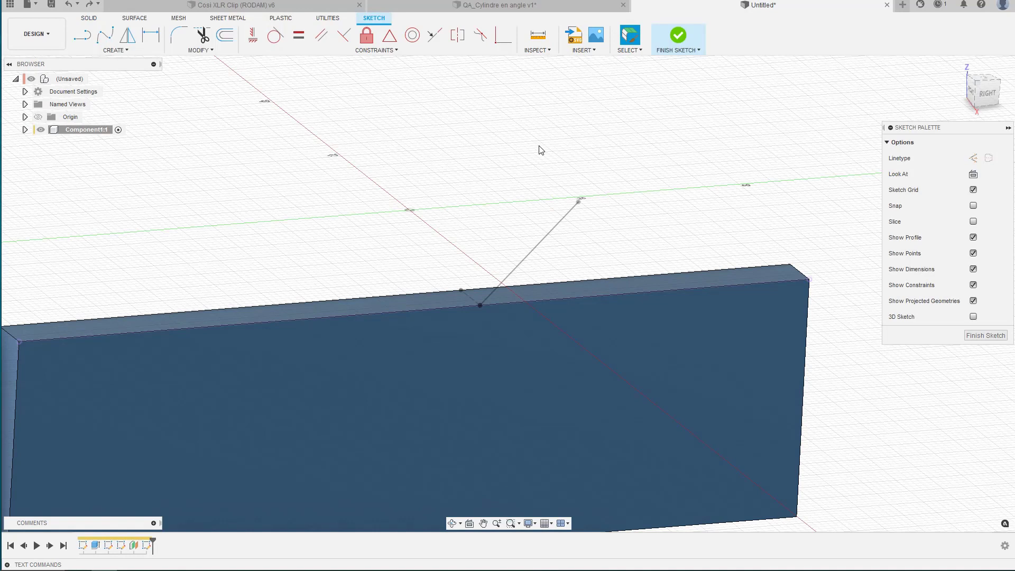
pyautogui.click(678, 36)
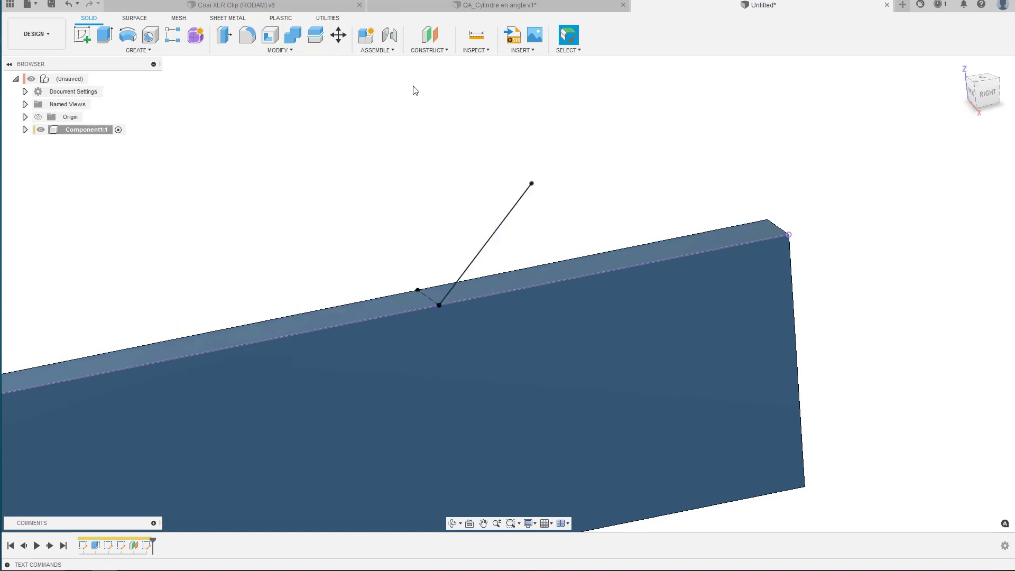
# Step: Create a Plane Along Path on the slanted line, positioned at the line's upper endpoint
pyautogui.click(426, 52)
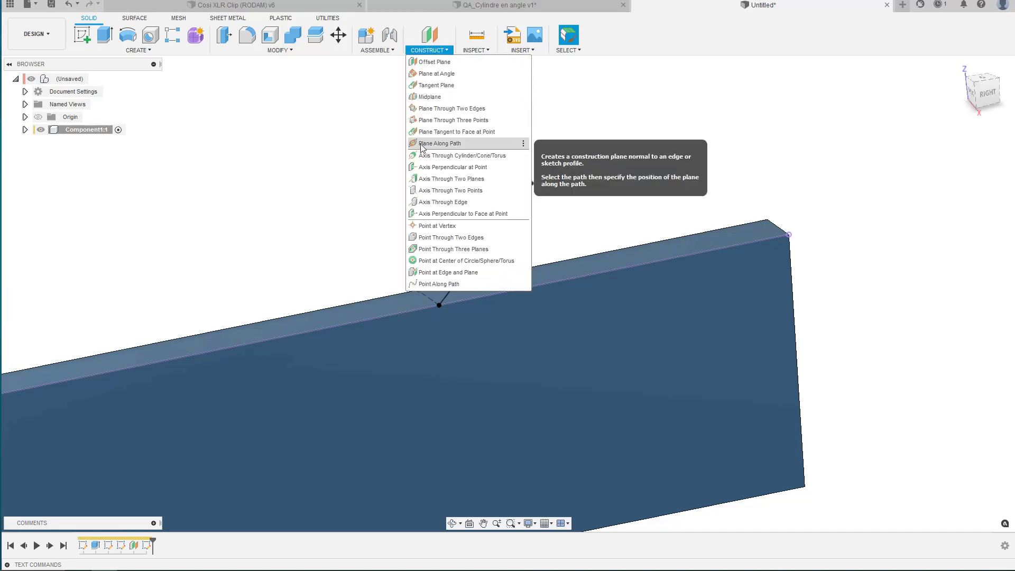
pyautogui.click(439, 144)
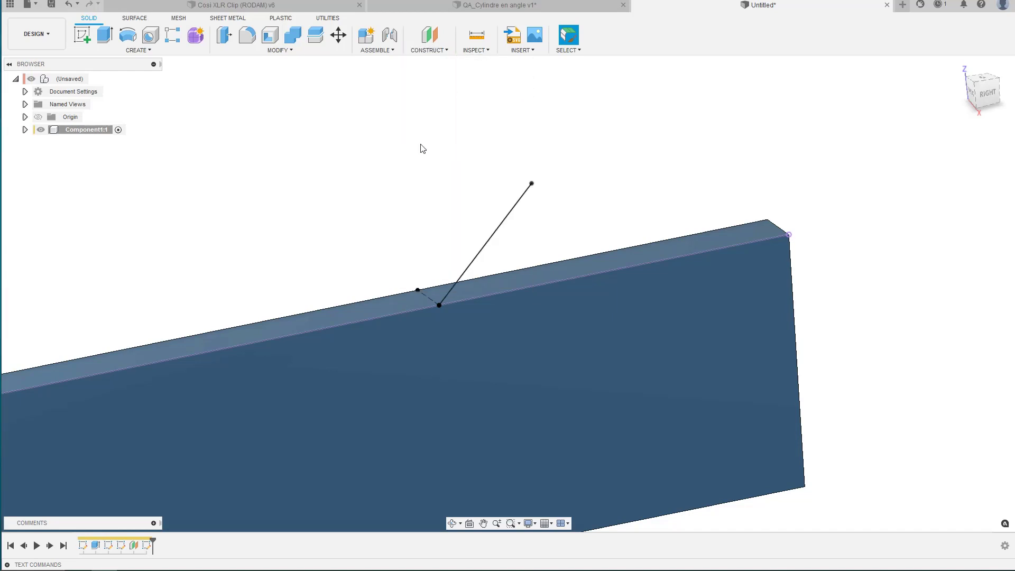
pyautogui.click(496, 235)
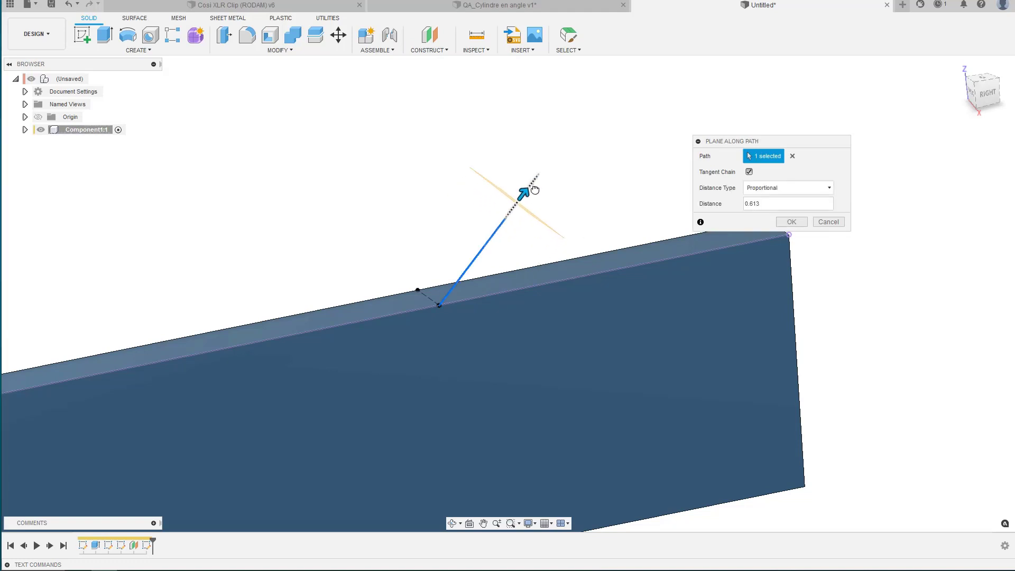
pyautogui.moveTo(535, 189); pyautogui.dragTo(544, 173)
pyautogui.press('Return')
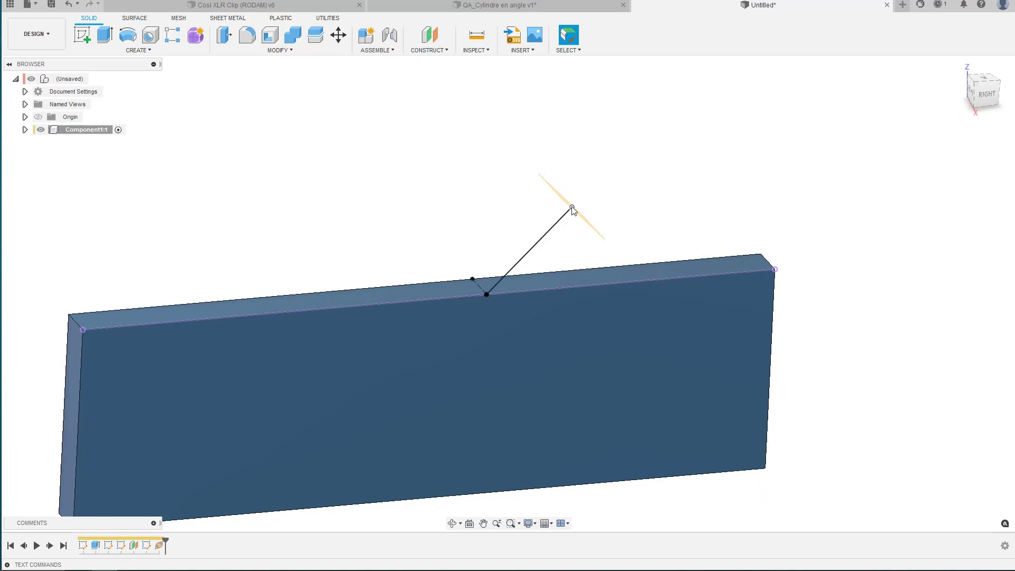
# Step: Expand the component's sketches and briefly show and hide Sketch1 to check which sketch it is
pyautogui.click(25, 129)
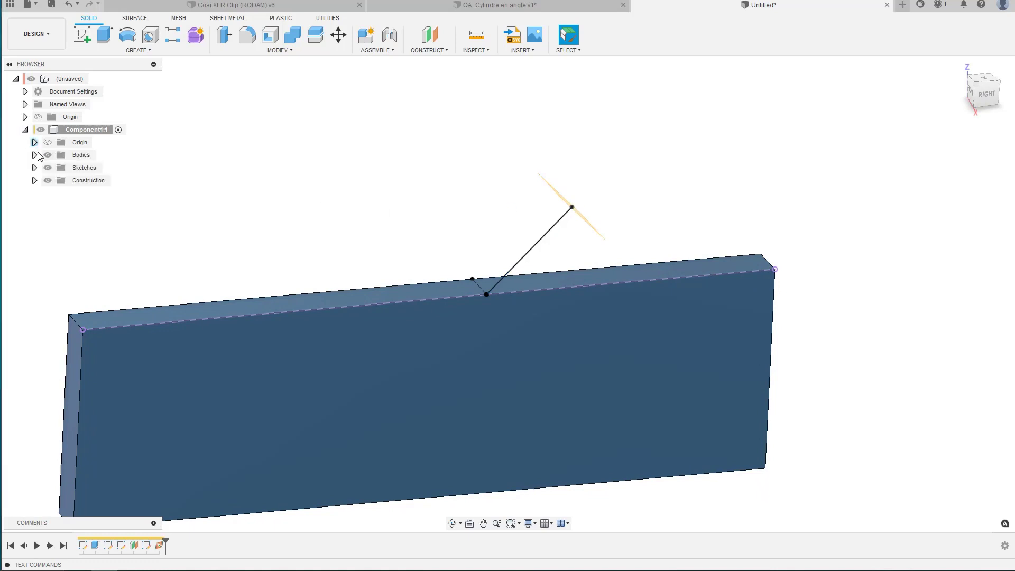
pyautogui.click(34, 168)
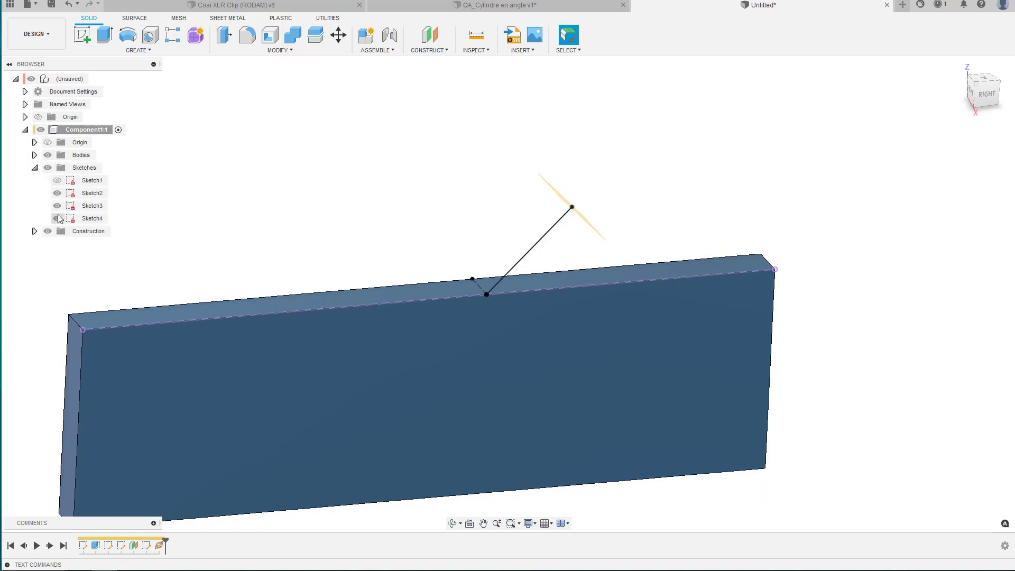
pyautogui.click(65, 219)
pyautogui.click(57, 180)
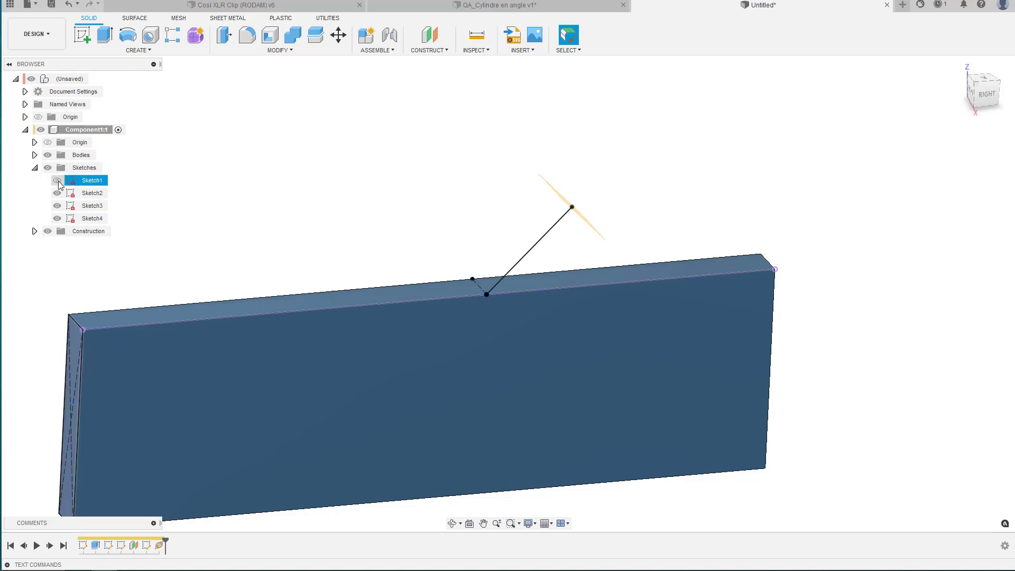
pyautogui.click(57, 180)
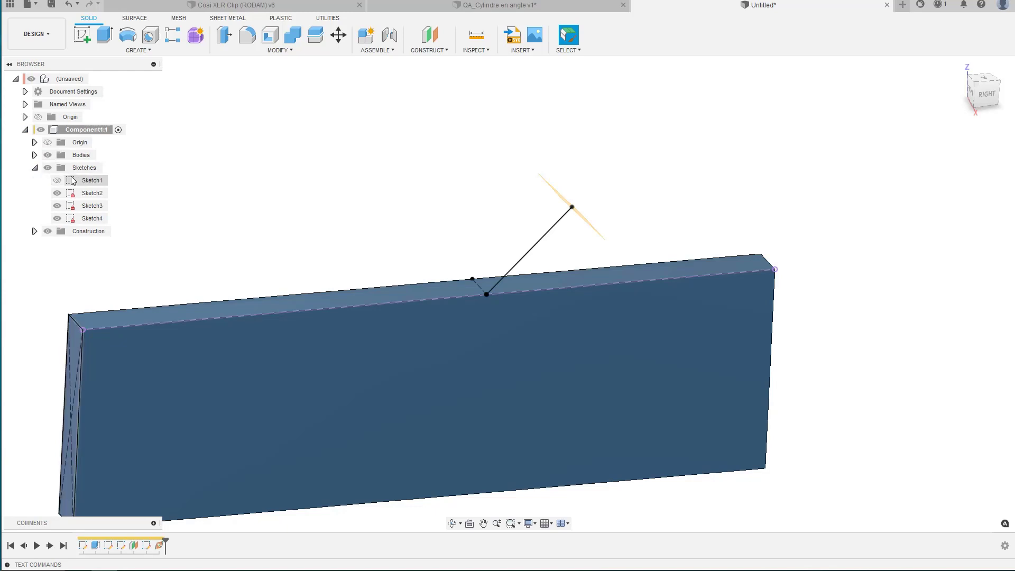
# Step: Show the sketch dimensions of Sketch4 and Sketch3 in the model view
pyautogui.rightClick(89, 222)
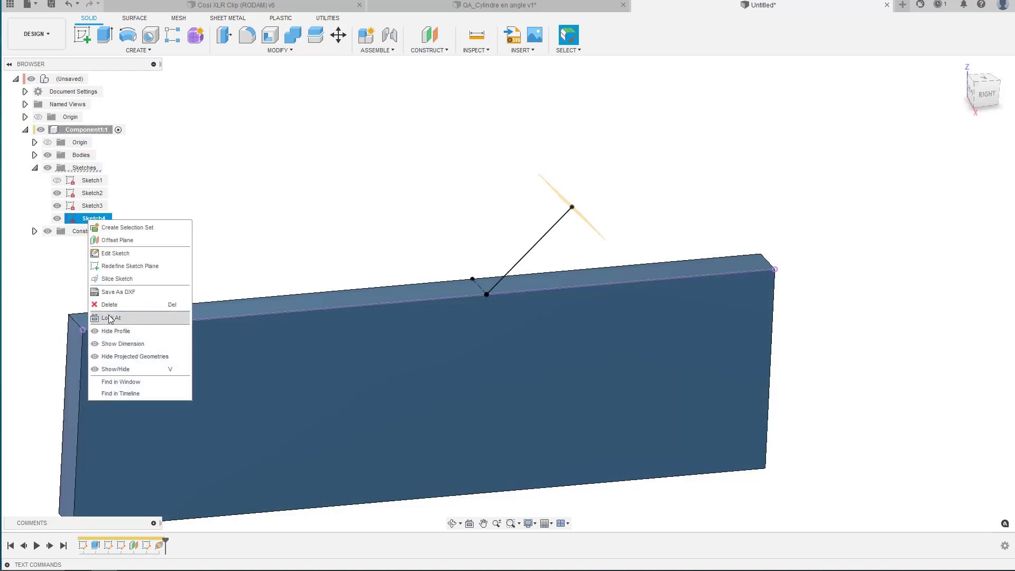
pyautogui.click(107, 344)
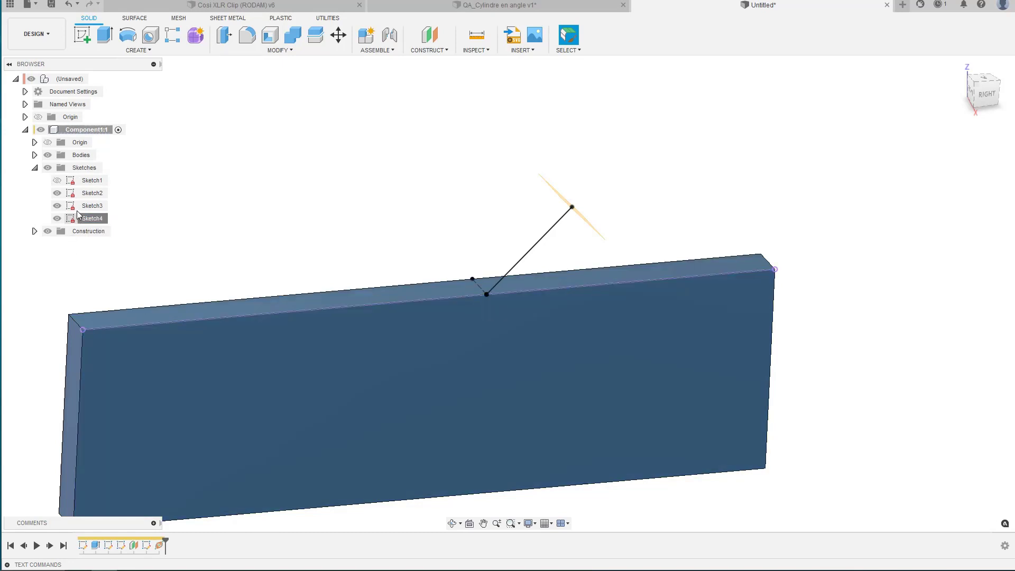
pyautogui.rightClick(82, 207)
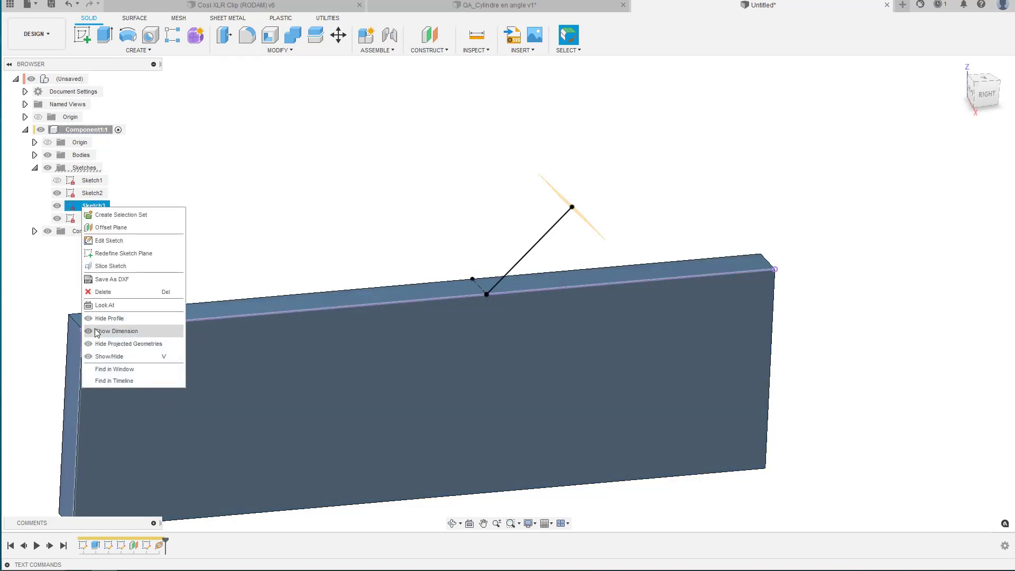
pyautogui.click(108, 331)
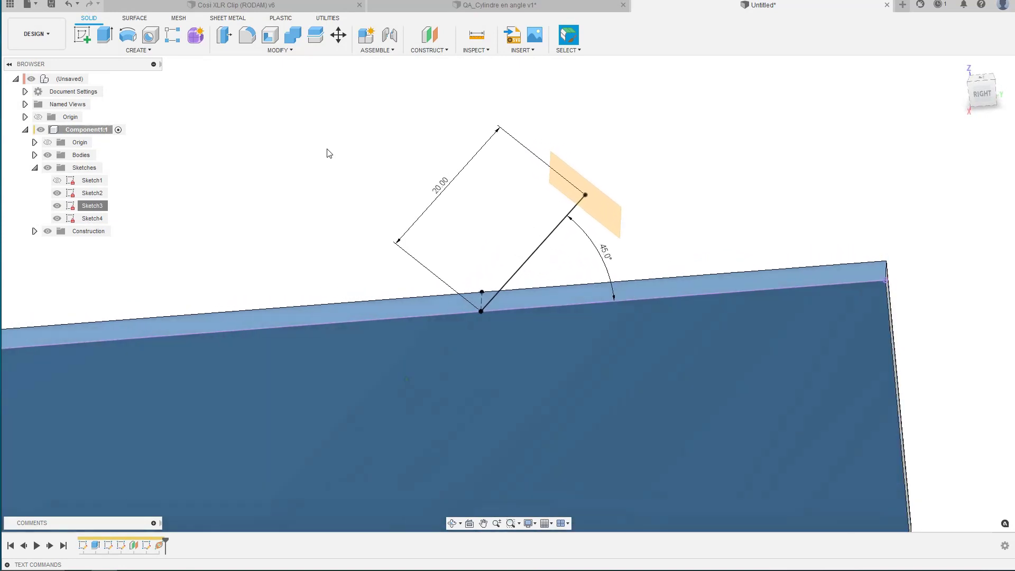
# Step: Set the slanted line's length to 25 mm and its angle to the block's top edge to 50 degrees
pyautogui.doubleClick(438, 194)
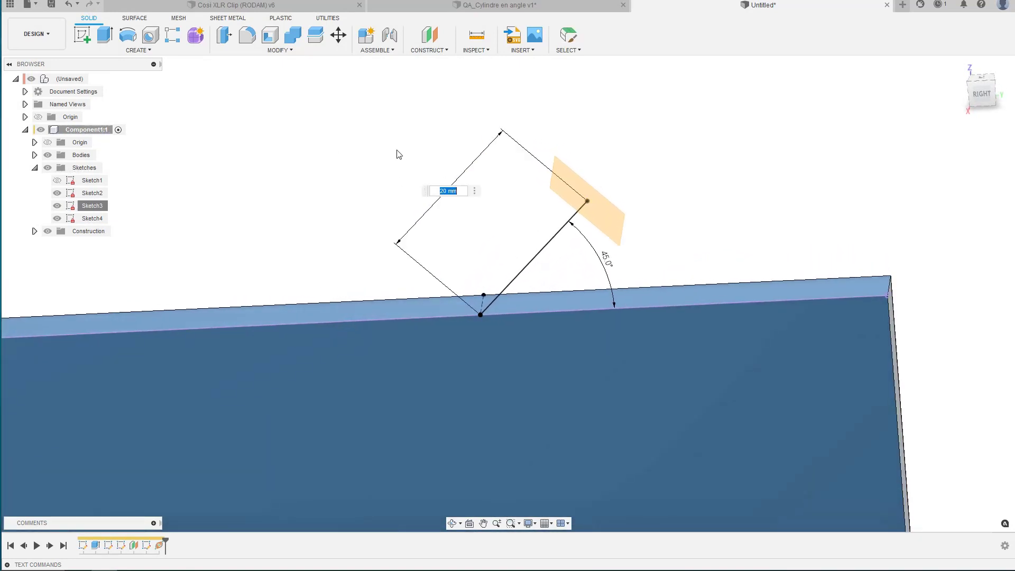
pyautogui.write('25')
pyautogui.press('Return')
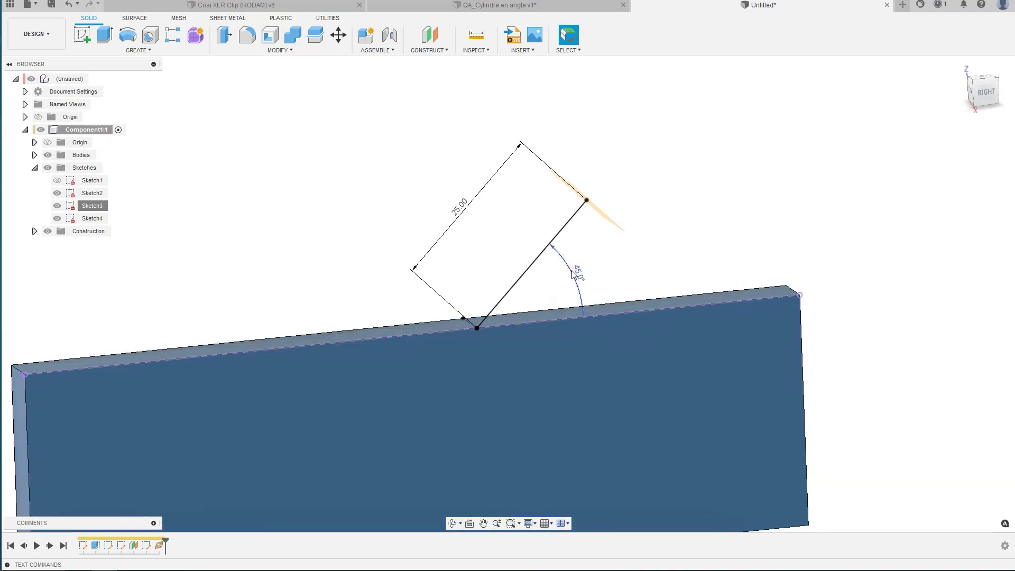
pyautogui.doubleClick(582, 272)
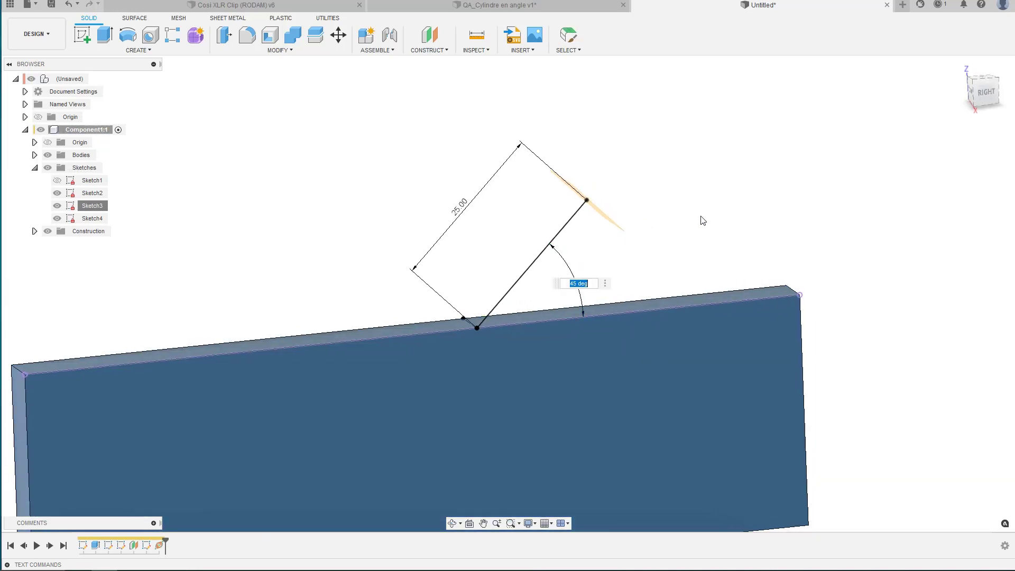
pyautogui.write('50')
pyautogui.press('Return')
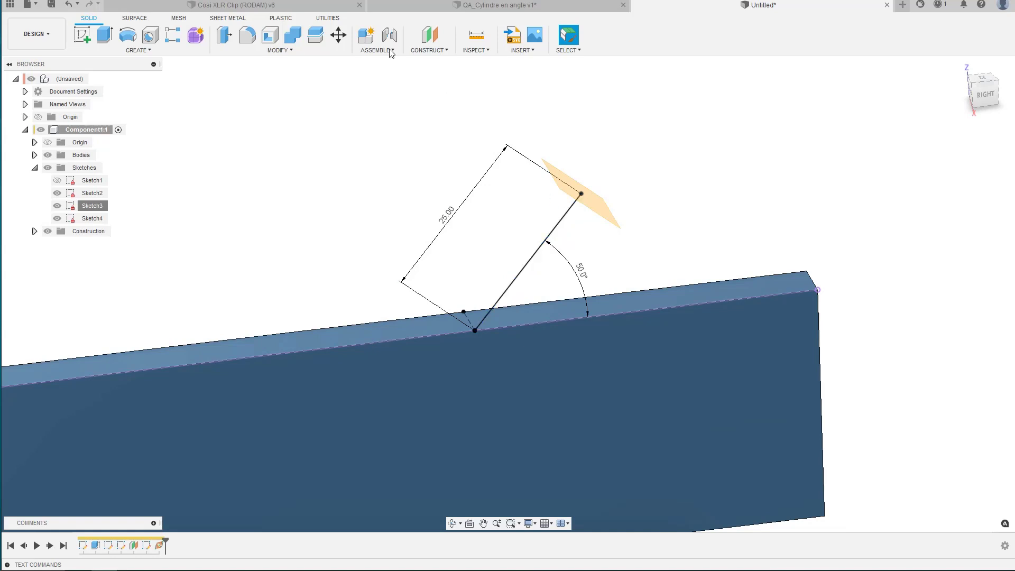
pyautogui.click(423, 49)
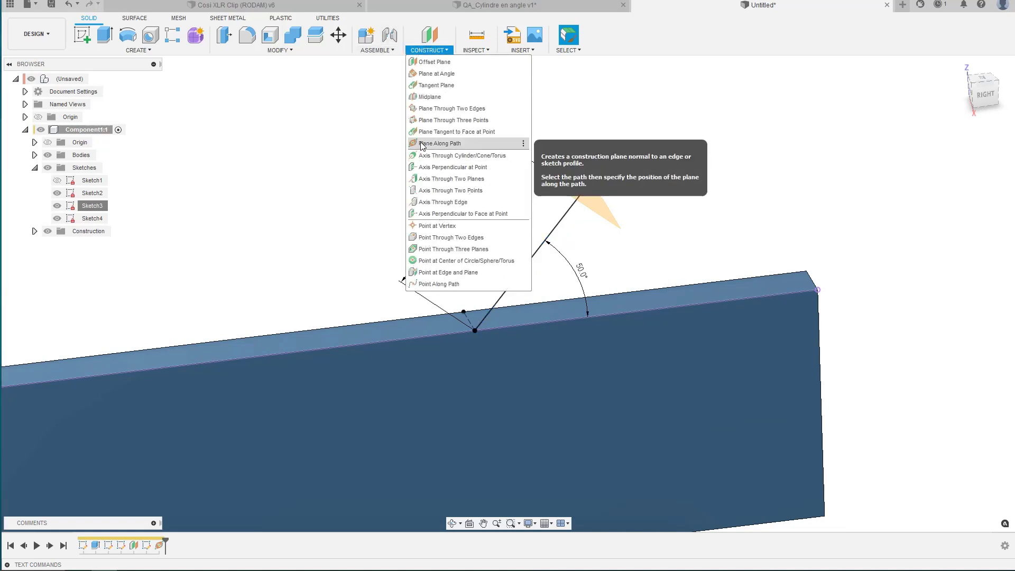
pyautogui.click(669, 120)
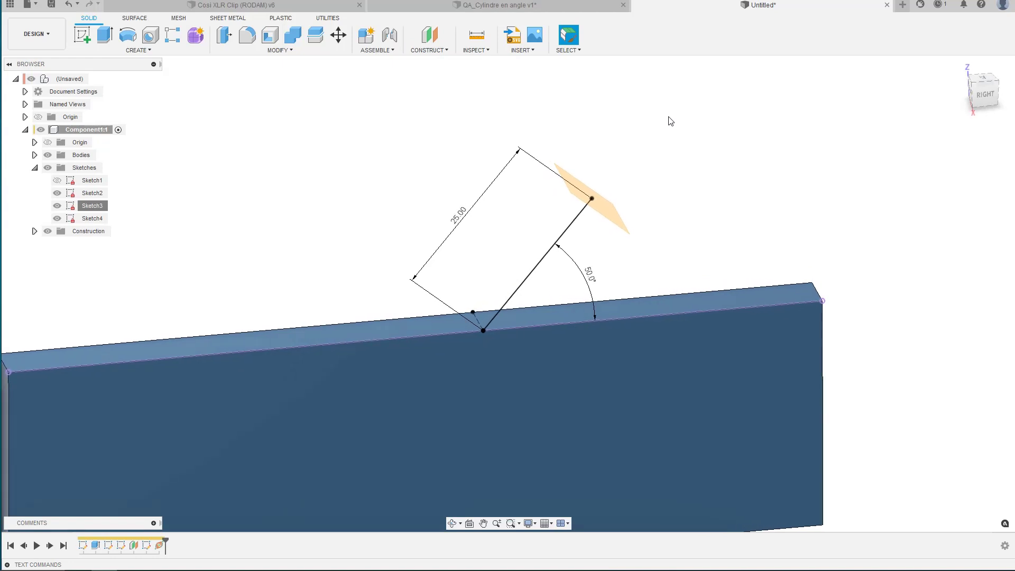
# Step: Start a sketch on the plane perpendicular to the slanted line's upper end and view it face-on
pyautogui.click(581, 211)
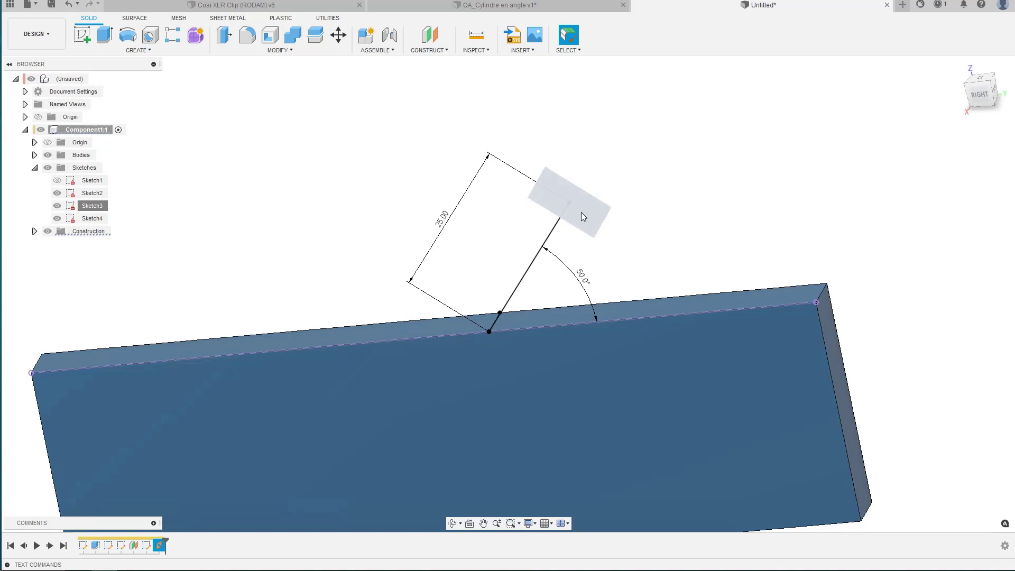
pyautogui.press('c')
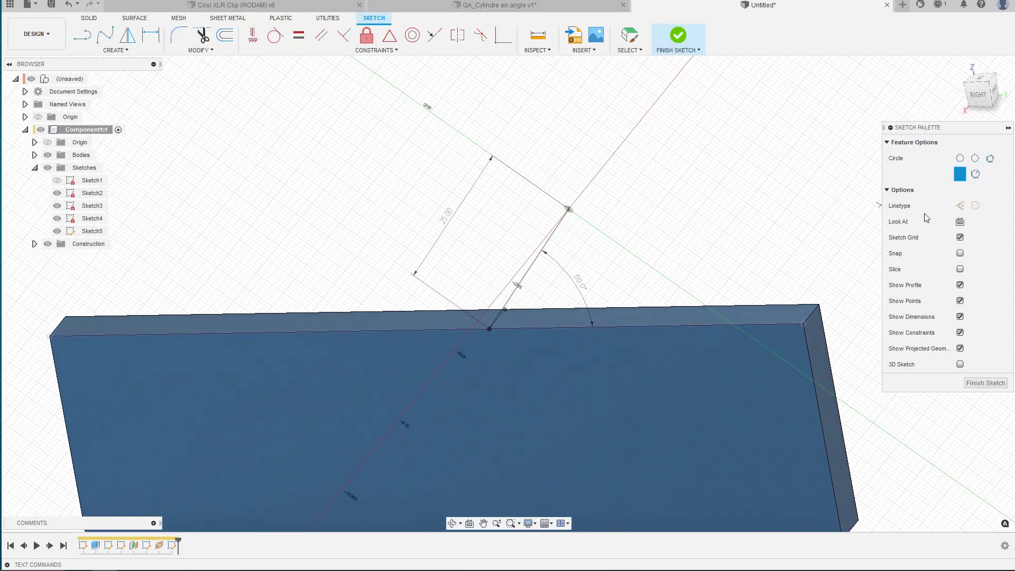
pyautogui.click(960, 222)
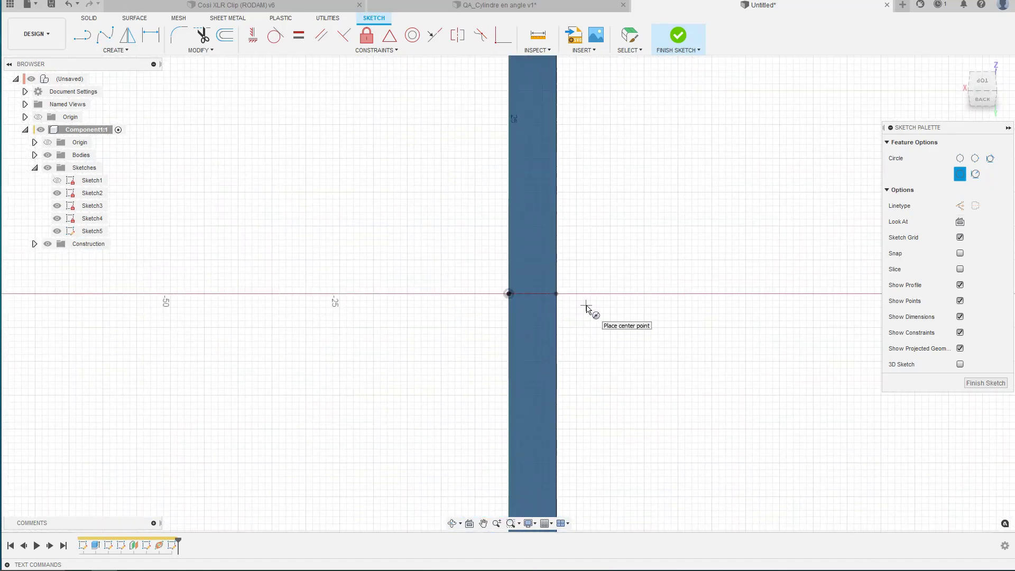
pyautogui.scroll(-1, 586, 306)
pyautogui.scroll(4, 586, 306)
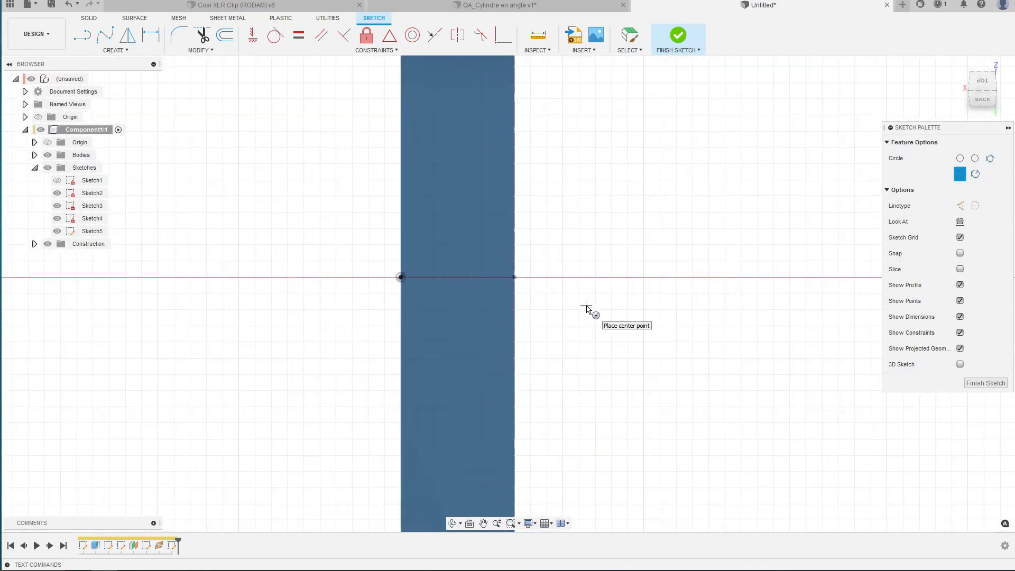
pyautogui.moveTo(585, 306); pyautogui.dragTo(634, 304, button='middle')
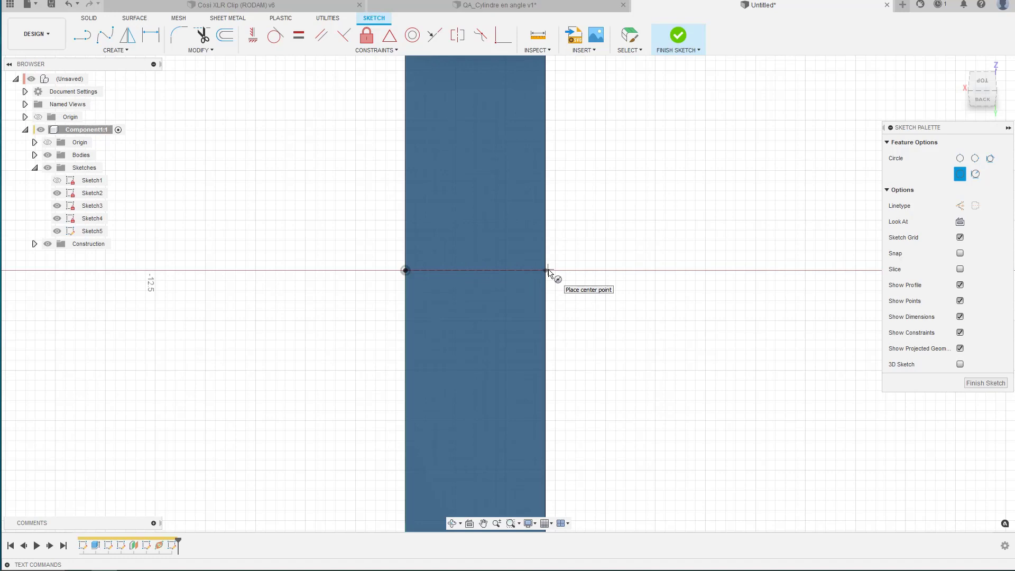
# Step: Project the top face's construction line and its far endpoint into the sketch, keeping the projection link
pyautogui.press('p')
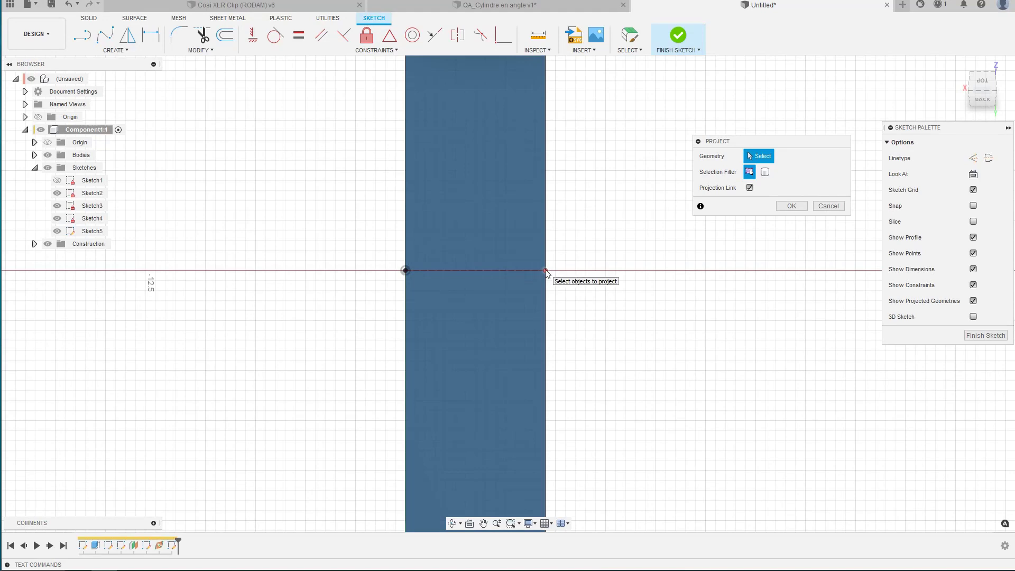
pyautogui.click(545, 271)
pyautogui.click(527, 271)
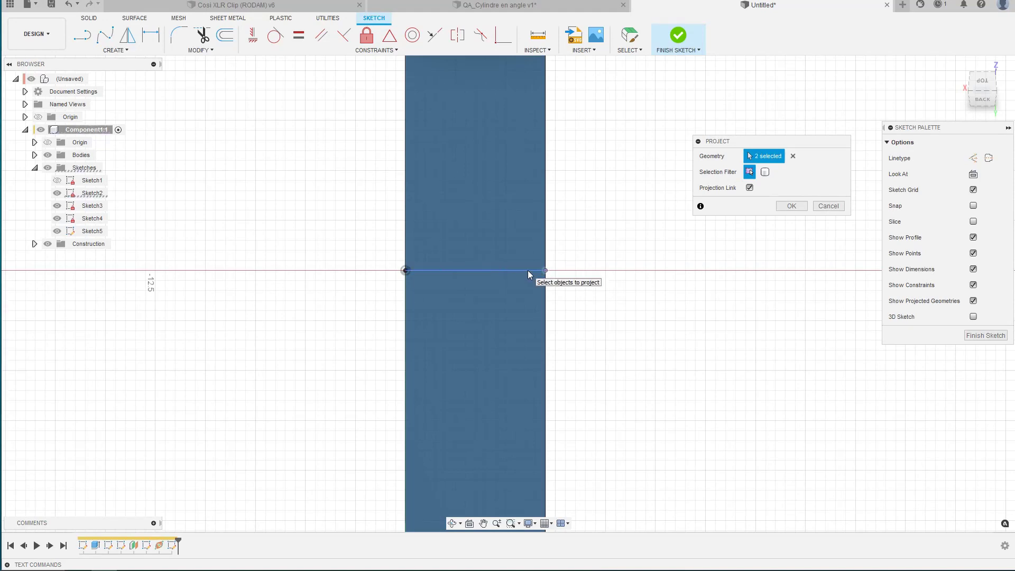
pyautogui.press('Return')
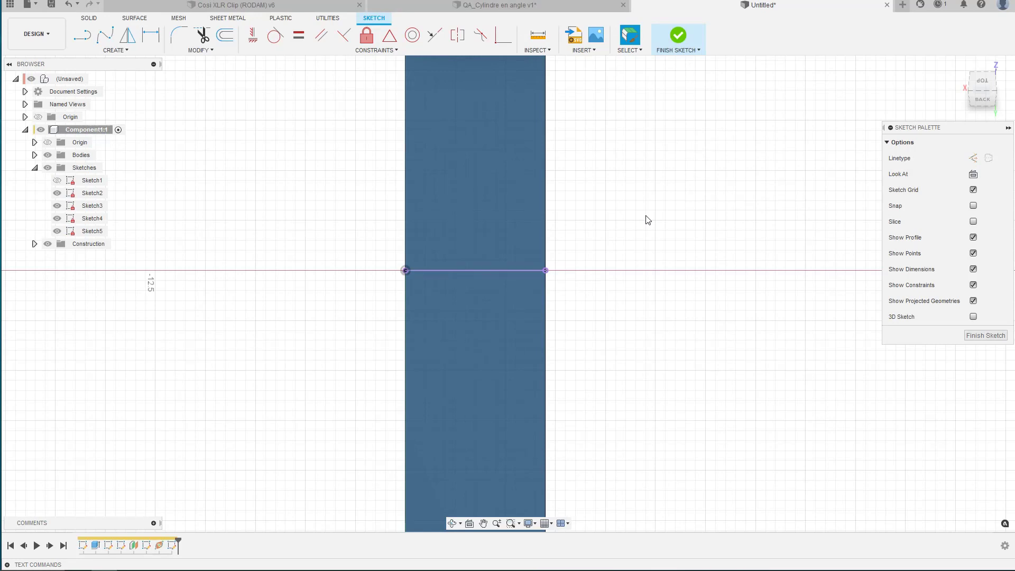
# Step: Try a 2-Point Circle spanning the two endpoints of the projected line, and undo it
pyautogui.click(113, 51)
pyautogui.moveTo(106, 85)
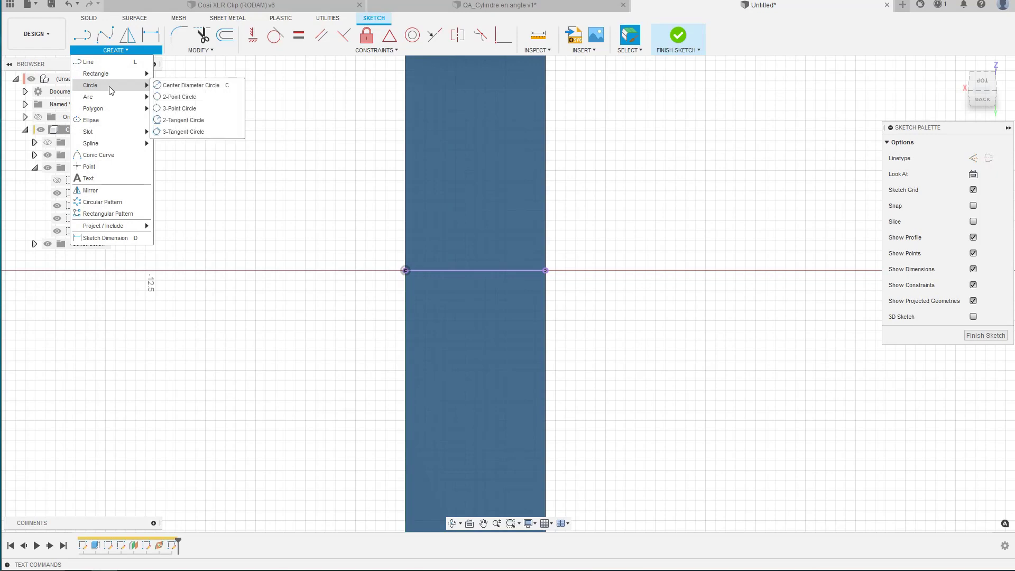
pyautogui.click(177, 97)
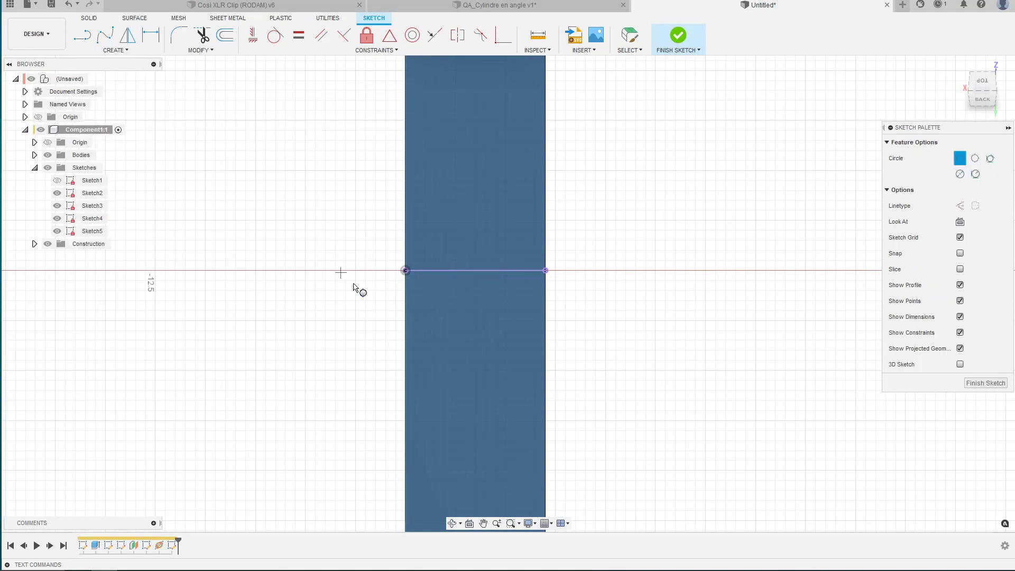
pyautogui.click(405, 271)
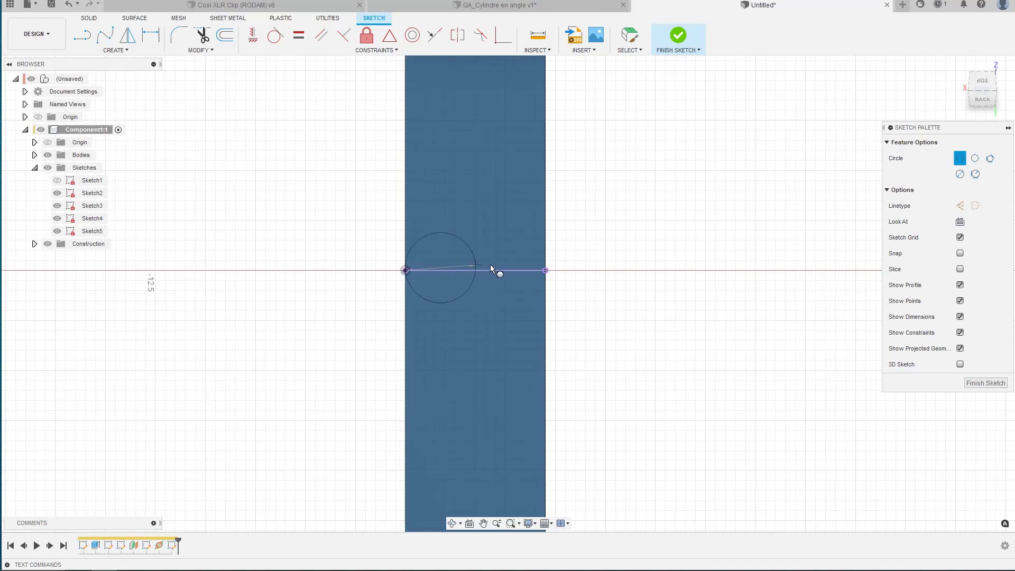
pyautogui.click(547, 271)
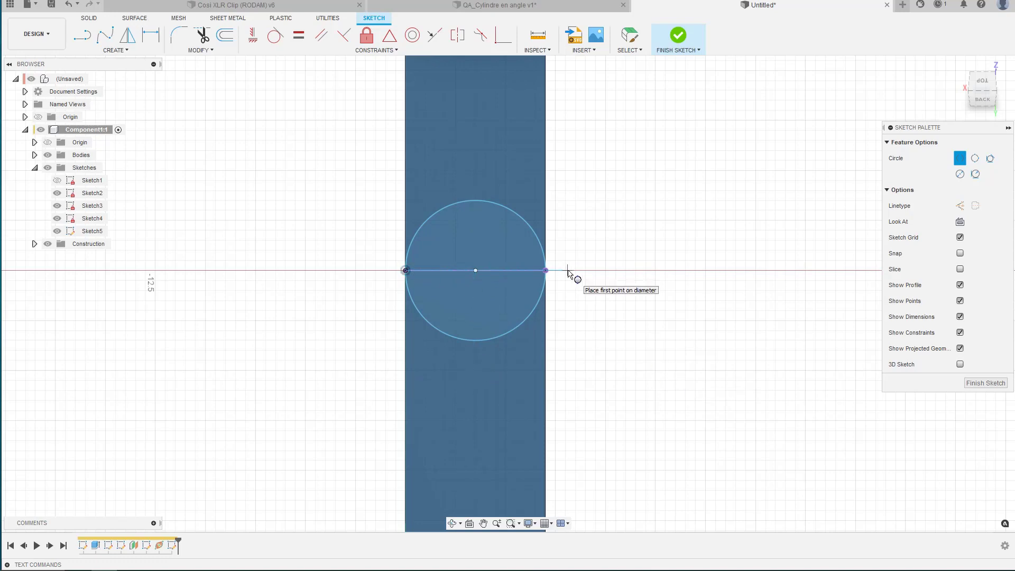
pyautogui.press('Escape')
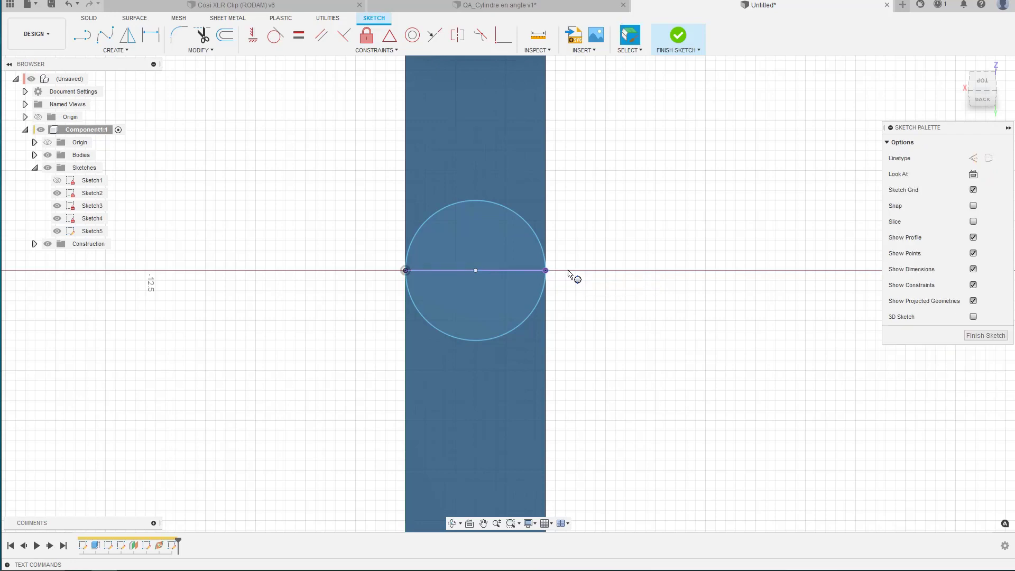
pyautogui.hotkey('ctrl', 'z')
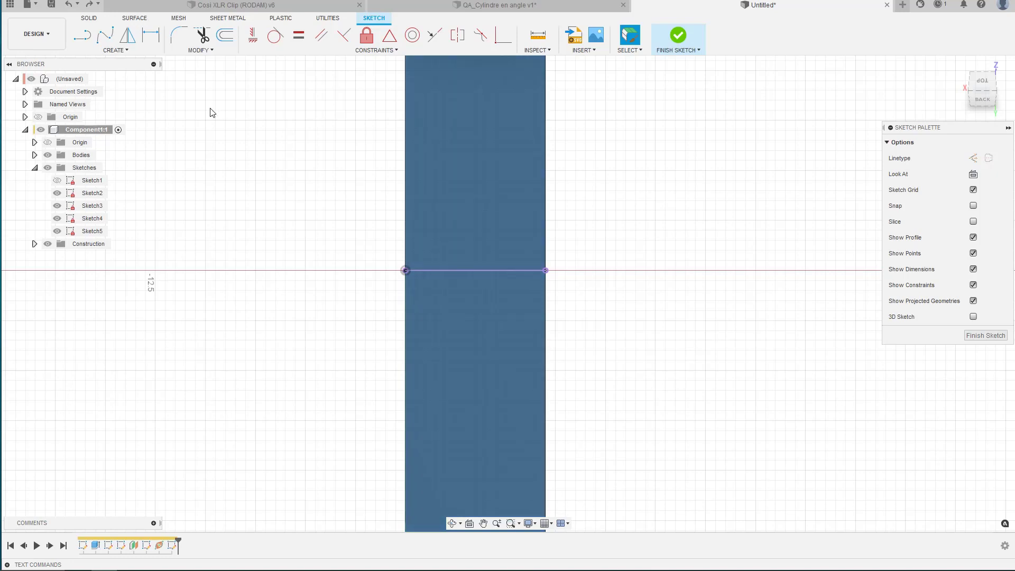
# Step: Draw a Center Diameter Circle about 4.7 mm in diameter at the midpoint of the projected line
pyautogui.click(121, 52)
pyautogui.moveTo(118, 86)
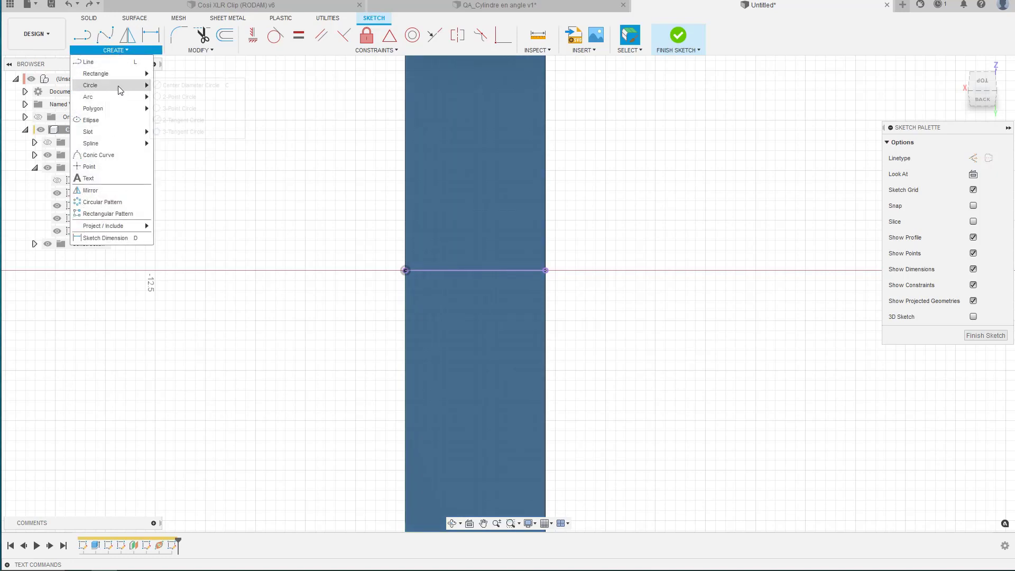
pyautogui.click(175, 88)
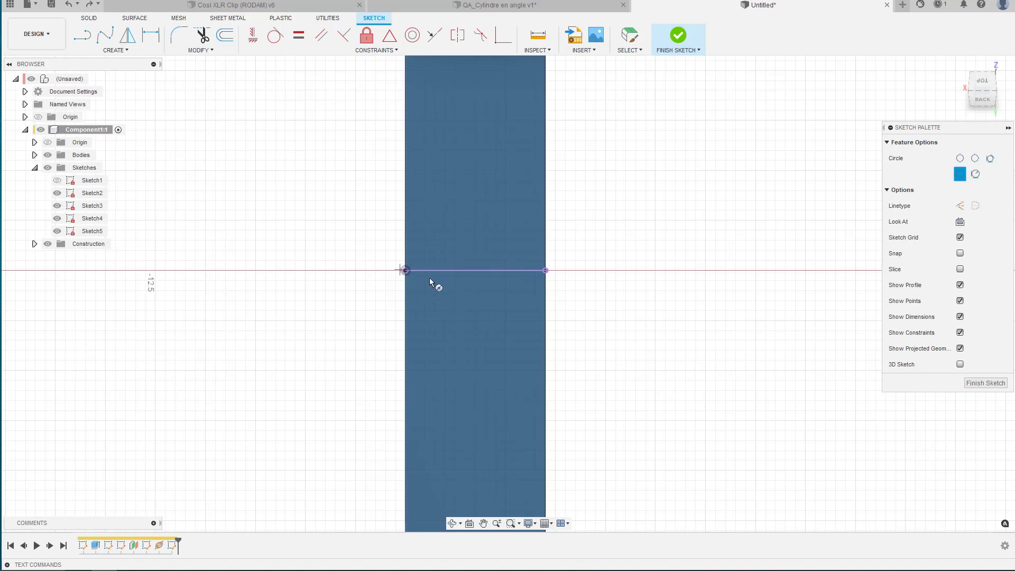
pyautogui.click(476, 271)
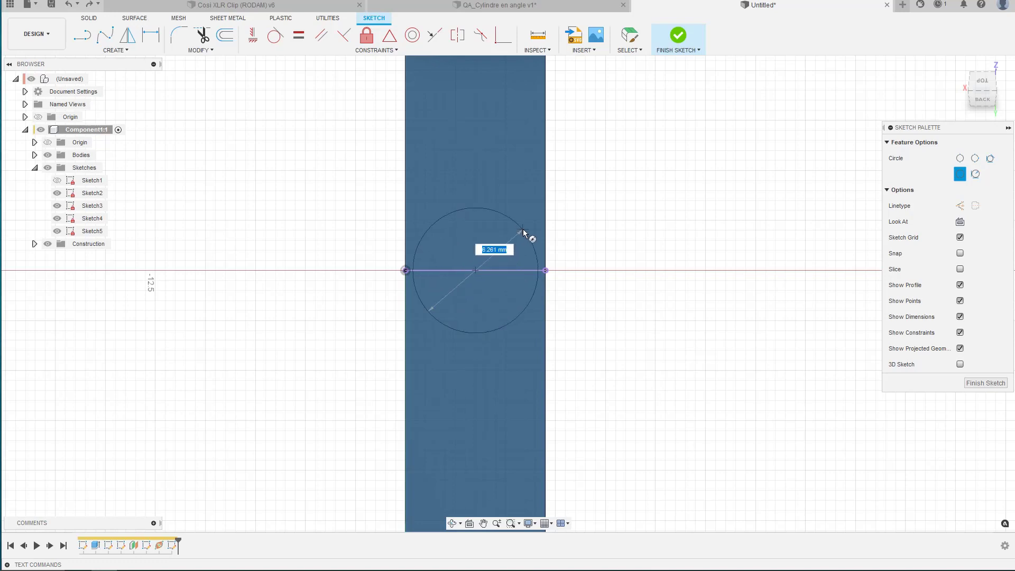
pyautogui.click(515, 245)
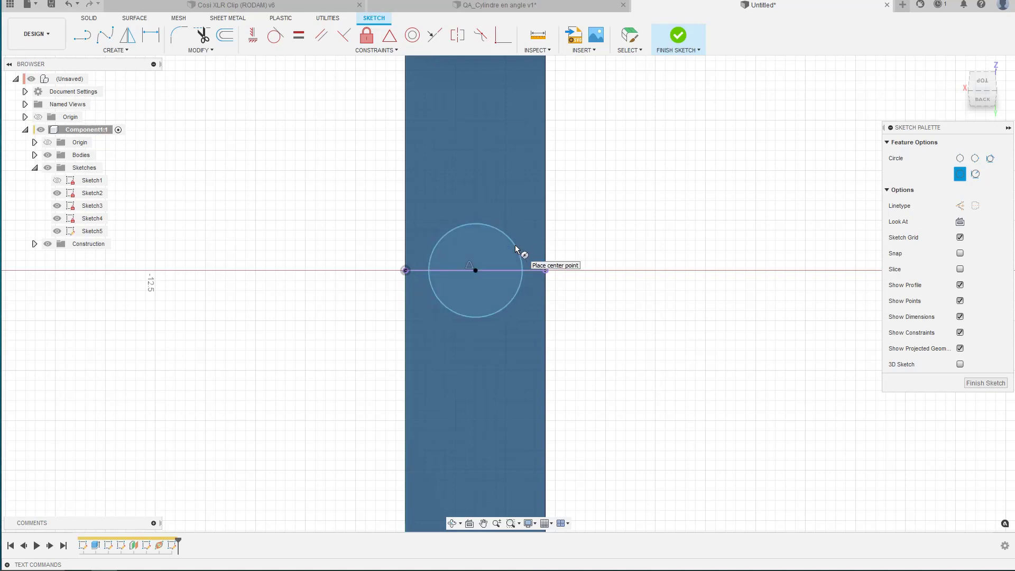
# Step: Dimension the circle's diameter at 4.5 mm and leave the dimension command
pyautogui.press('d')
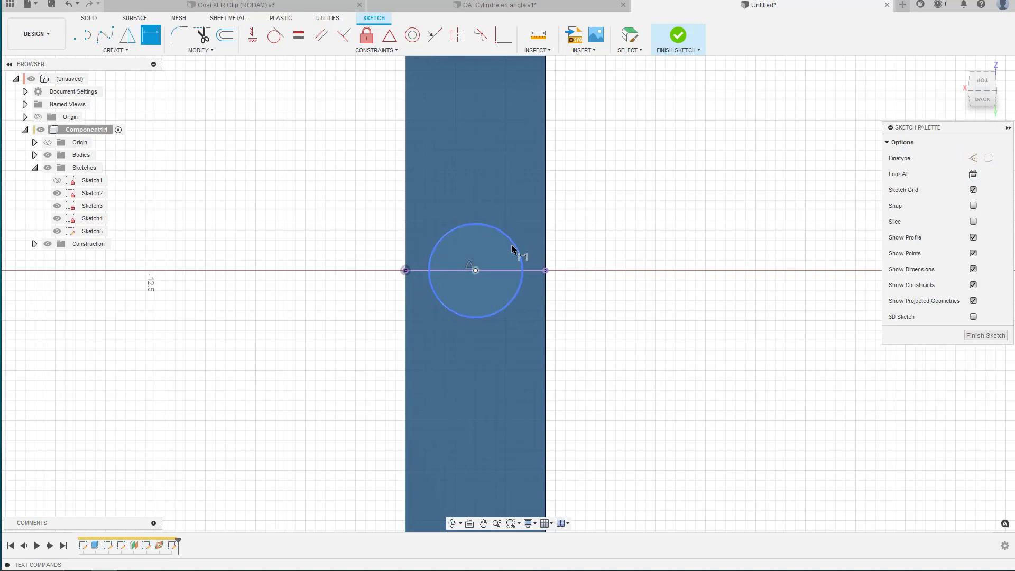
pyautogui.click(515, 244)
pyautogui.click(590, 204)
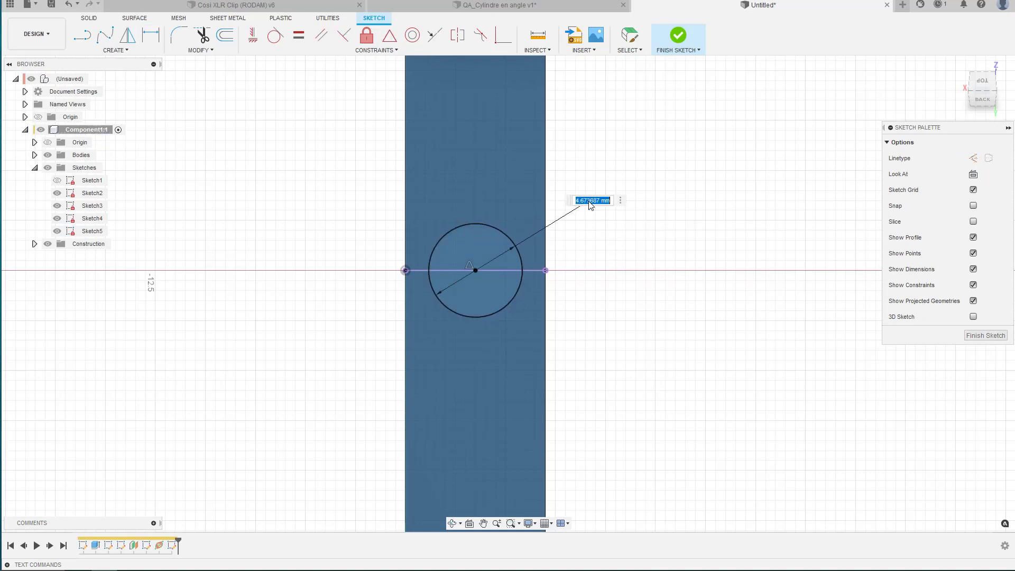
pyautogui.write('4.5')
pyautogui.press('Return')
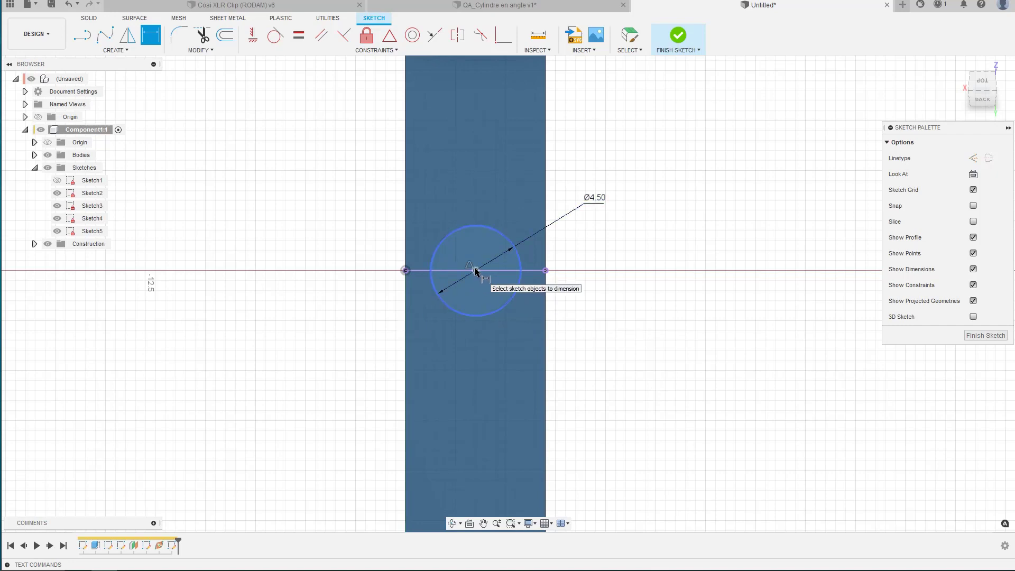
pyautogui.press('Escape')
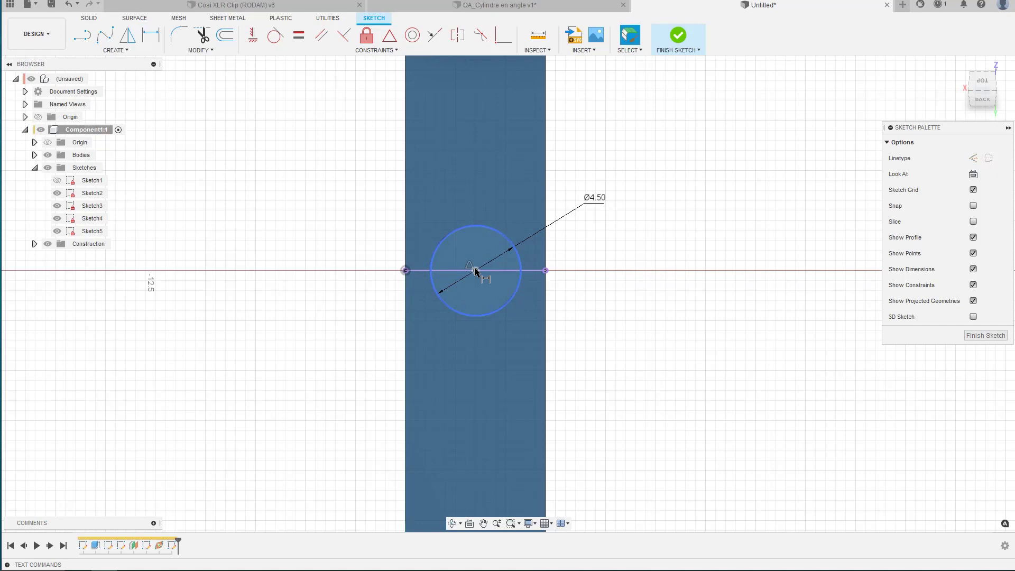
# Step: Undo the diameter dimension and the center-diameter circle
pyautogui.hotkey('ctrl', 'z')
pyautogui.hotkey('ctrl', 'z')
pyautogui.hotkey('ctrl', 'z')
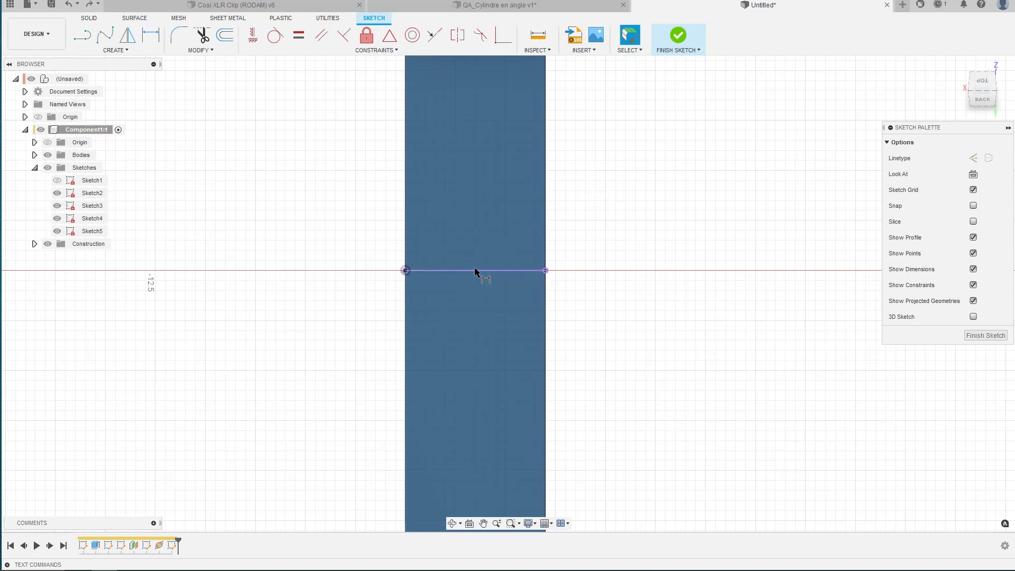
# Step: Draw a 2-Point Circle spanning the two endpoints of the projected line and leave the circle command
pyautogui.click(112, 50)
pyautogui.moveTo(111, 88)
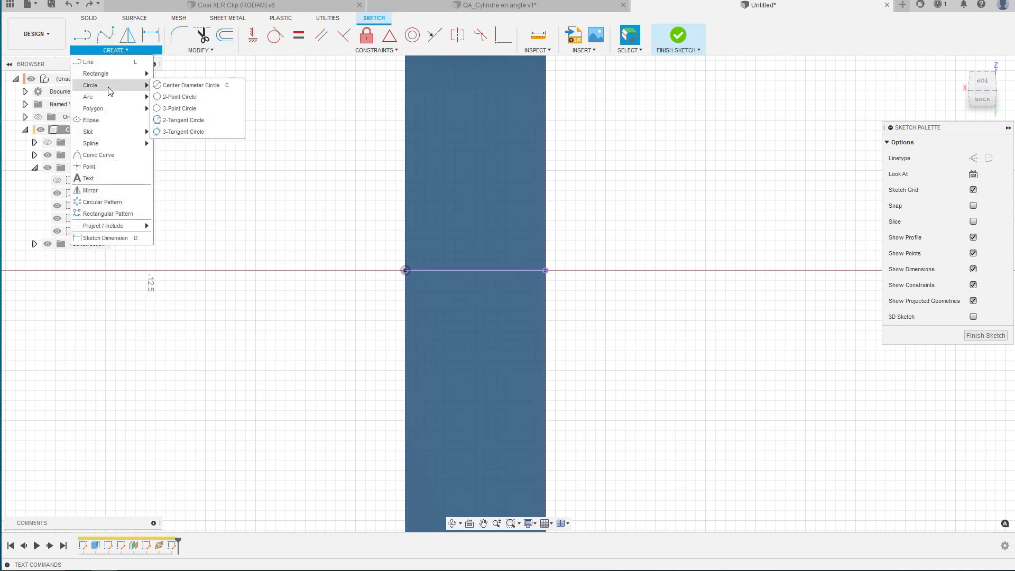
pyautogui.click(179, 96)
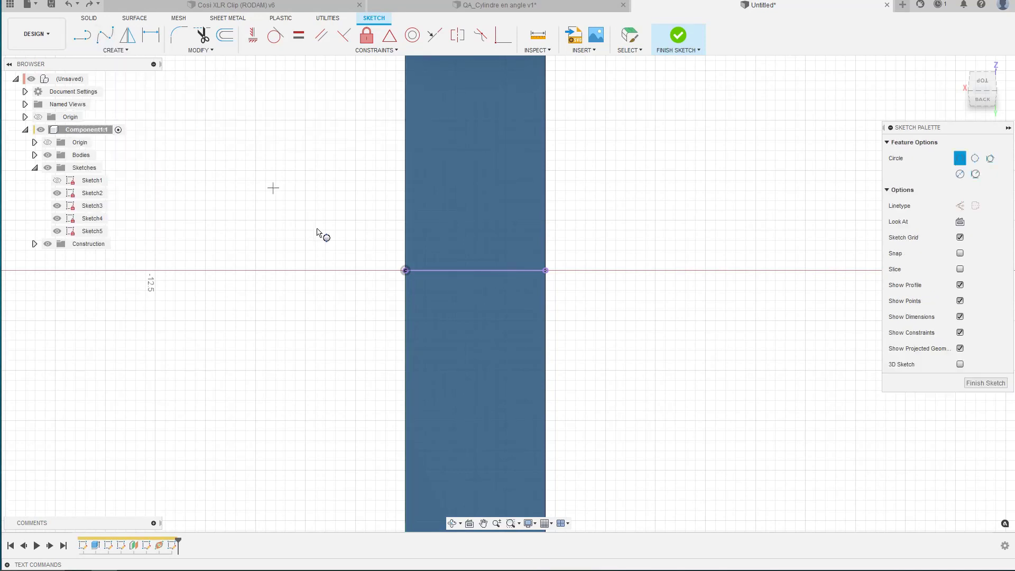
pyautogui.click(406, 271)
pyautogui.click(545, 270)
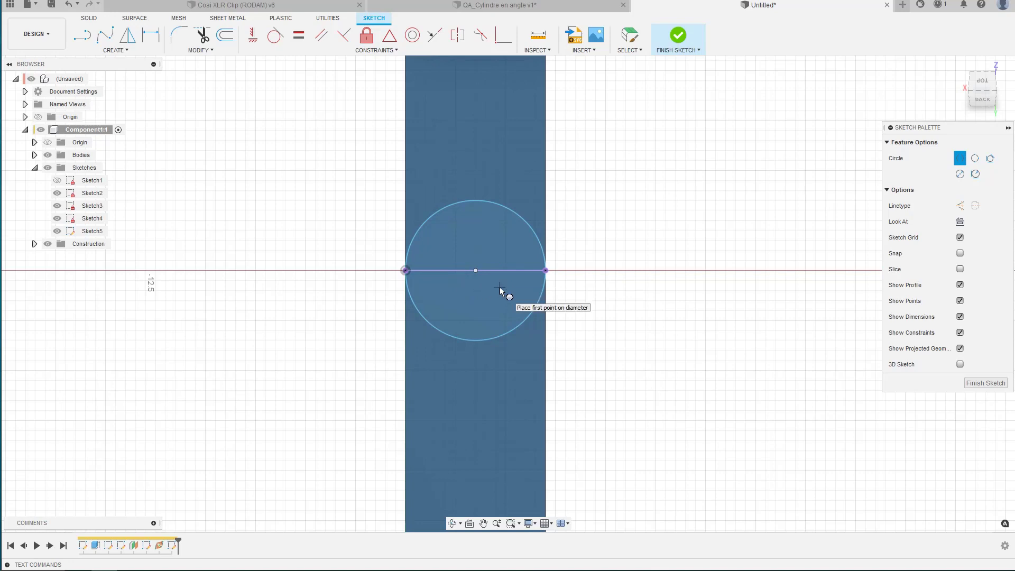
pyautogui.press('Escape')
# Step: Move the circle's center off the projected line and constrain it back onto the line with a Coincident constraint
pyautogui.moveTo(474, 270)
pyautogui.mouseDown()
pyautogui.moveTo(482, 193)
pyautogui.moveTo(454, 316)
pyautogui.moveTo(475, 177)
pyautogui.moveTo(477, 231)
pyautogui.moveTo(487, 195)
pyautogui.moveTo(482, 263)
pyautogui.mouseUp()
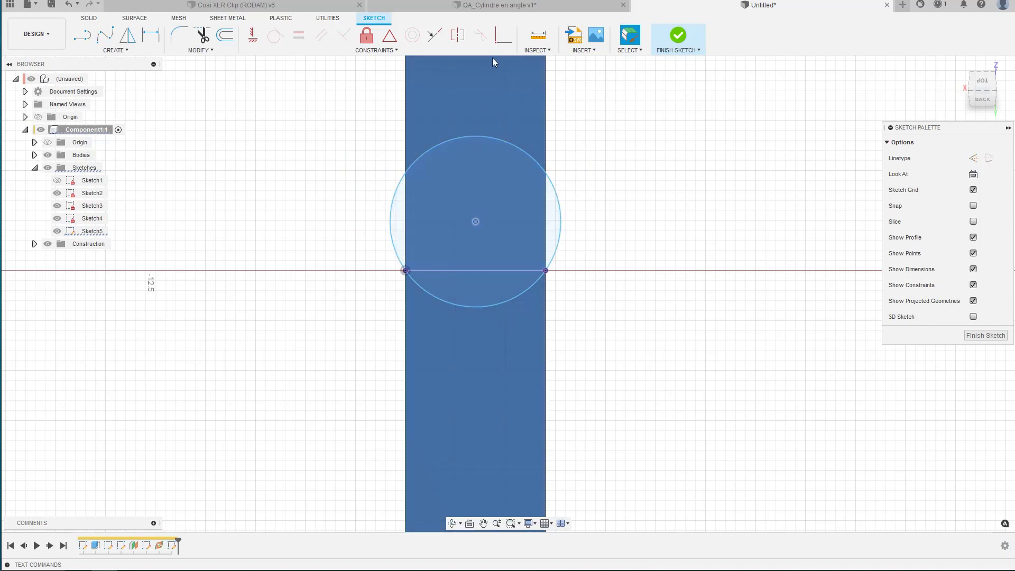
pyautogui.click(497, 43)
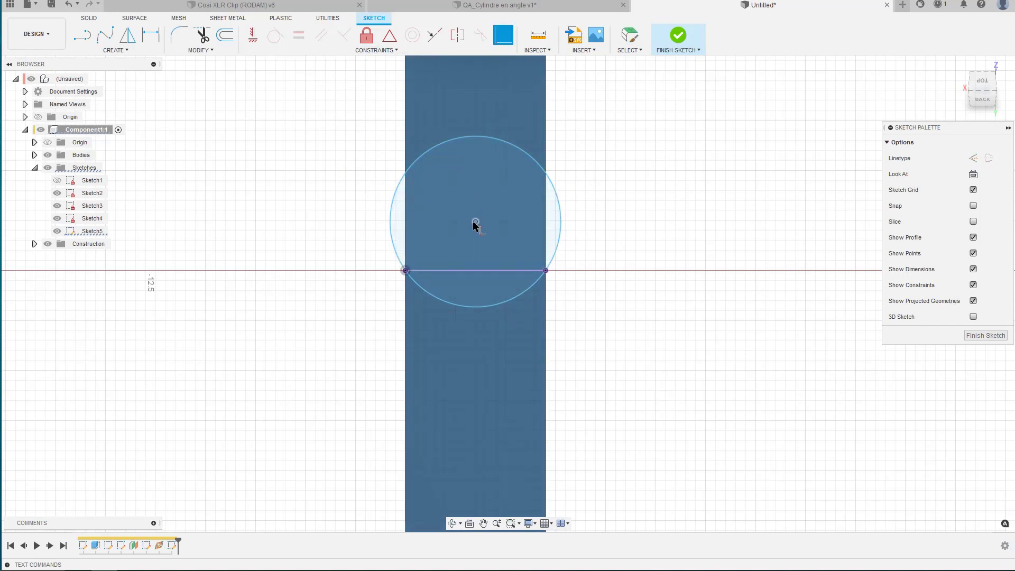
pyautogui.click(474, 271)
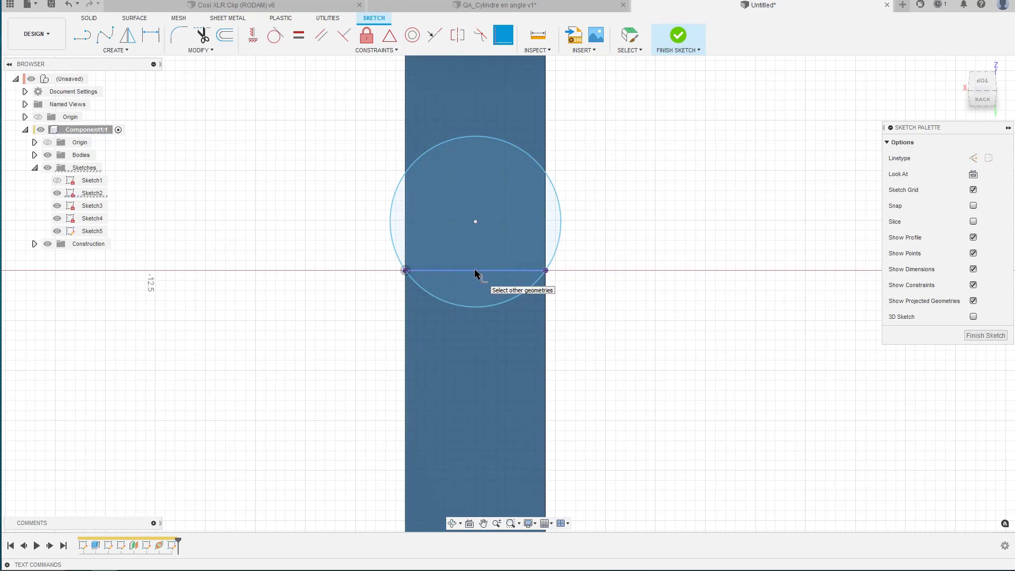
pyautogui.click(475, 221)
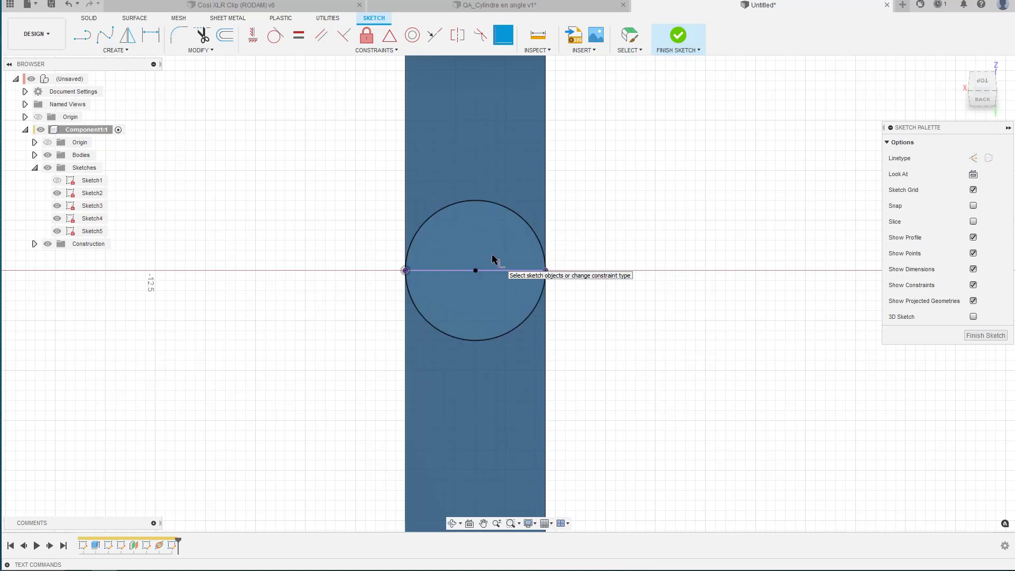
# Step: Leave the constraint command and undo the coincident constraint, the center move and the 2-point circle
pyautogui.press('Escape')
pyautogui.hotkey('ctrl', 'z')
pyautogui.hotkey('ctrl', 'z')
pyautogui.hotkey('ctrl', 'z')
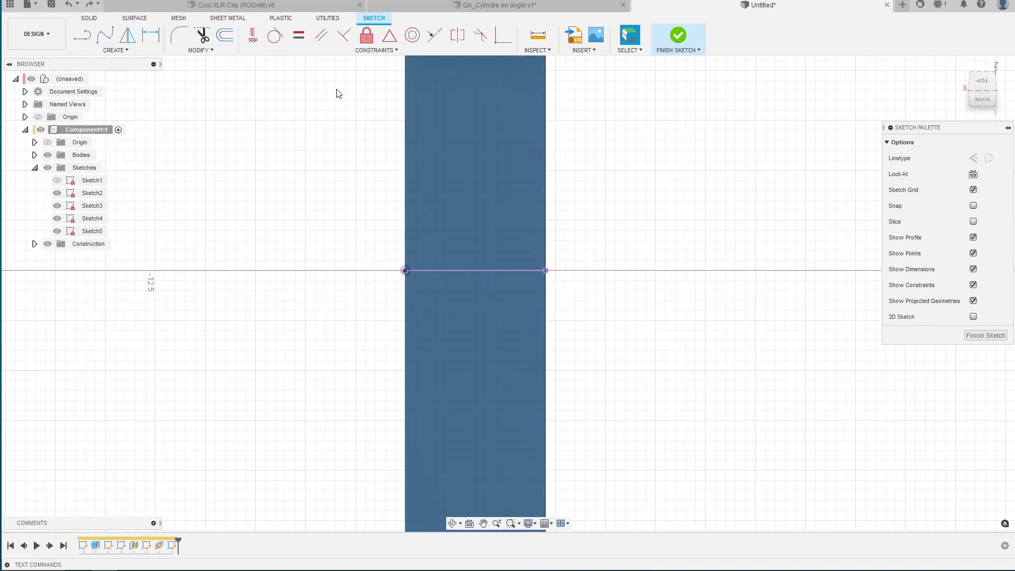
# Step: Draw a Center Diameter Circle centered on the midpoint of the projected line
pyautogui.click(116, 52)
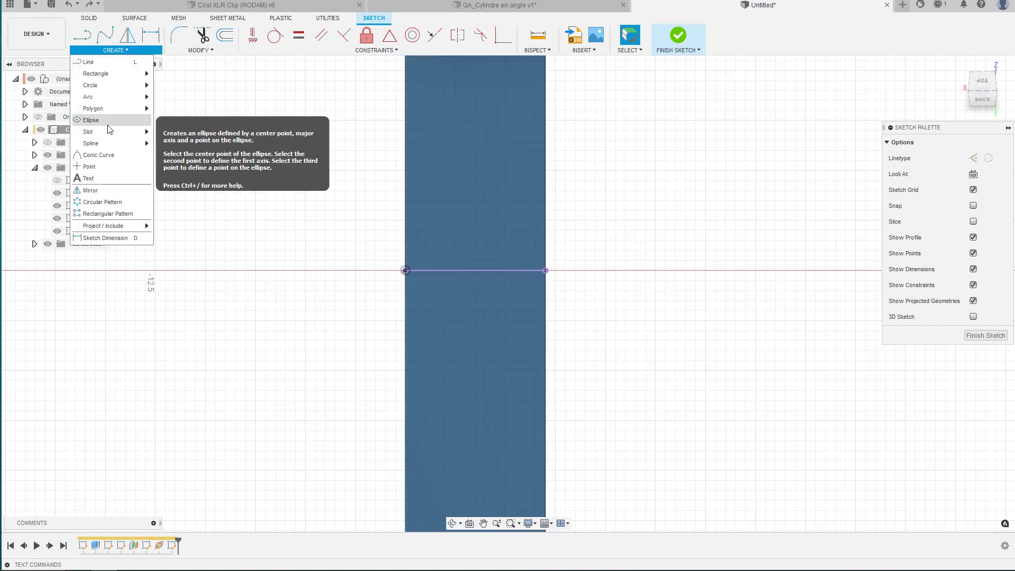
pyautogui.moveTo(109, 86)
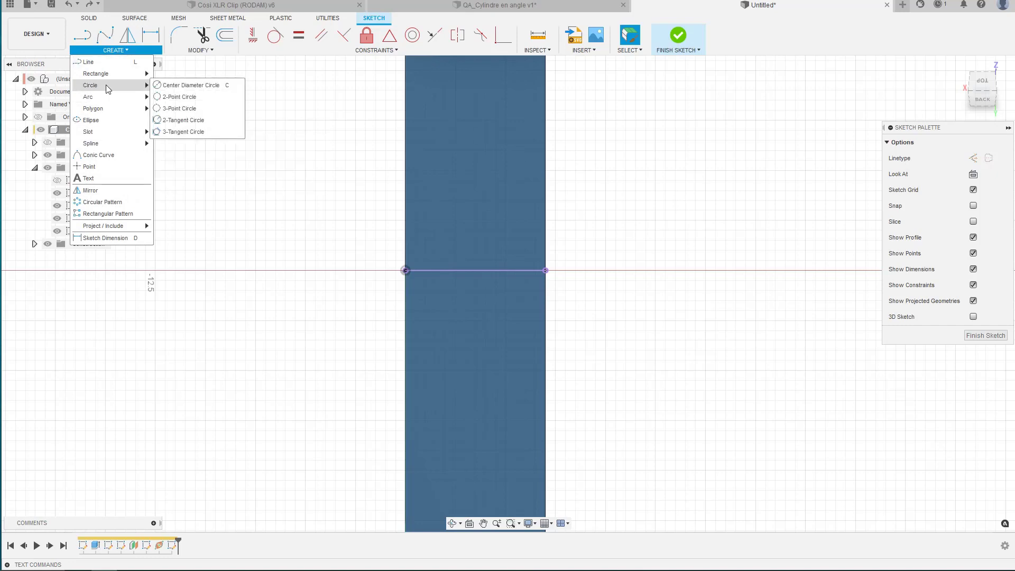
pyautogui.click(179, 85)
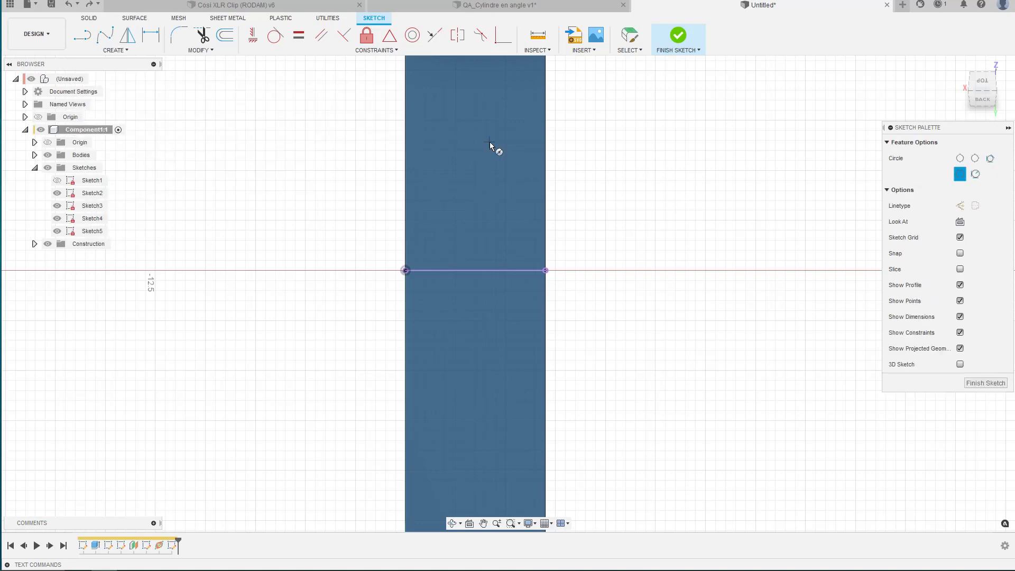
pyautogui.click(476, 271)
pyautogui.click(517, 244)
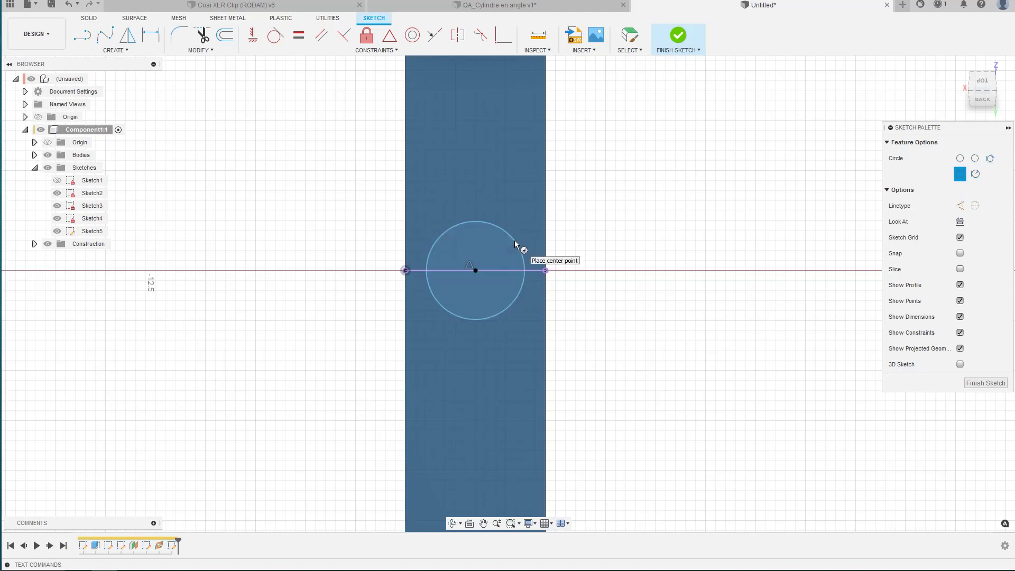
# Step: Dimension the circle's diameter at 4.5 mm and finish the sketch
pyautogui.press('d')
pyautogui.click(516, 245)
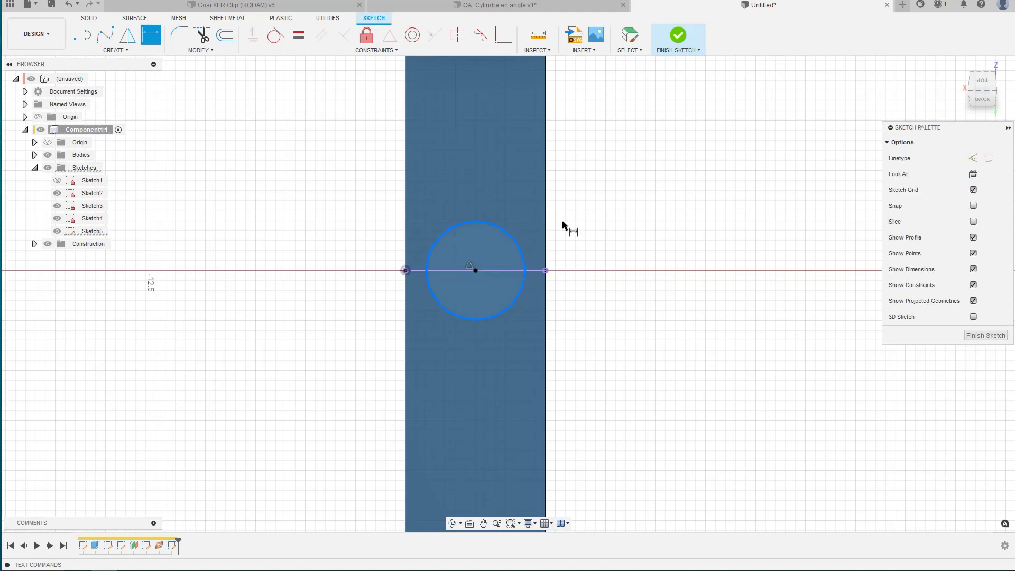
pyautogui.click(595, 205)
pyautogui.write('4.5')
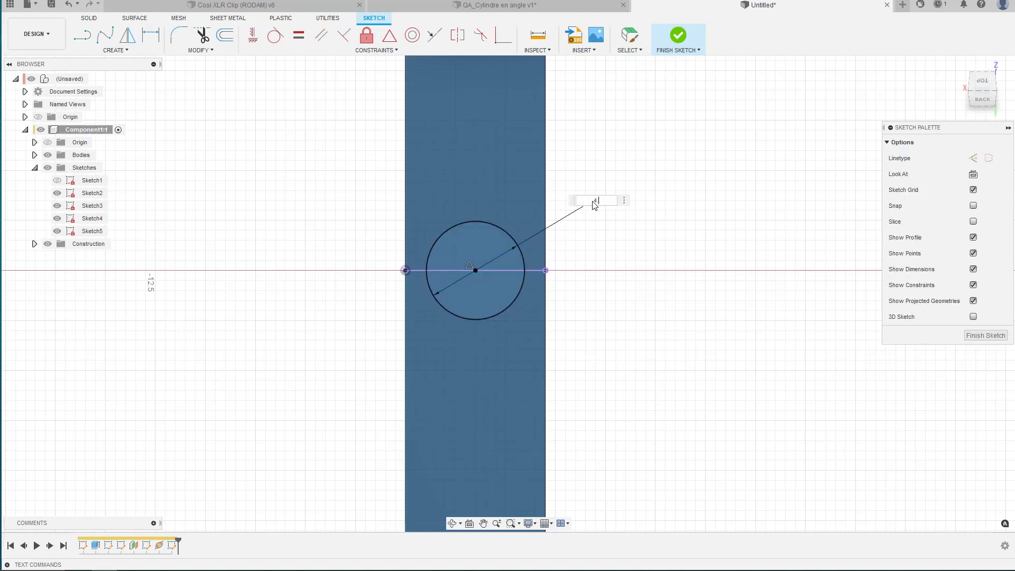
pyautogui.press('Return')
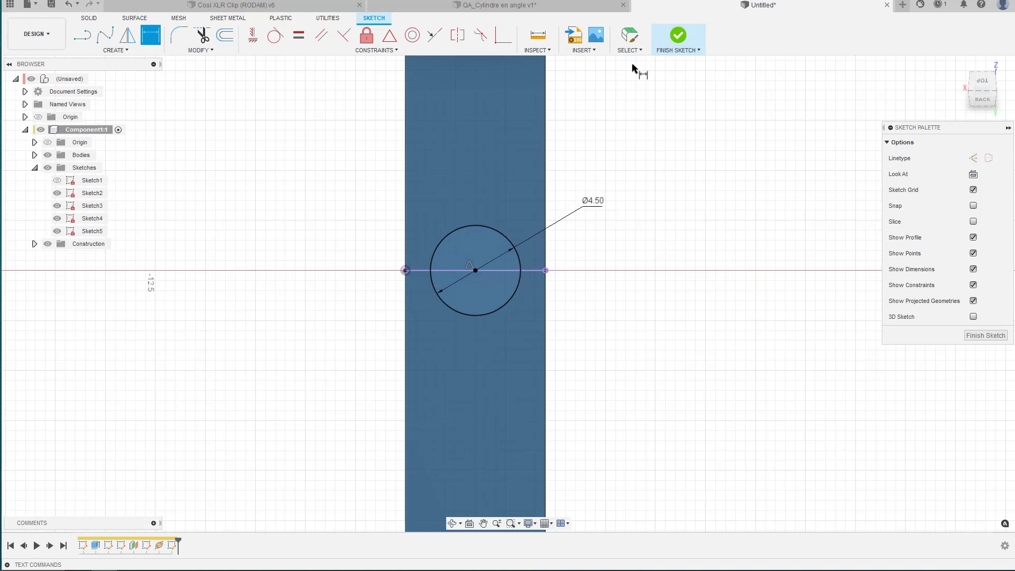
pyautogui.click(679, 34)
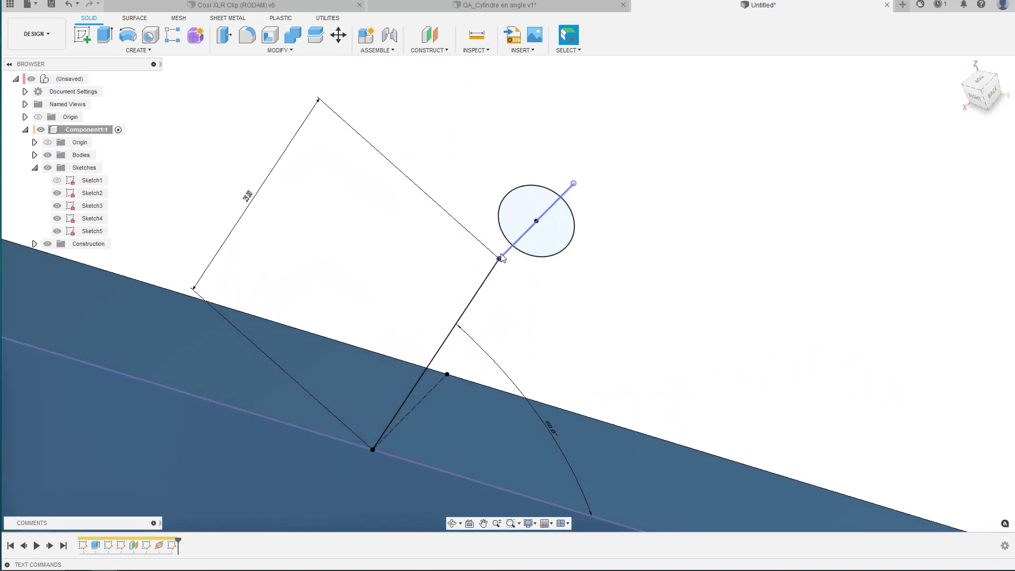
# Step: Reopen the circle's sketch, convert the projected line through the circle to construction geometry, and finish the sketch
pyautogui.click(508, 255)
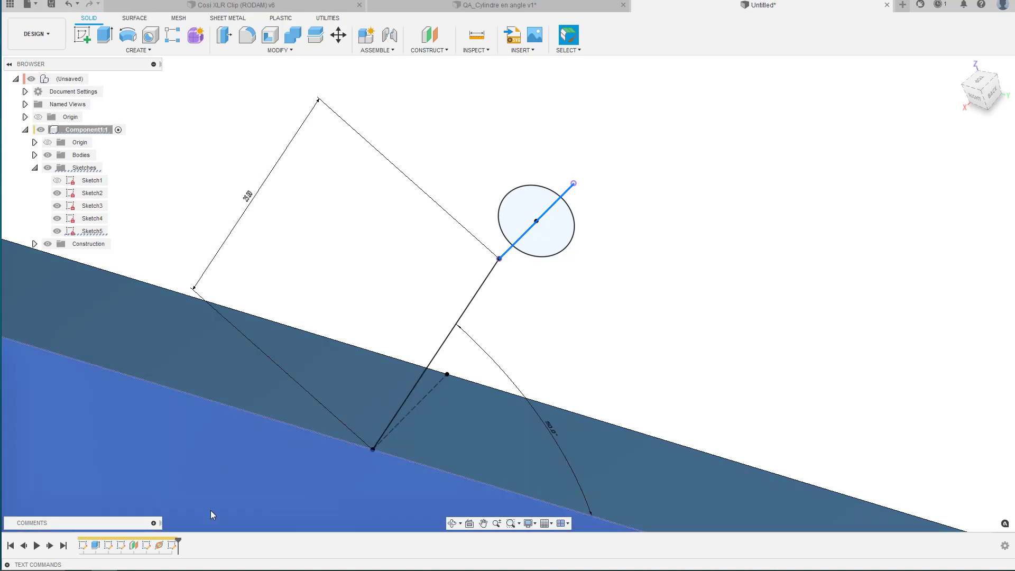
pyautogui.click(171, 546)
pyautogui.rightClick(171, 546)
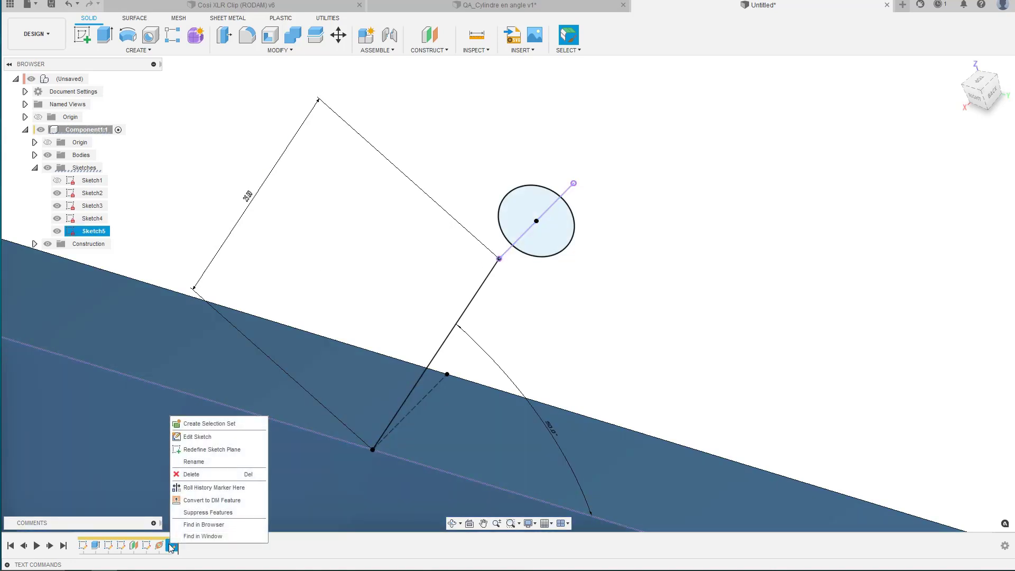
pyautogui.click(188, 436)
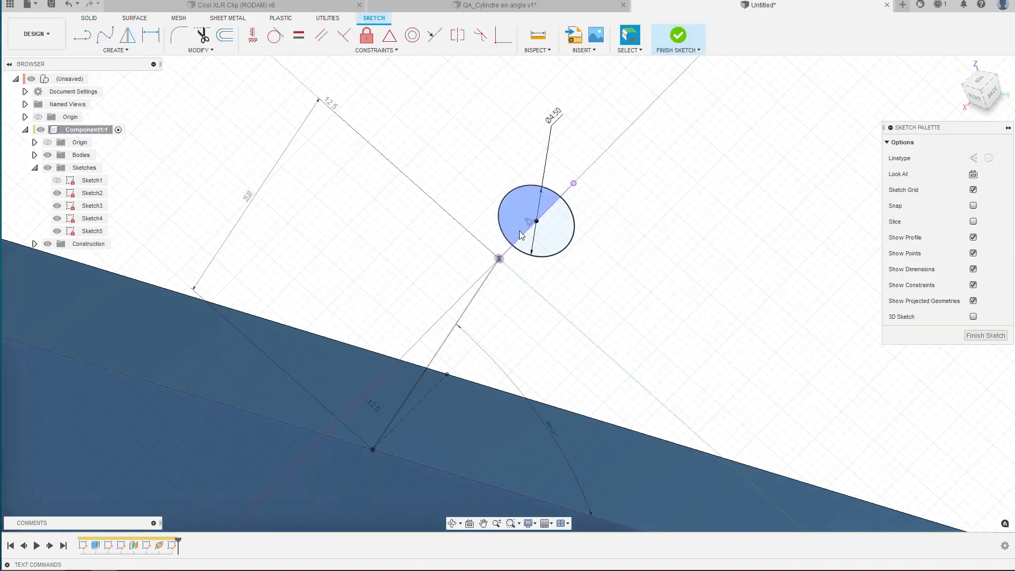
pyautogui.click(505, 253)
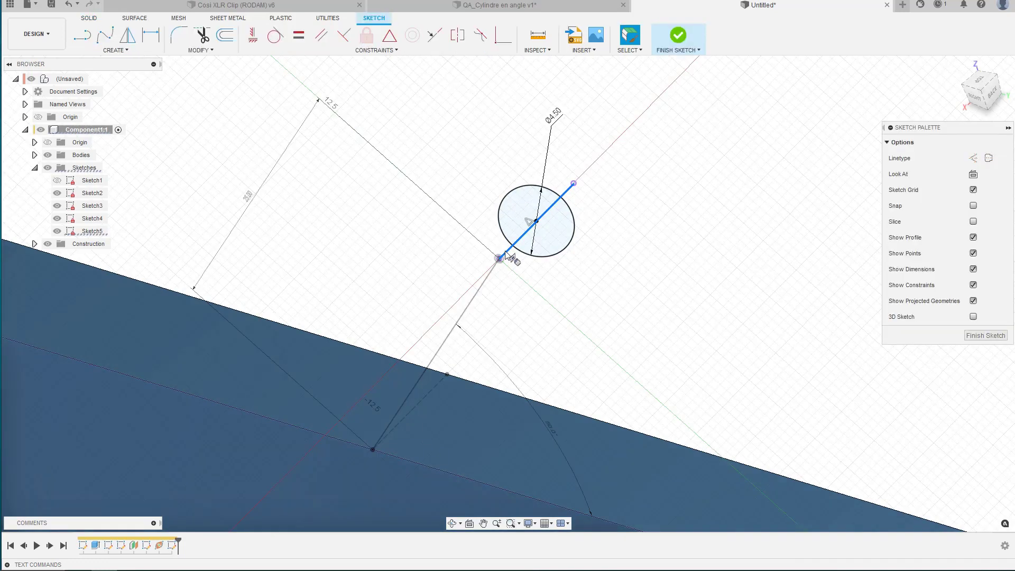
pyautogui.press('x')
pyautogui.click(677, 35)
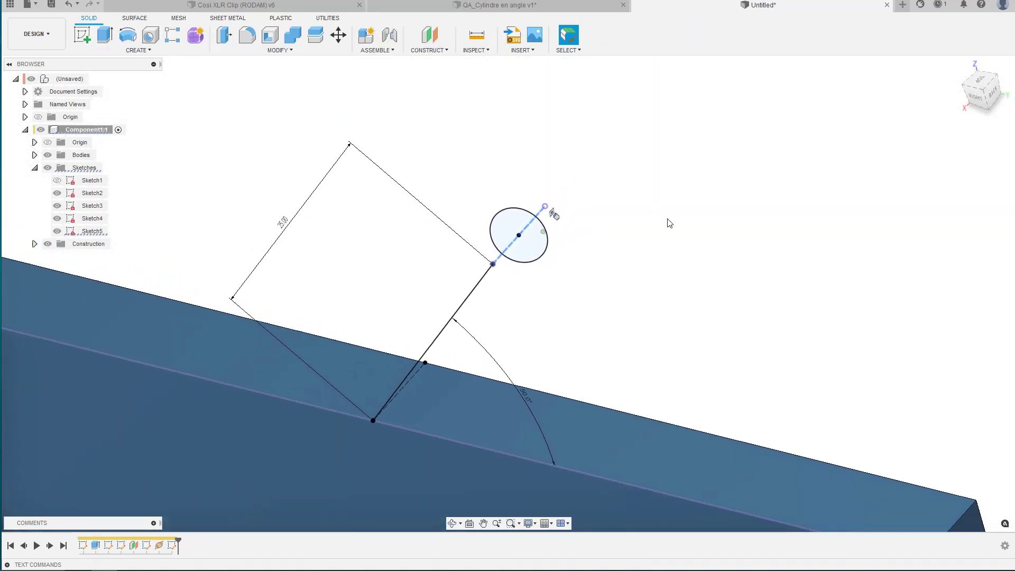
# Step: Extrude the circle profile with extent To Object up to the block, using the Join operation
pyautogui.click(528, 240)
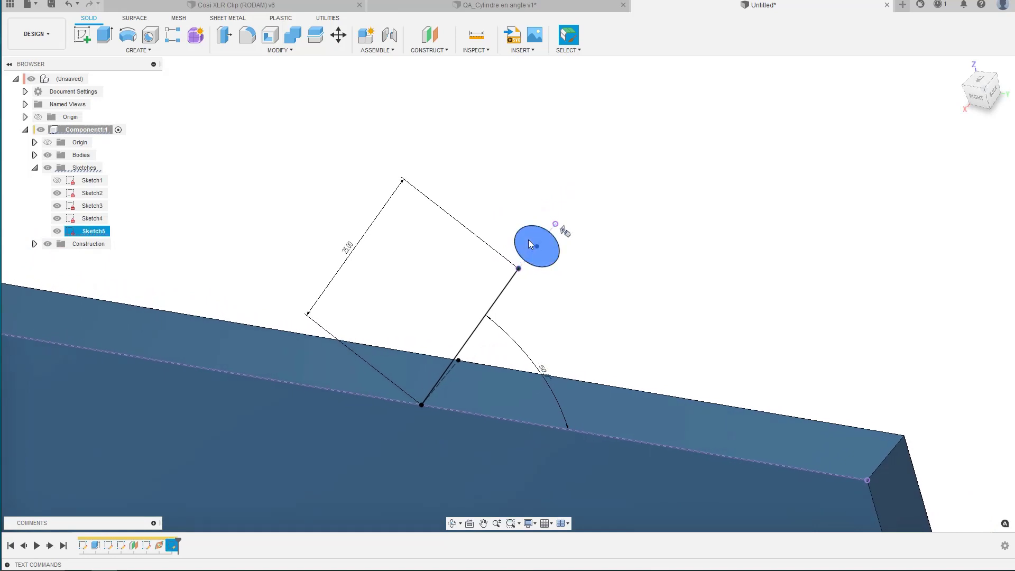
pyautogui.press('e')
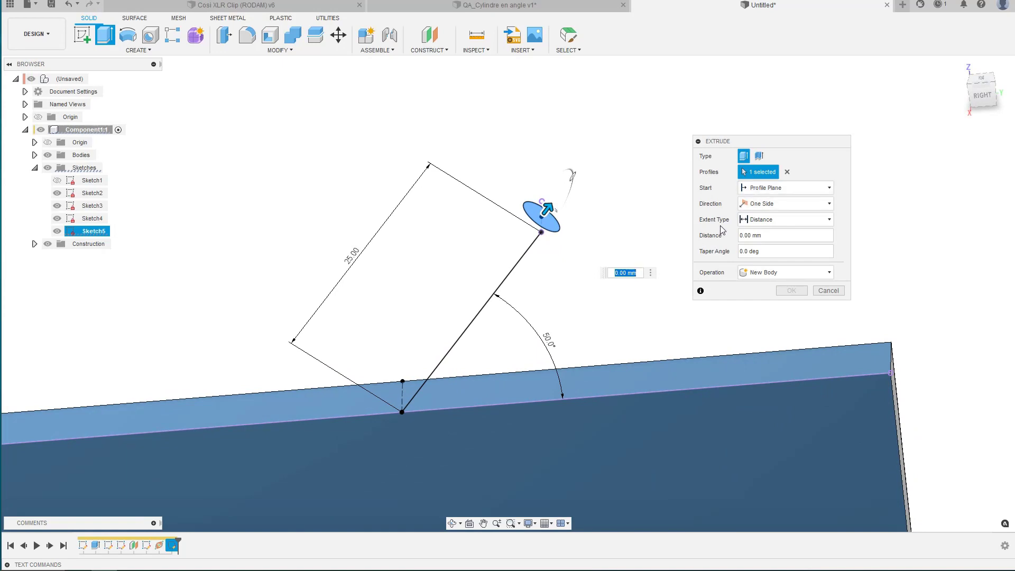
pyautogui.click(762, 222)
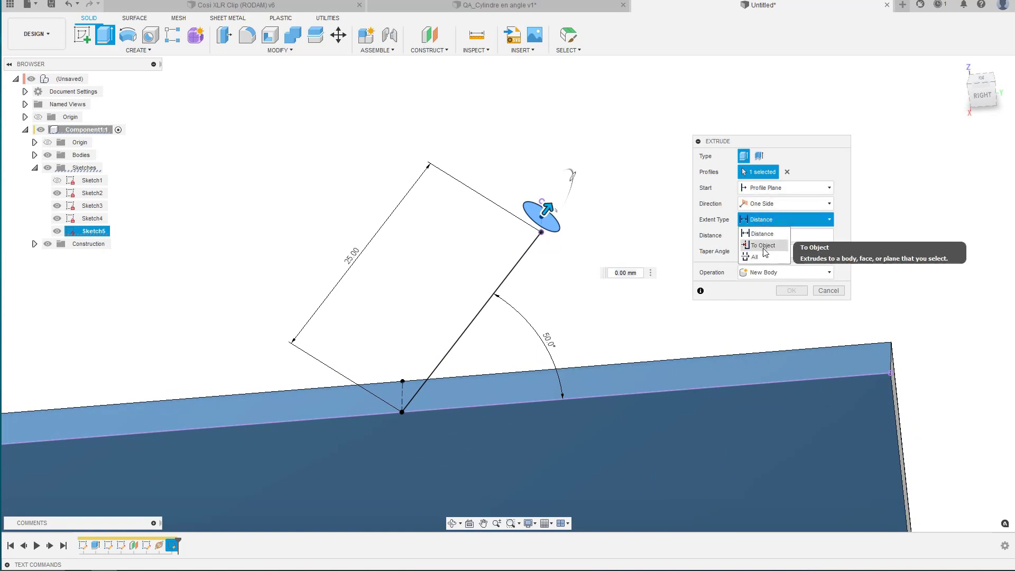
pyautogui.click(765, 247)
pyautogui.click(599, 381)
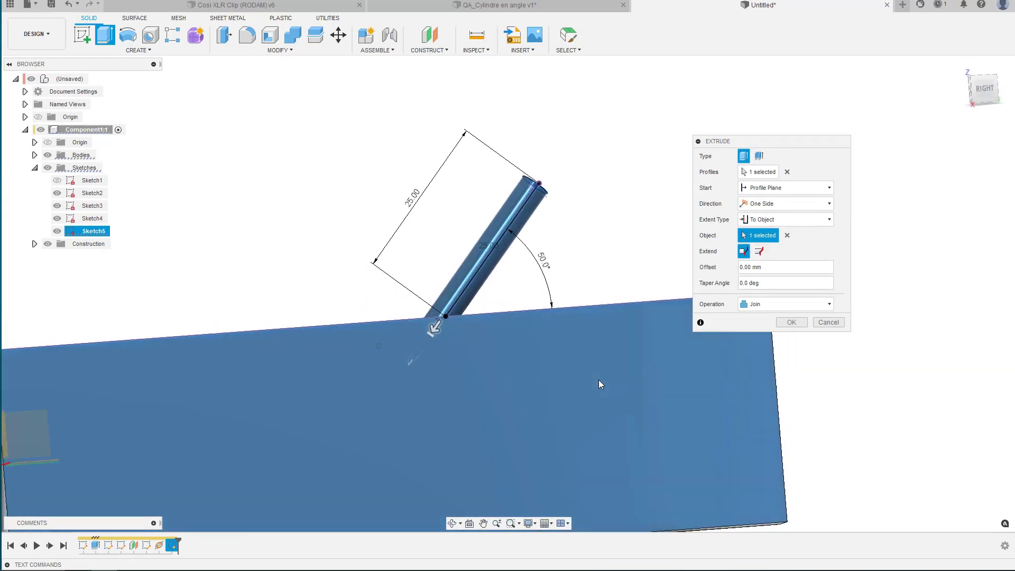
pyautogui.press('Return')
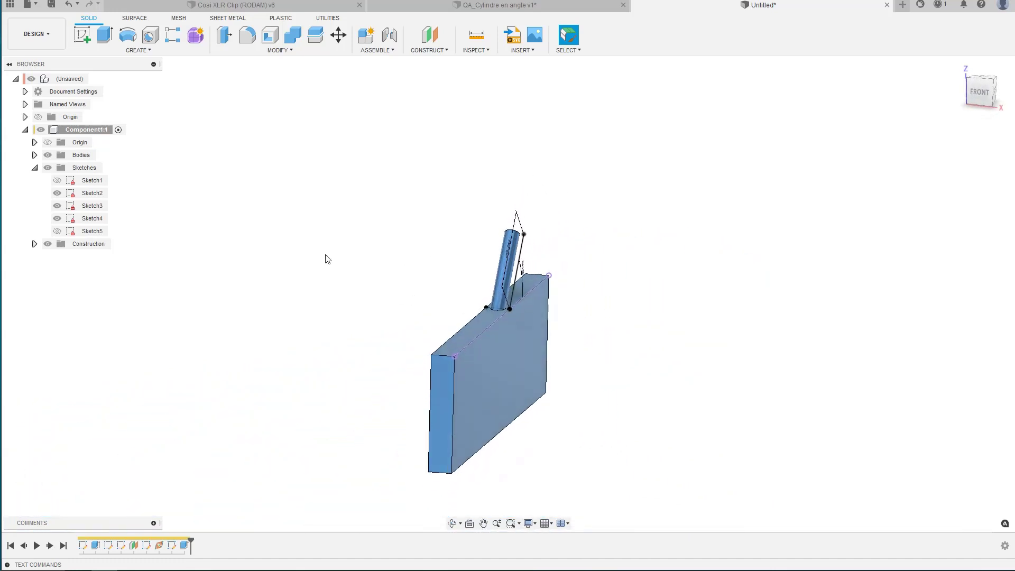
# Step: Show the block's base sketch, Sketch1, together with its dimensions
pyautogui.rightClick(86, 194)
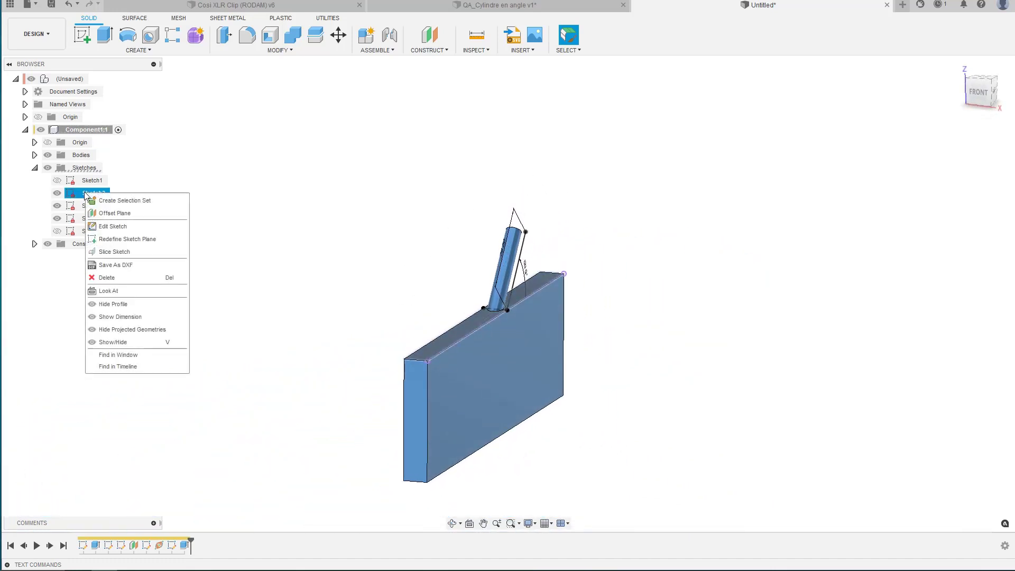
pyautogui.rightClick(79, 184)
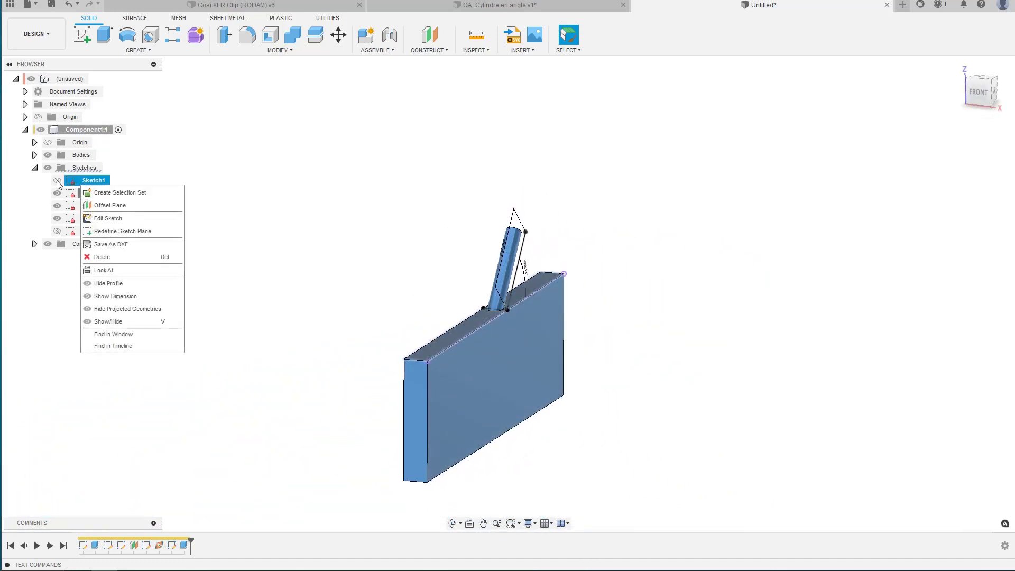
pyautogui.click(57, 181)
pyautogui.rightClick(81, 181)
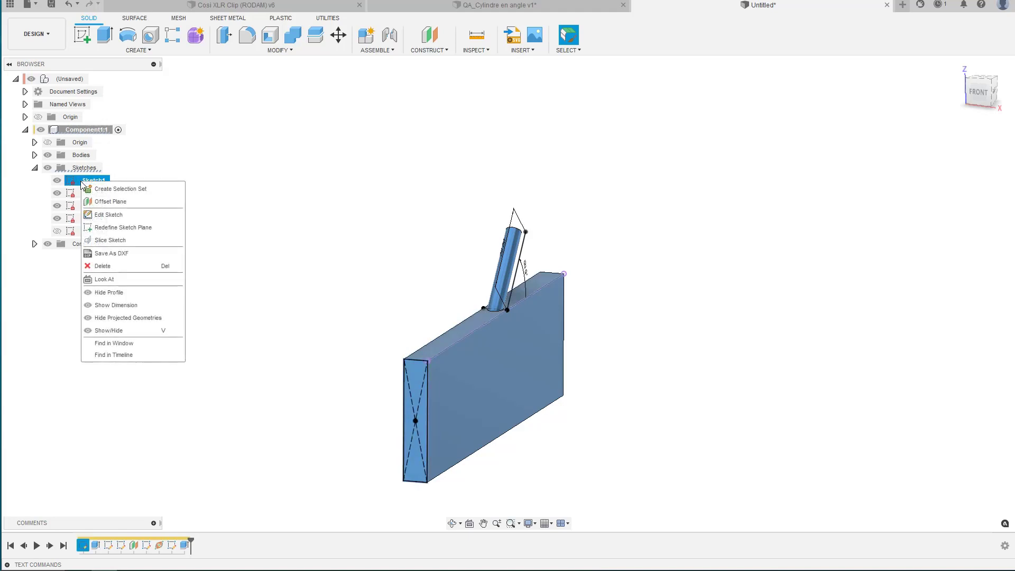
pyautogui.click(109, 305)
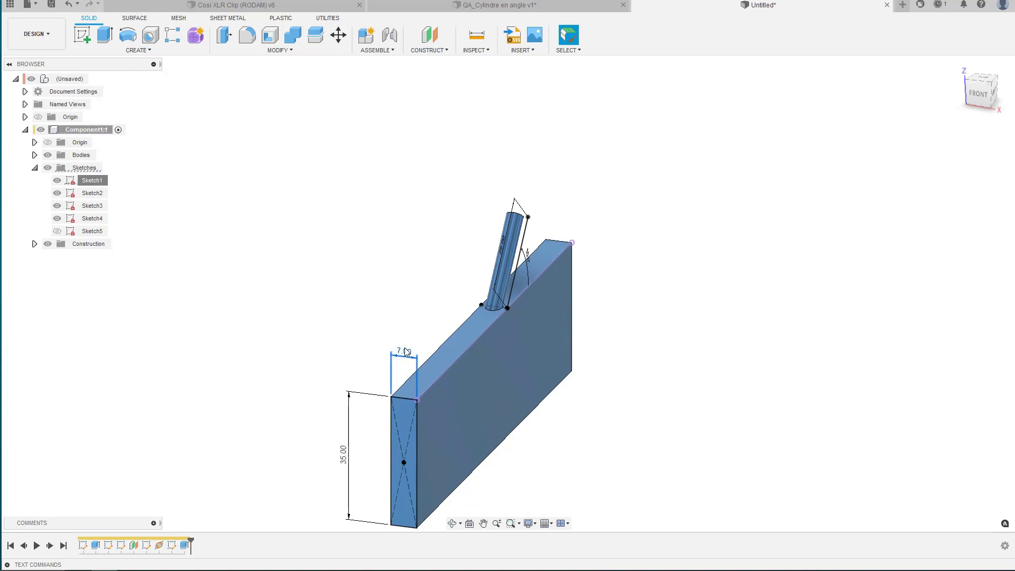
# Step: Set the width of the block's end profile to 15 mm
pyautogui.doubleClick(405, 355)
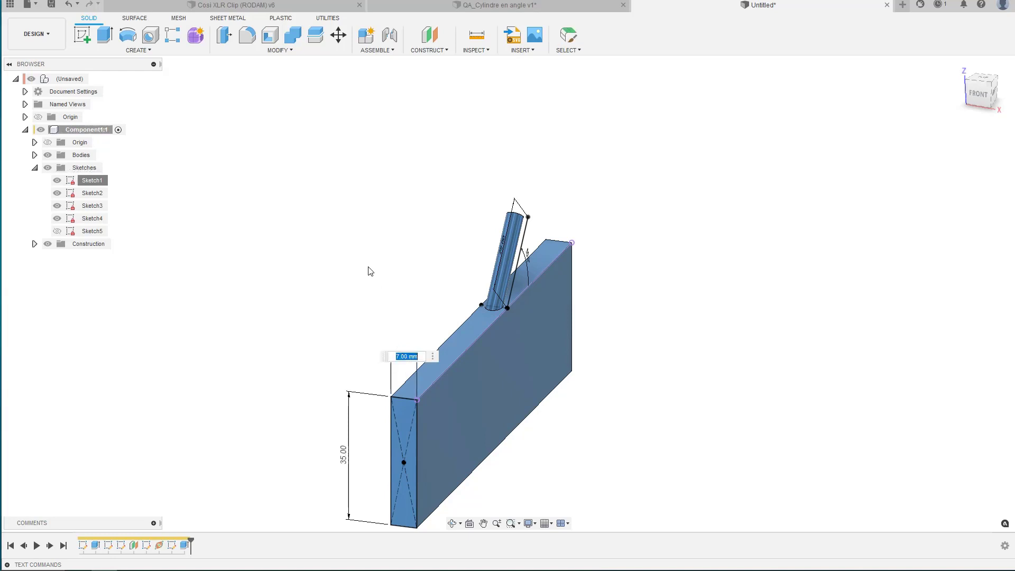
pyautogui.write('15')
pyautogui.press('Return')
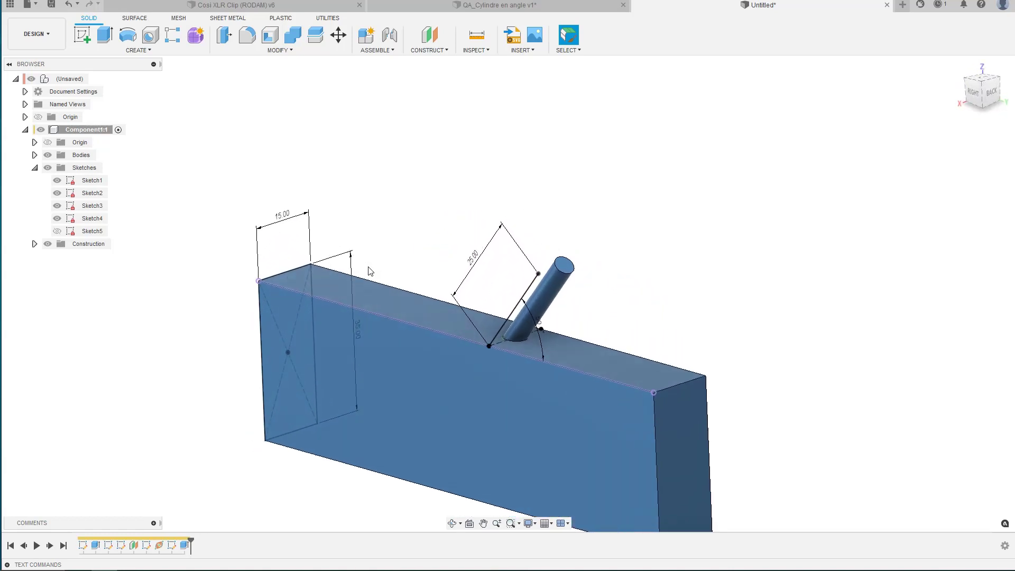
# Step: Show the cylinder's circle sketch, Sketch5, together with its dimensions
pyautogui.click(56, 233)
pyautogui.click(57, 231)
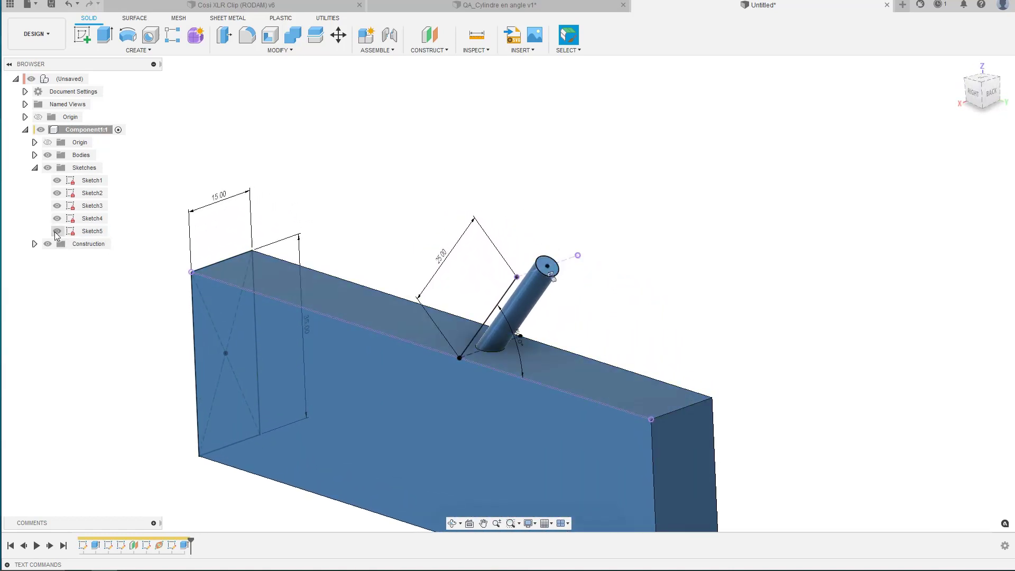
pyautogui.rightClick(83, 234)
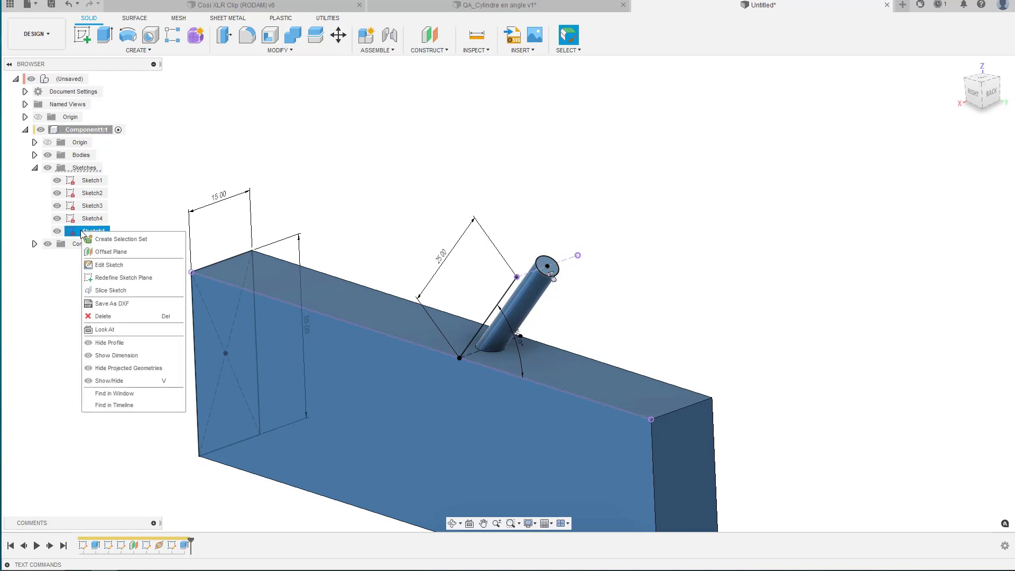
pyautogui.click(110, 355)
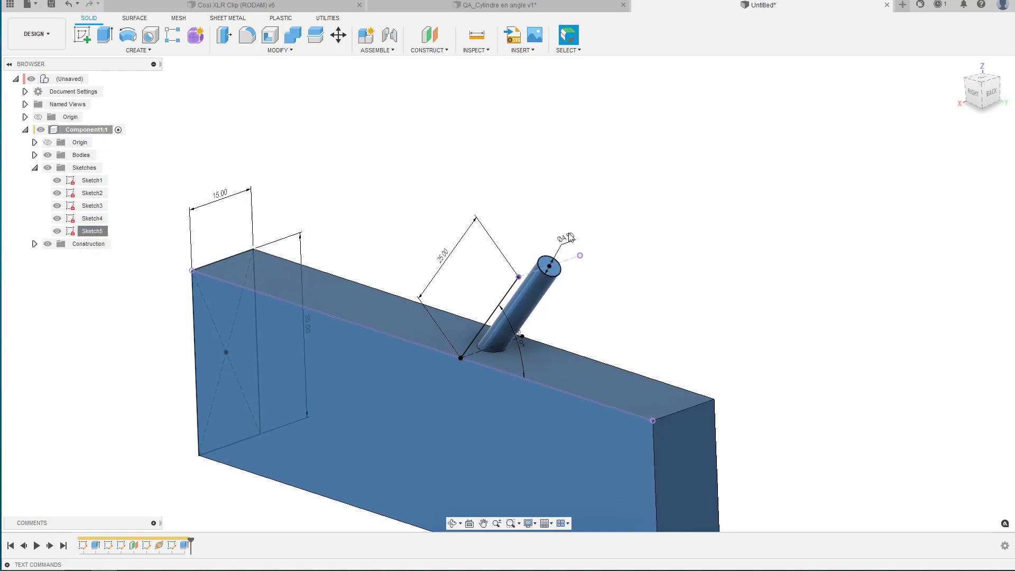
# Step: Set the diameter of the cylinder's circle to 5 mm
pyautogui.doubleClick(567, 238)
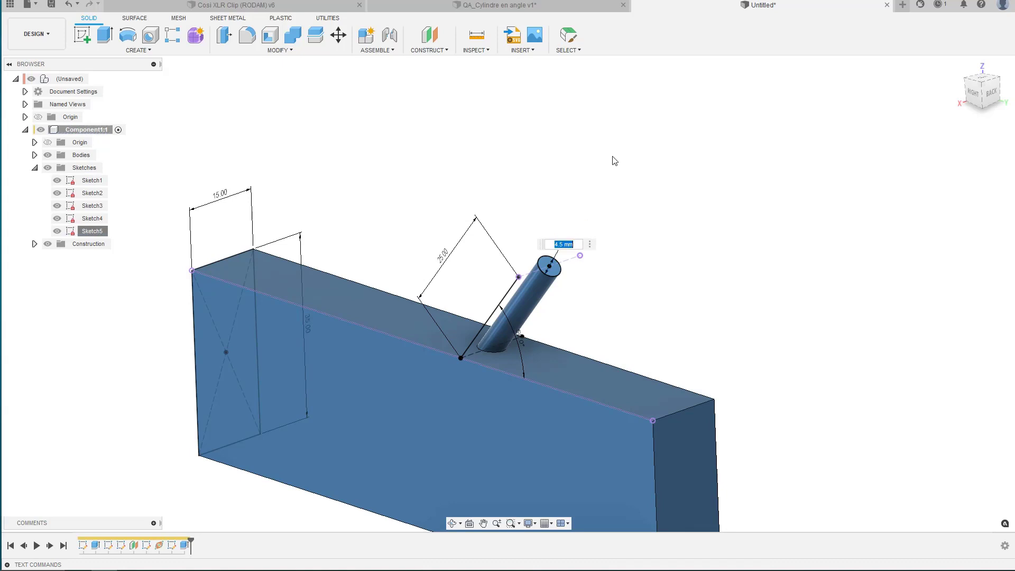
pyautogui.write('5')
pyautogui.press('Return')
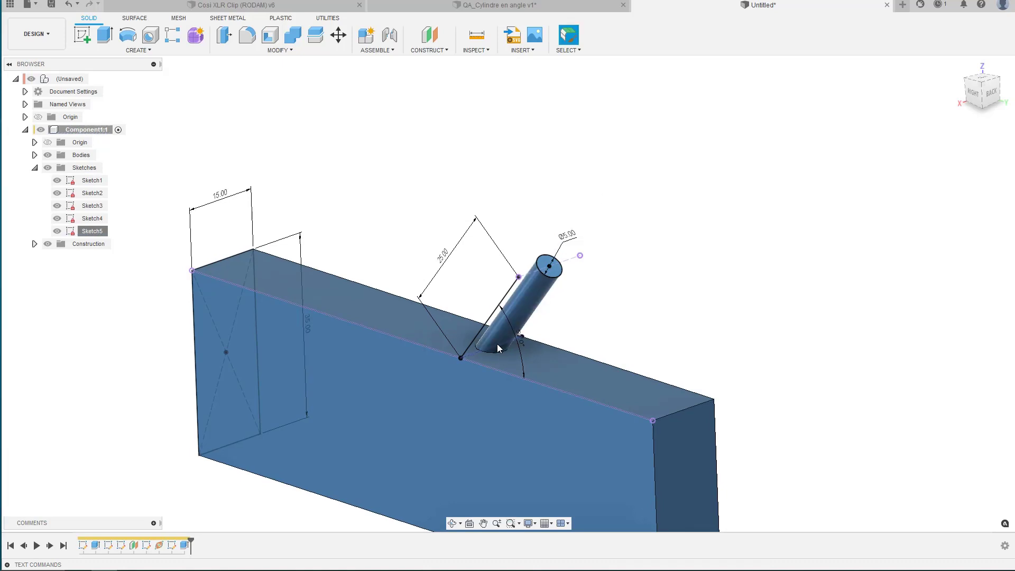
# Step: Show the dimensions of Sketch2 and move its lengthwise position dimension clear of the block's top face
pyautogui.scroll(-1, 496, 345)
pyautogui.keyDown('shift'); pyautogui.moveTo(496, 344); pyautogui.dragTo(458, 260, button='middle'); pyautogui.keyUp('shift')
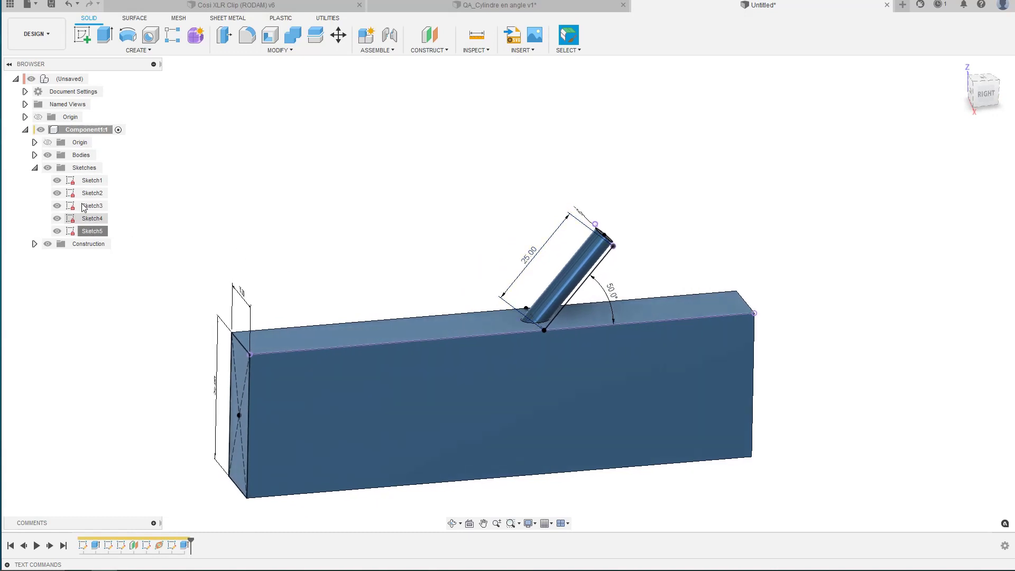
pyautogui.rightClick(73, 196)
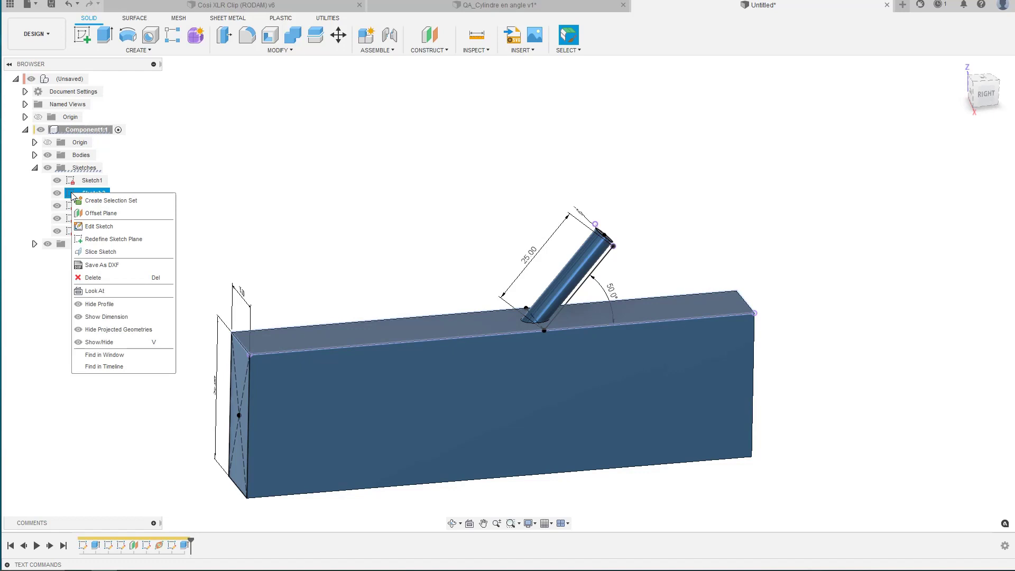
pyautogui.click(97, 320)
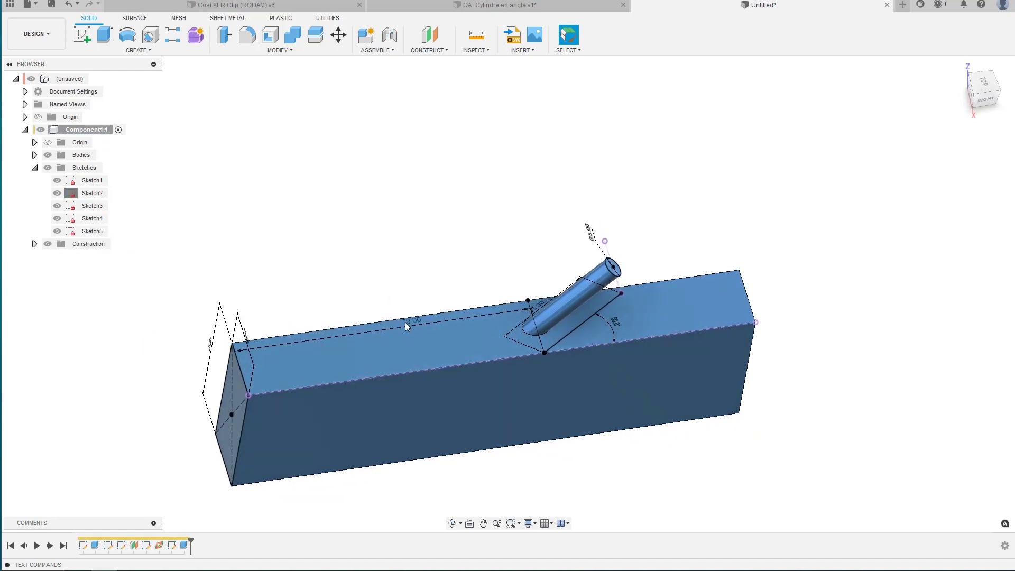
pyautogui.moveTo(407, 326); pyautogui.dragTo(387, 263)
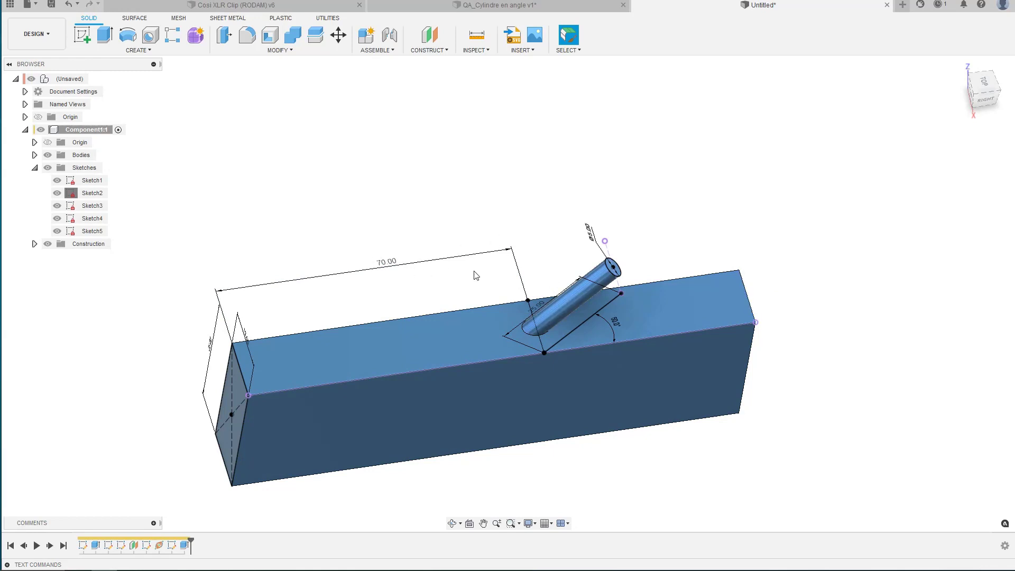
# Step: Set the distance from the block's end to the cylinder's position line to 60 mm
pyautogui.doubleClick(385, 265)
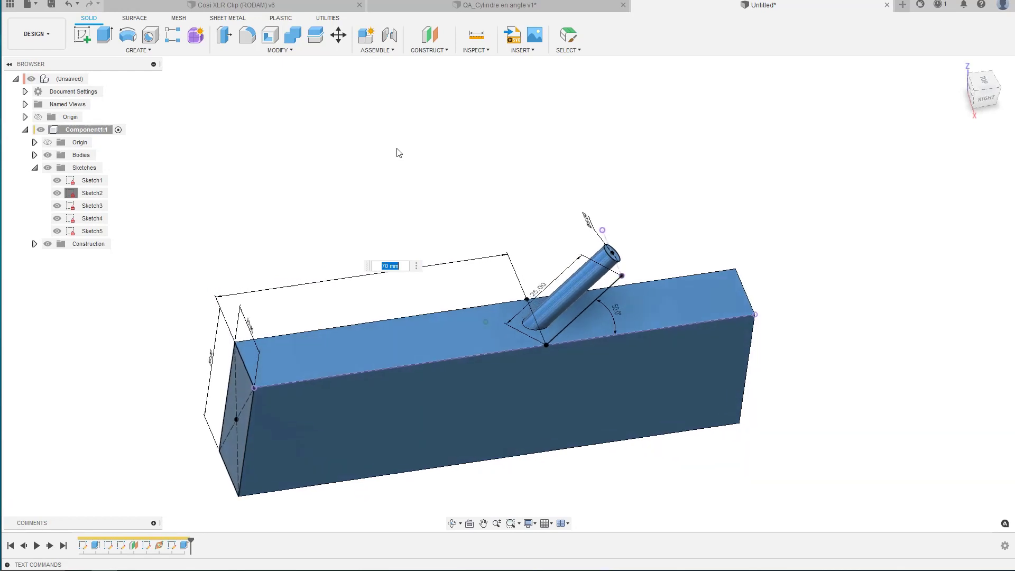
pyautogui.write('60')
pyautogui.press('Return')
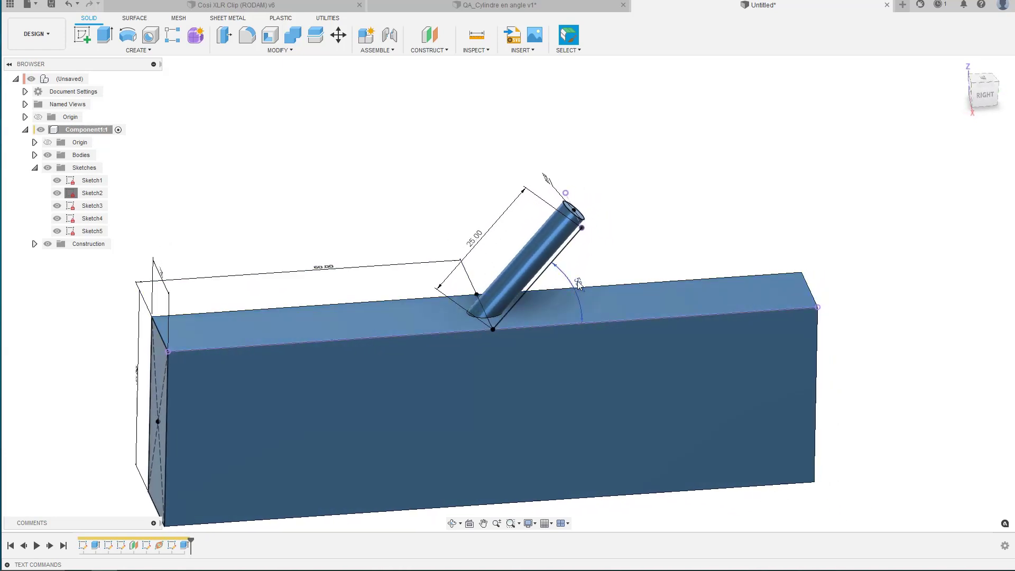
# Step: Open the angle dimension between the cylinder's guide line and the block's top edge for editing
pyautogui.doubleClick(578, 284)
pyautogui.press('Return')
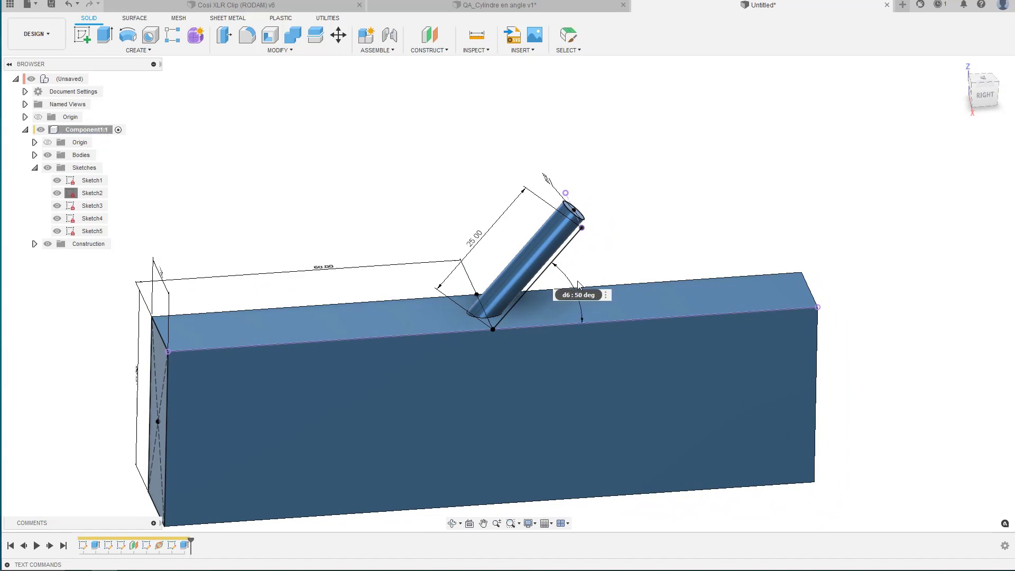